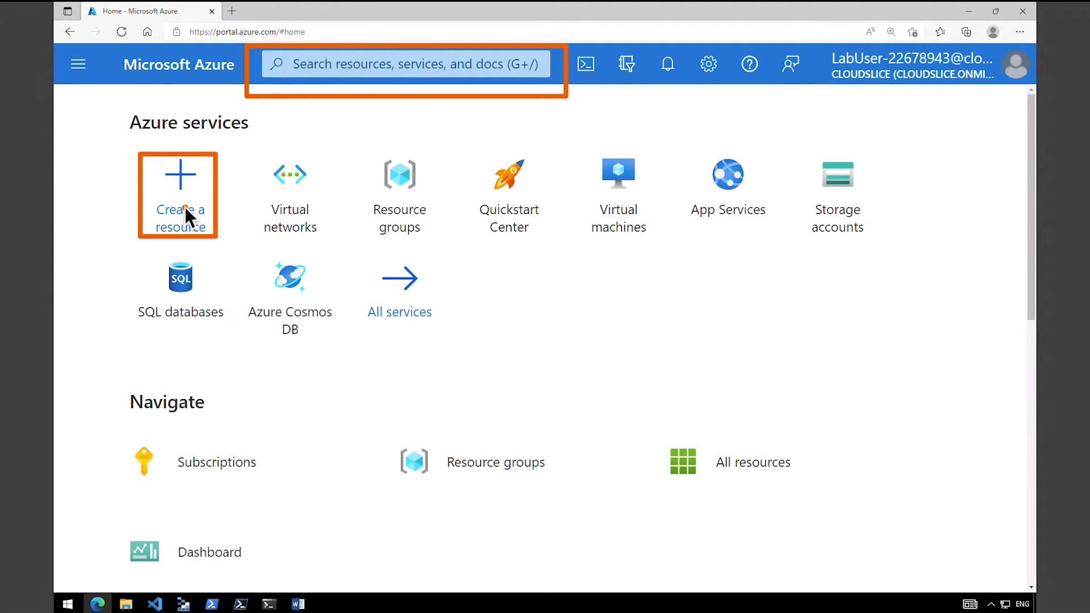
Open the Contoso resource group and start creating a virtual network resource in it.
{"action": "left_click", "coordinate": [397, 187]}
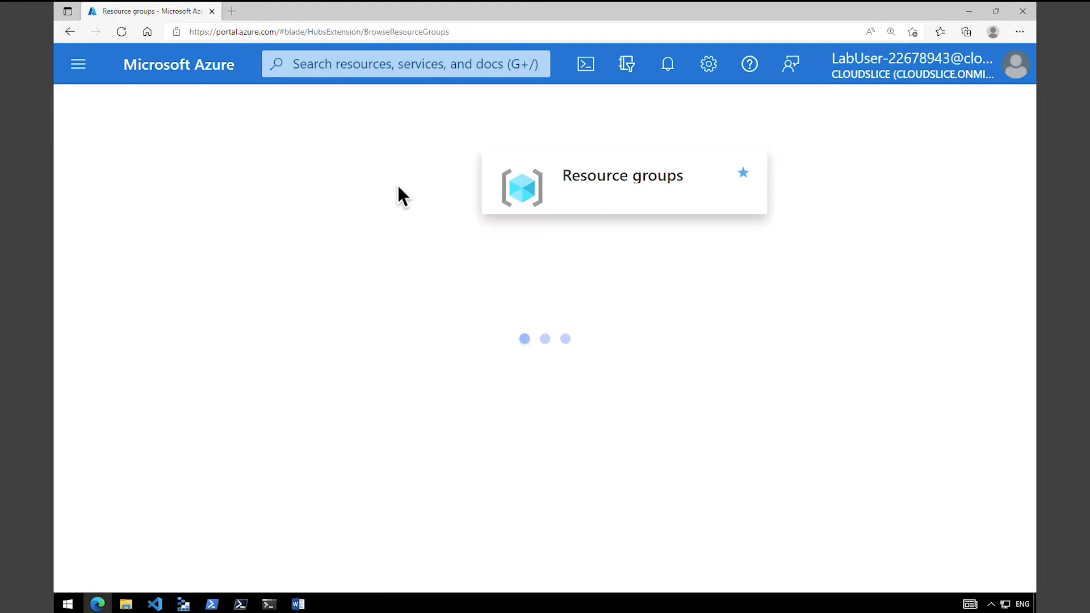
{"action": "left_click", "coordinate": [251, 404]}
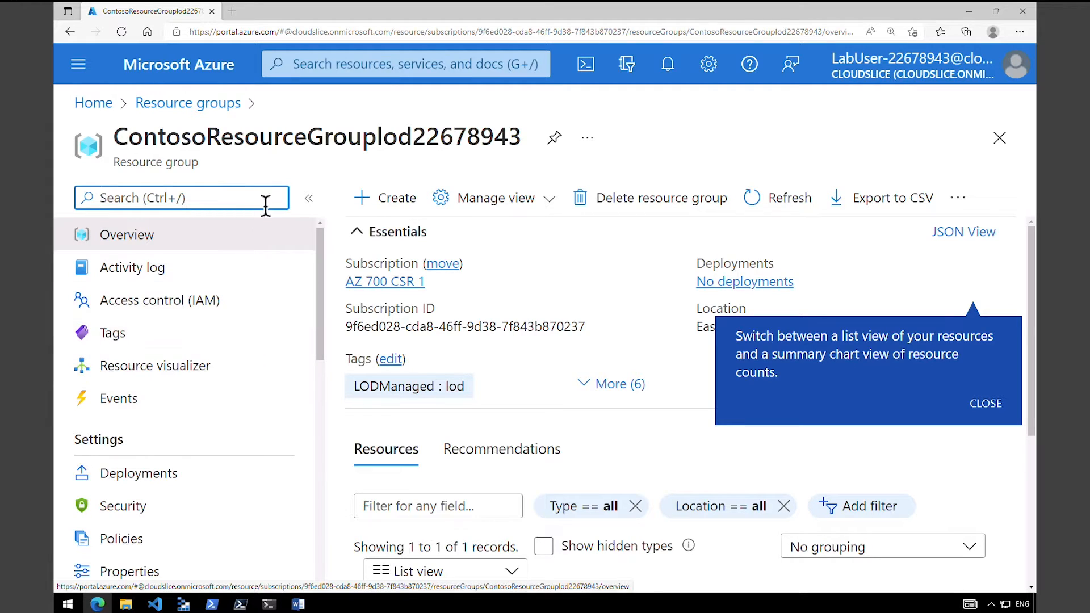
{"action": "left_click", "coordinate": [388, 210]}
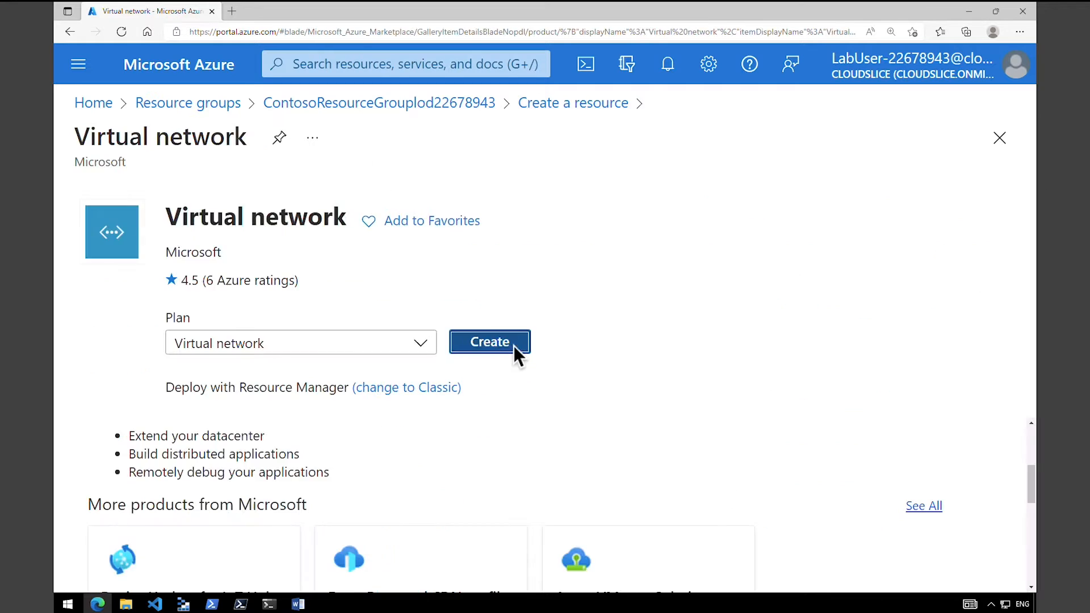
{"action": "left_click", "coordinate": [513, 348]}
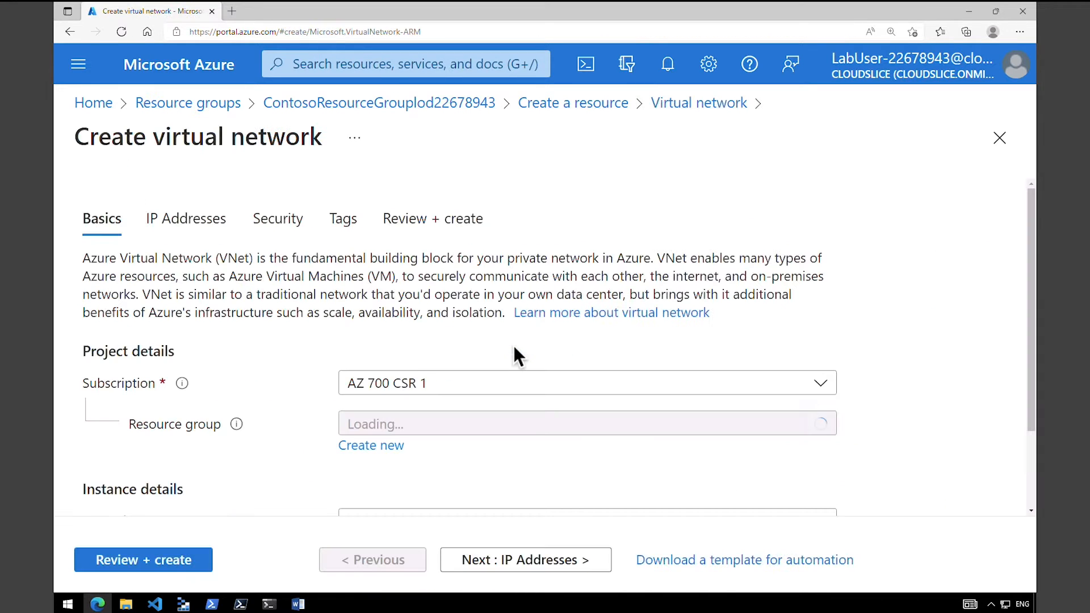
{"action": "scroll", "coordinate": [276, 275], "scroll_direction": "down", "scroll_amount": 1}
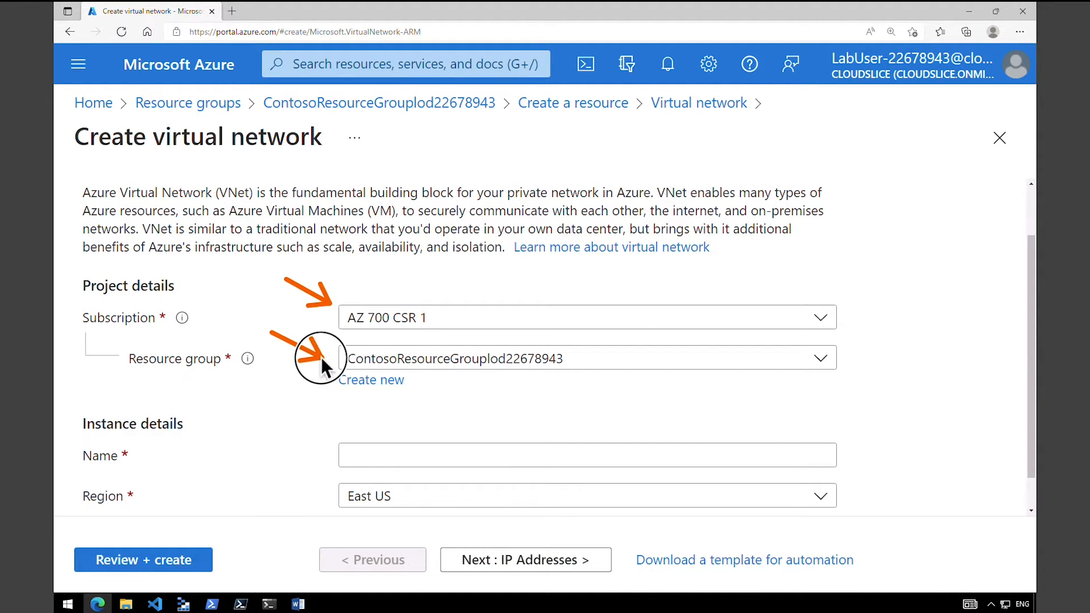
{"action": "left_click", "coordinate": [359, 381]}
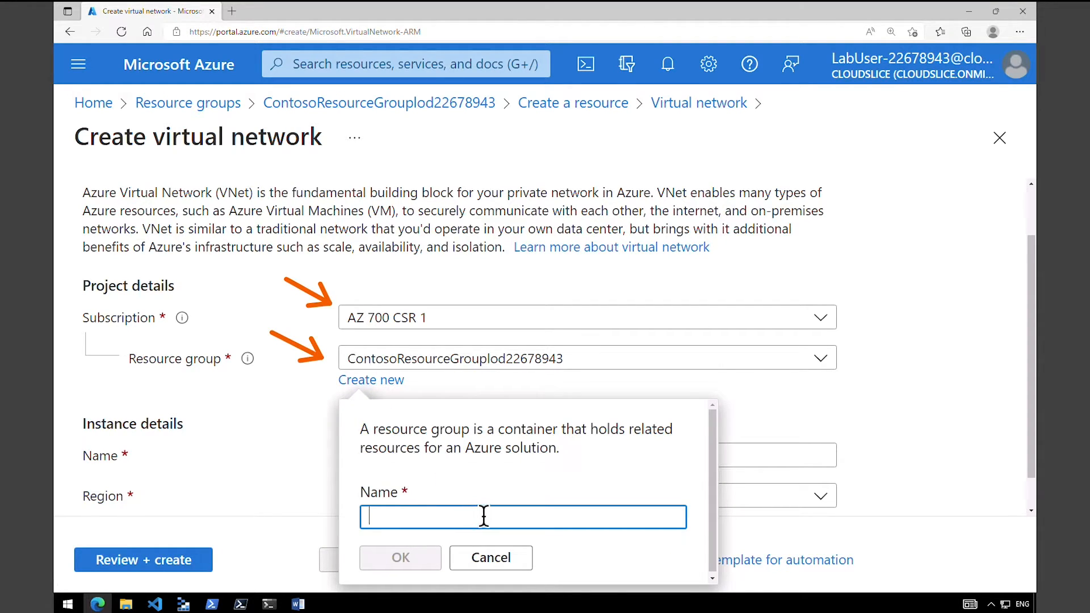
{"action": "left_click", "coordinate": [492, 558]}
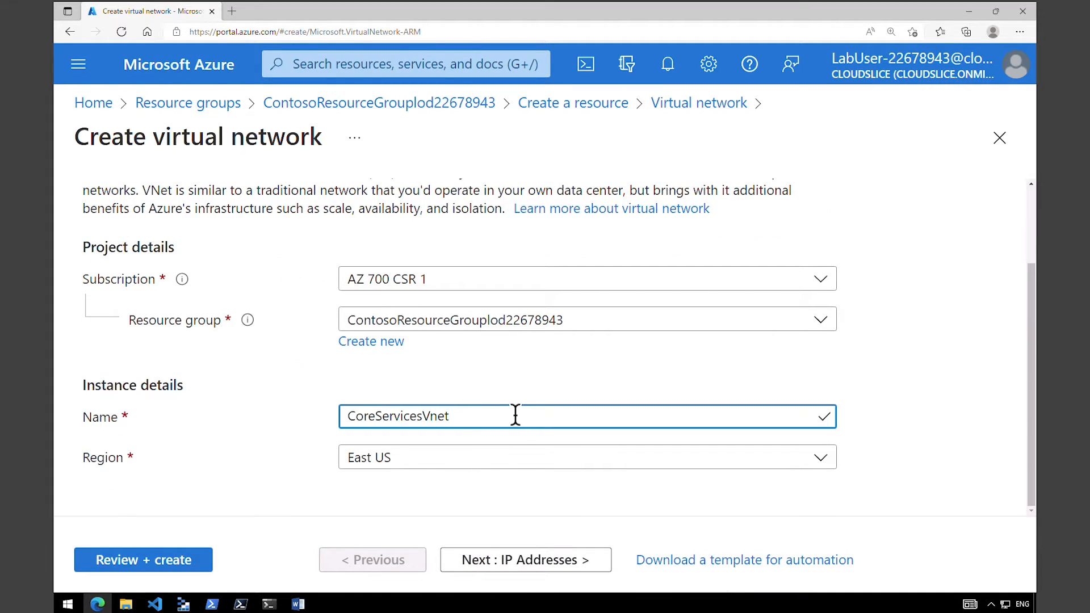
{"action": "left_click_drag", "start_coordinate": [460, 416], "coordinate": [346, 415]}
{"action": "left_click_drag", "start_coordinate": [133, 67], "coordinate": [990, 298]}
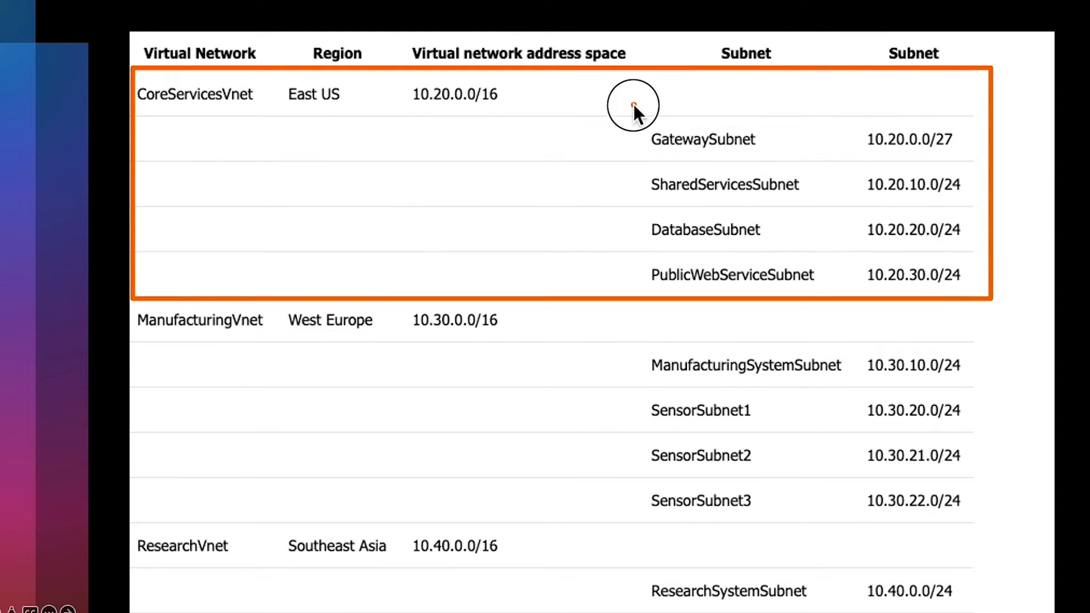
{"action": "left_click_drag", "start_coordinate": [633, 104], "coordinate": [989, 297]}
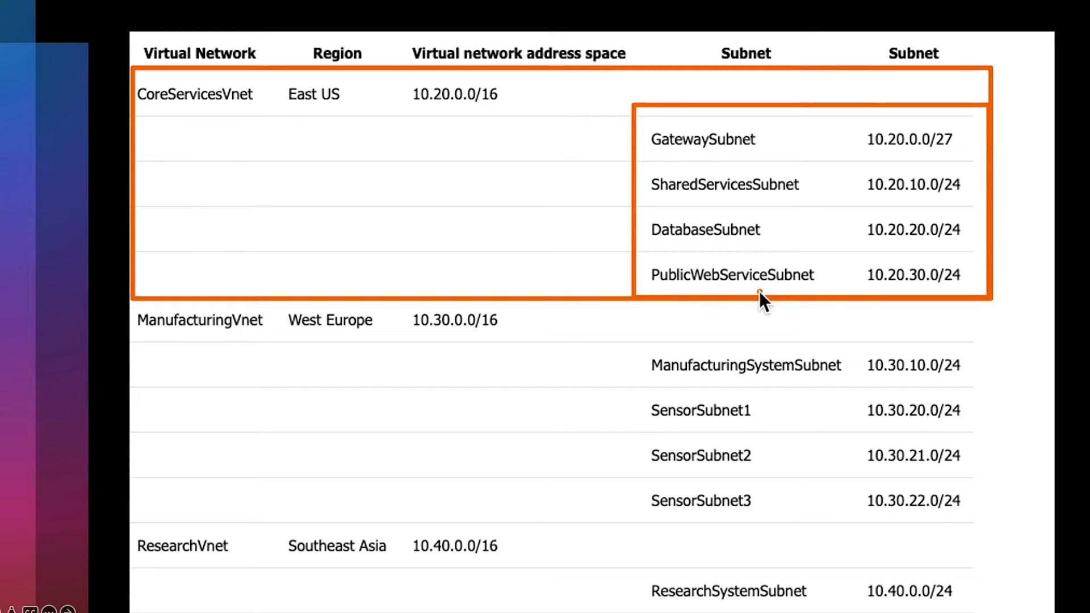
{"action": "left_click_drag", "start_coordinate": [265, 169], "coordinate": [306, 110]}
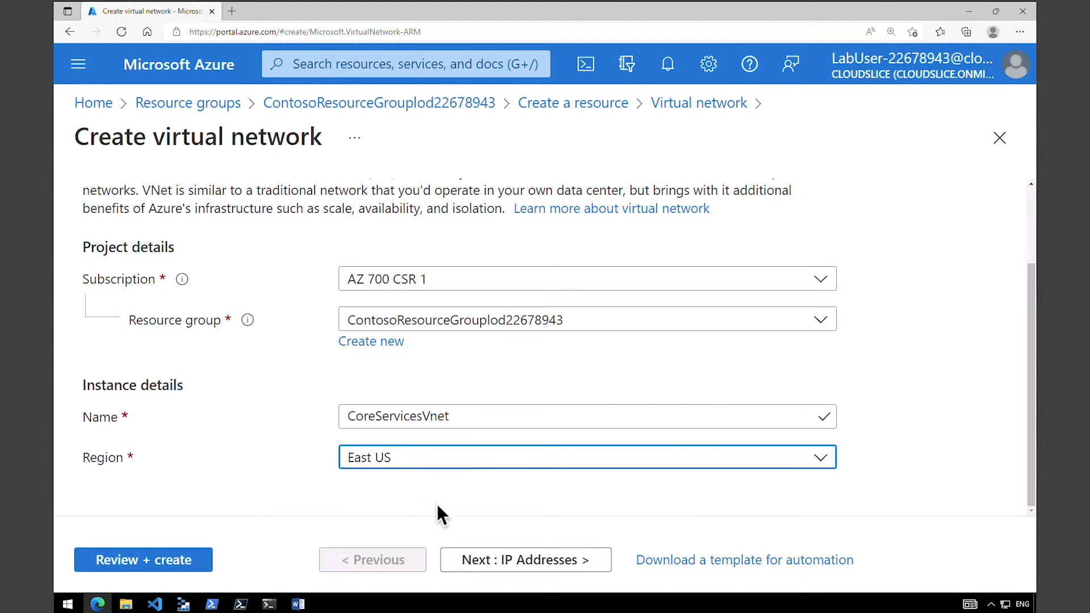
Continue to the IP address settings and set the virtual network's IPv4 address space to 10.20.0.0/16.
{"action": "left_click", "coordinate": [484, 557]}
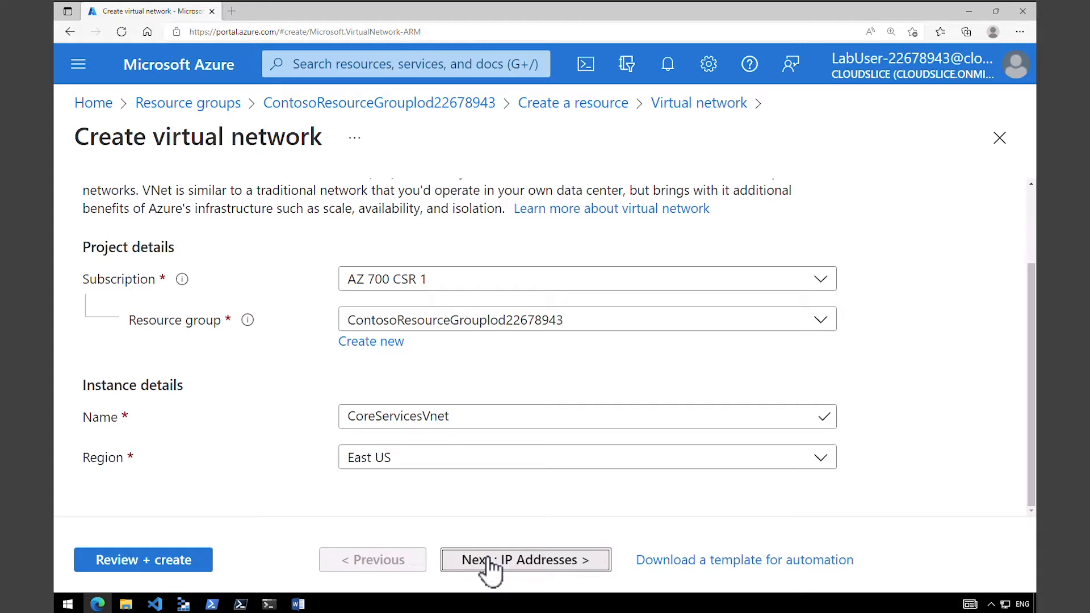
{"action": "left_click_drag", "start_coordinate": [1032, 347], "coordinate": [1034, 377]}
{"action": "left_click_drag", "start_coordinate": [78, 221], "coordinate": [832, 330]}
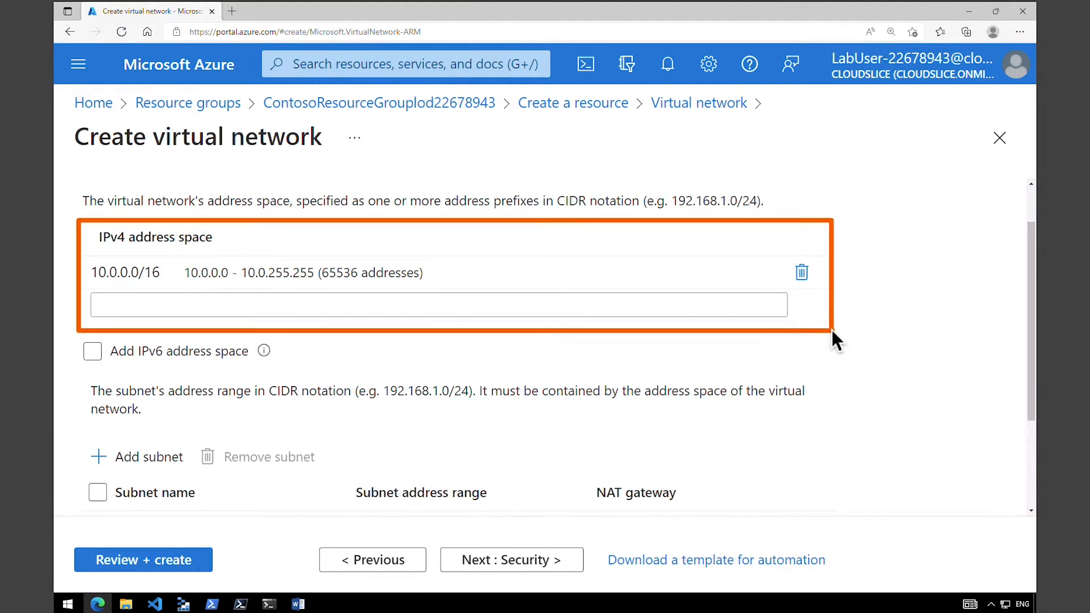
{"action": "left_click", "coordinate": [130, 275]}
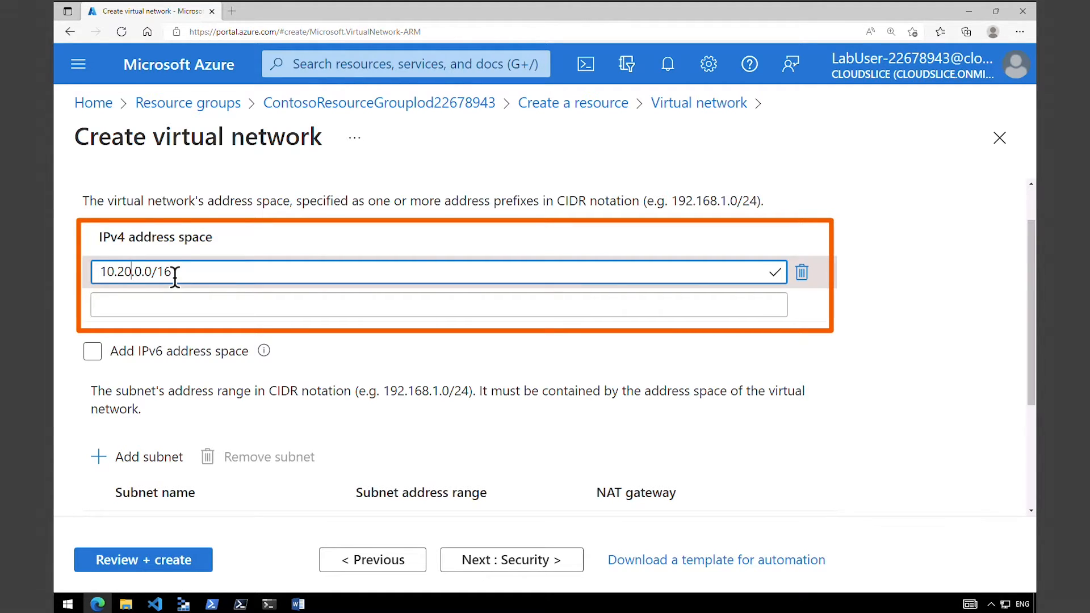
{"action": "left_click", "coordinate": [870, 301]}
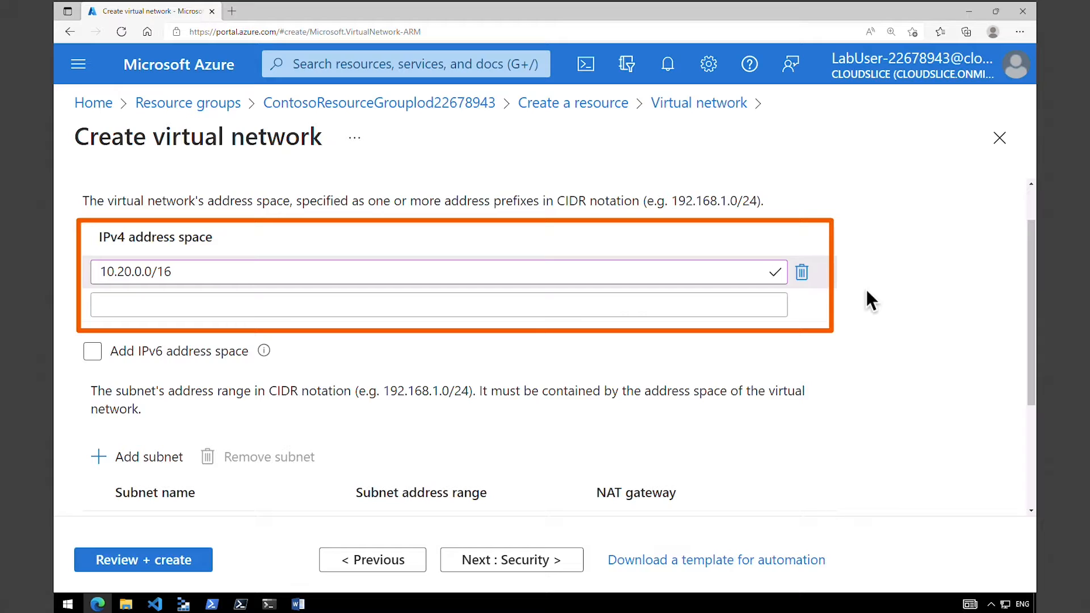
Add a subnet named GatewaySubnet with the address range 10.20.0.0/27 to the virtual network.
{"action": "left_click_drag", "start_coordinate": [1031, 351], "coordinate": [1044, 374]}
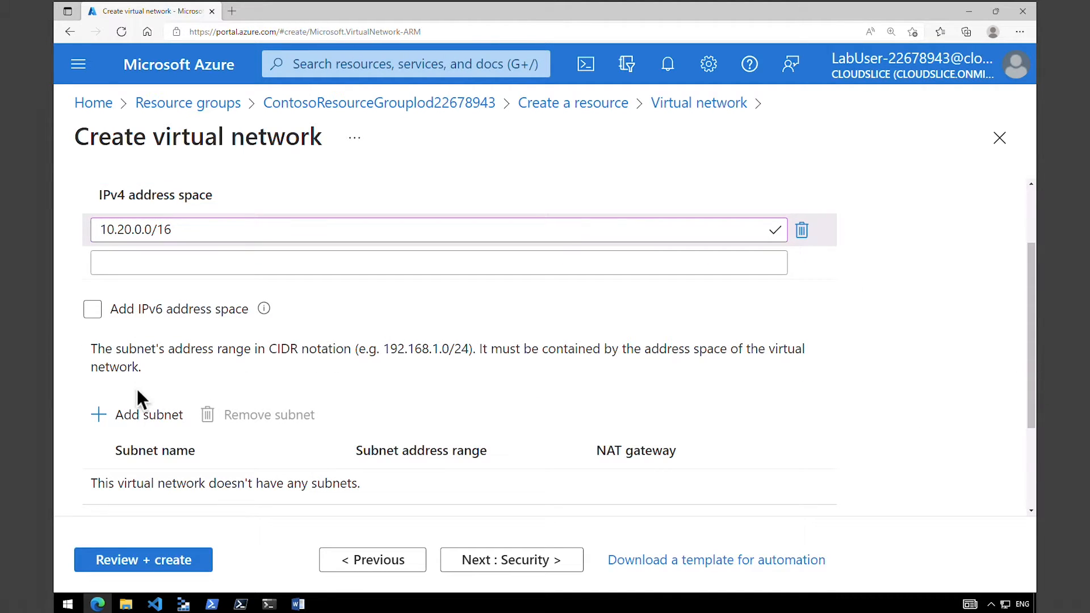
{"action": "left_click", "coordinate": [131, 426]}
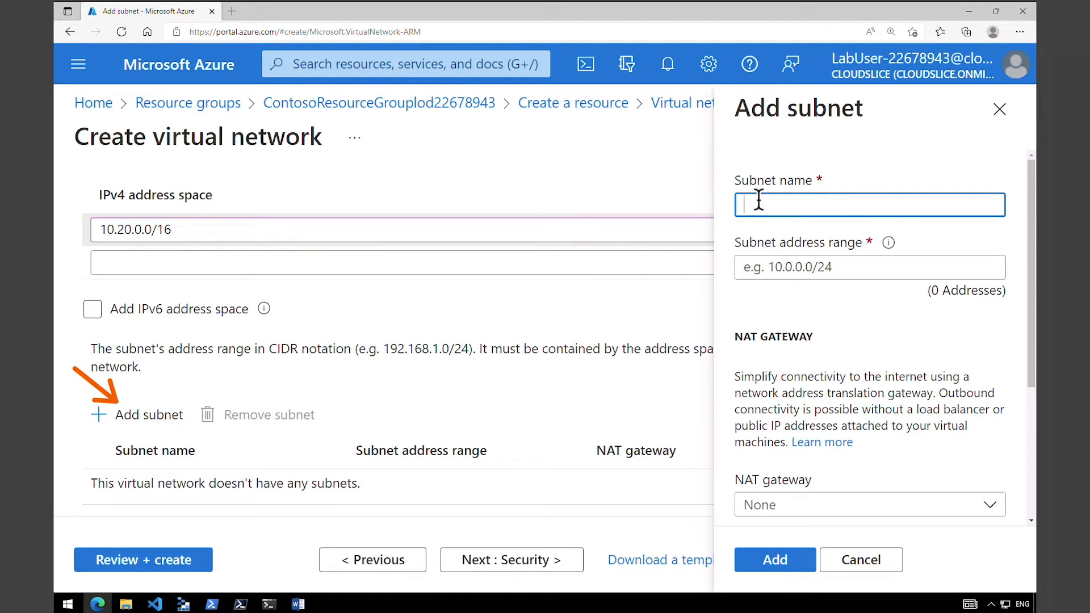
{"action": "left_click", "coordinate": [777, 210]}
{"action": "type", "text": "GatewaySubnet"}
{"action": "key", "text": "Tab"}
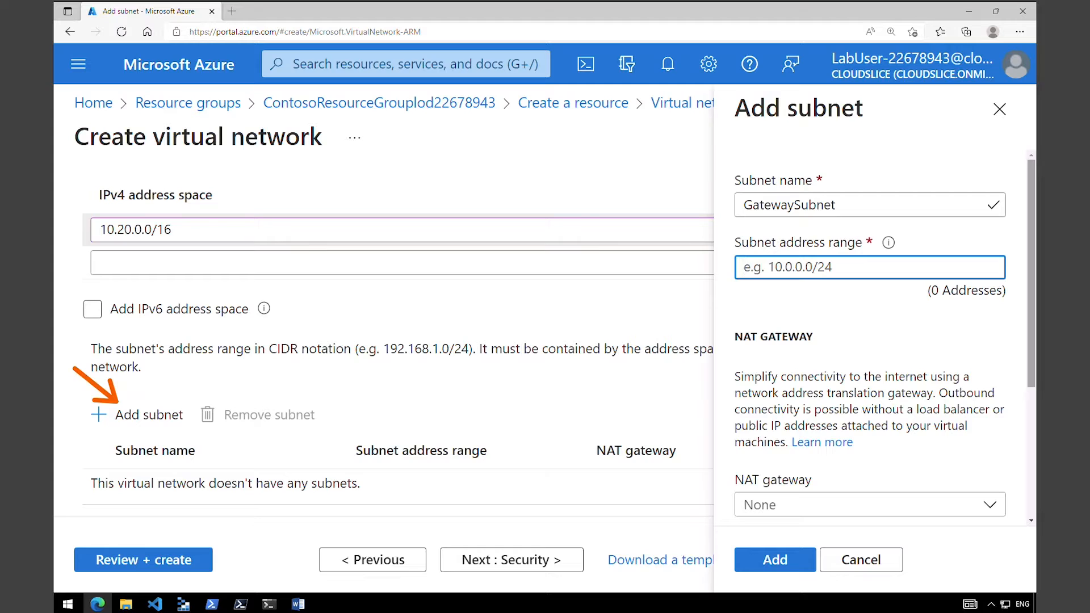
{"action": "type", "text": "10.20.0.0/27"}
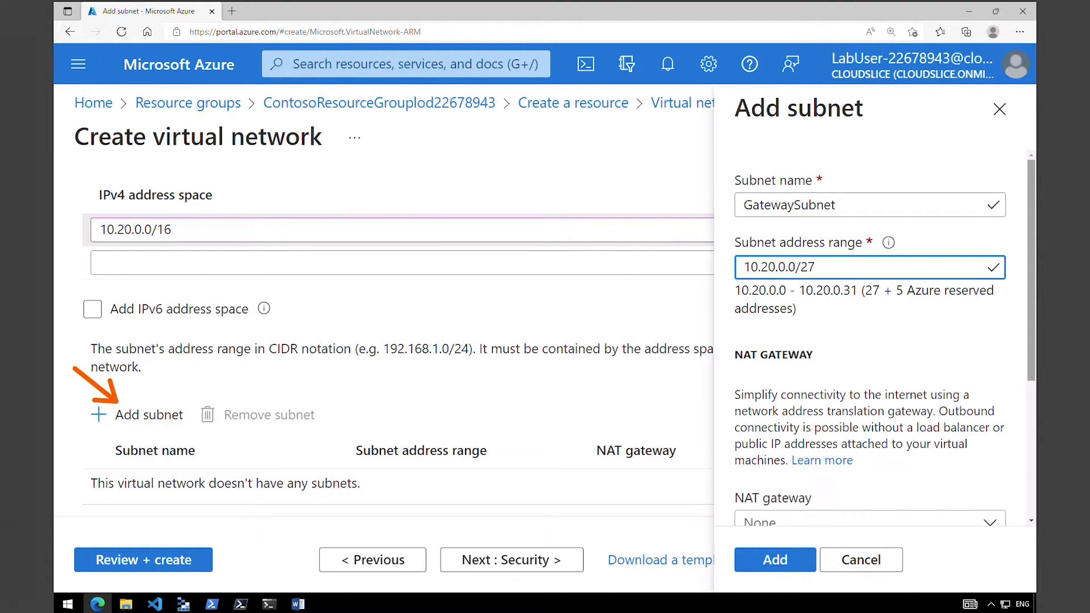
{"action": "left_click_drag", "start_coordinate": [1031, 379], "coordinate": [1031, 514]}
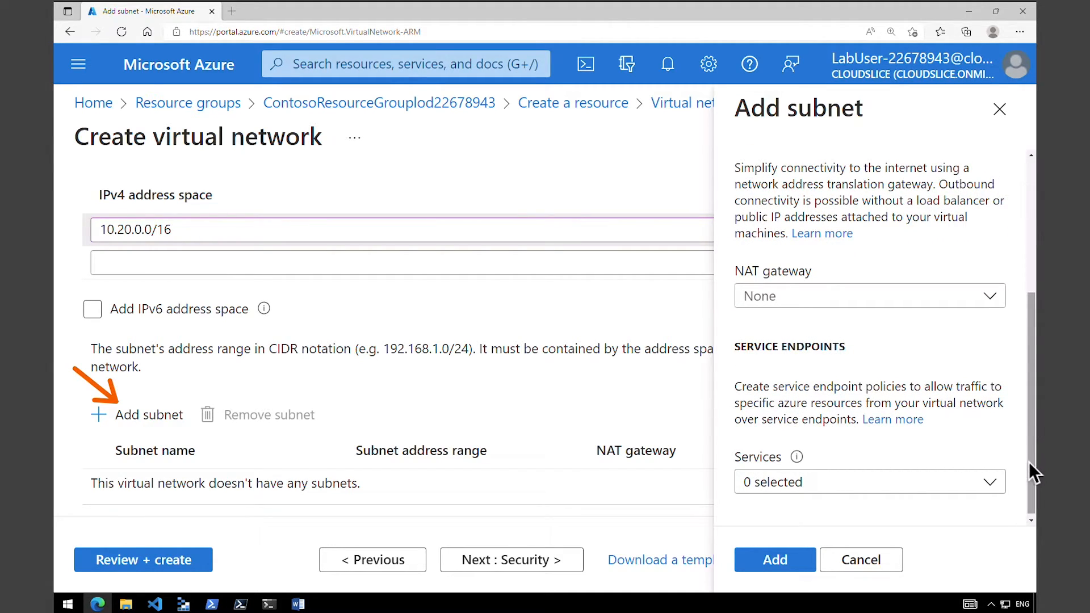
{"action": "left_click_drag", "start_coordinate": [1028, 462], "coordinate": [1036, 407]}
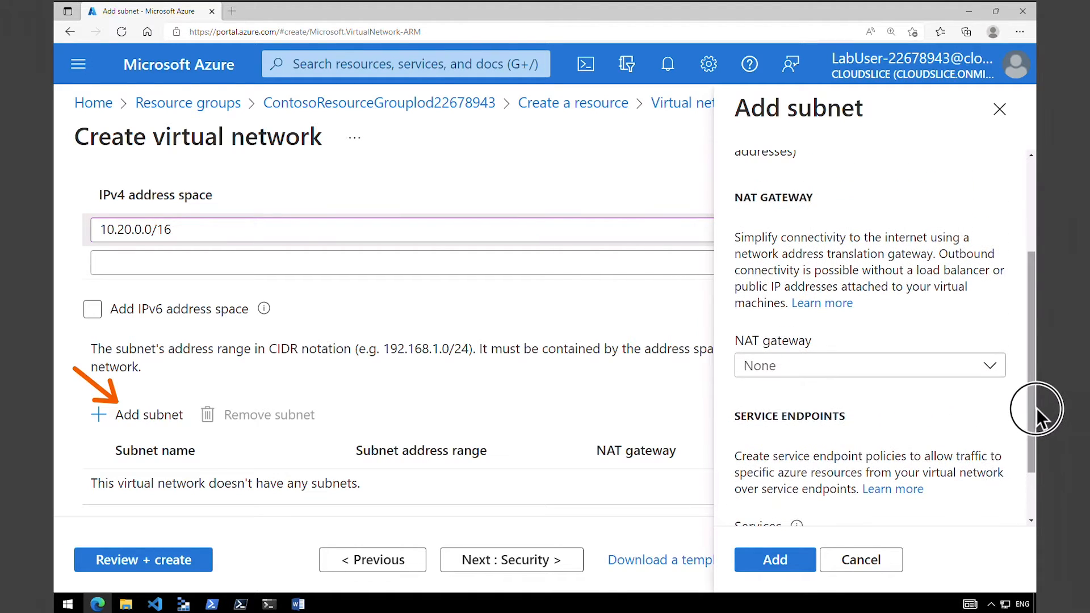
{"action": "left_click_drag", "start_coordinate": [1029, 356], "coordinate": [1031, 263]}
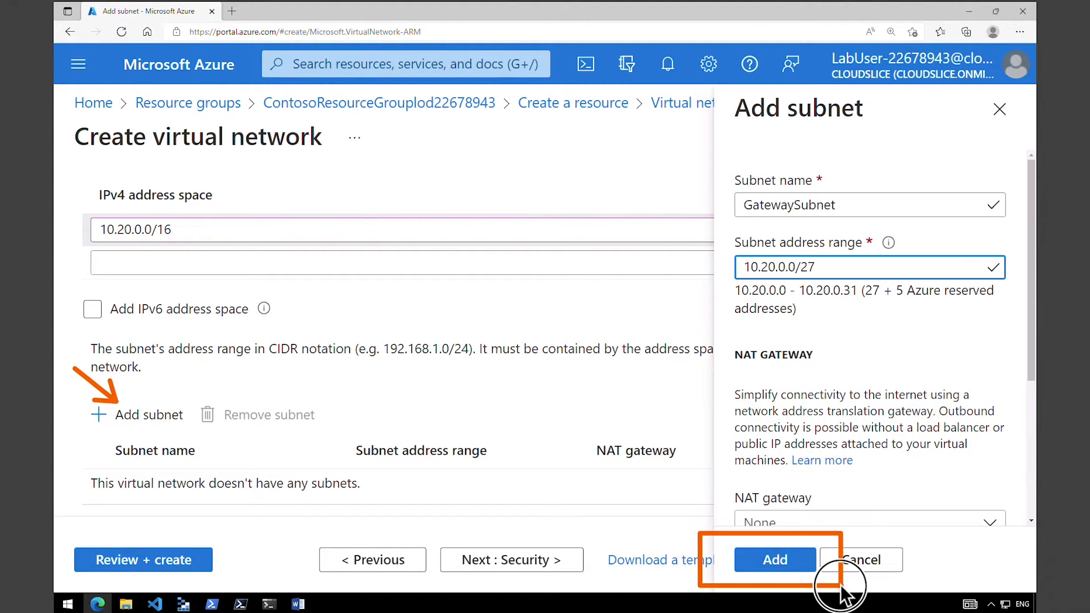
{"action": "left_click", "coordinate": [773, 562]}
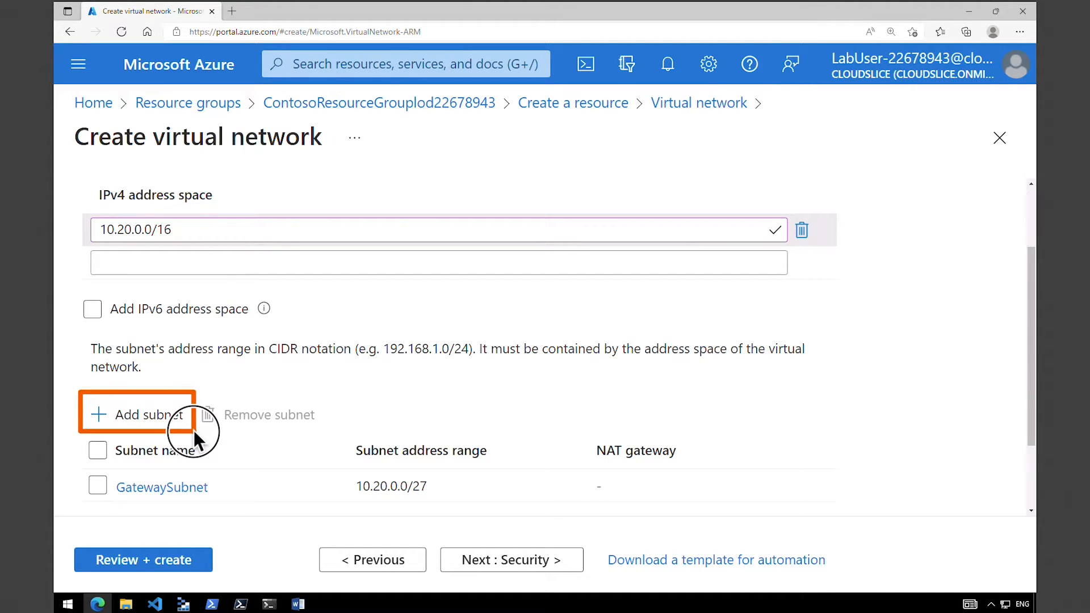
Add a subnet named SharedServicesSubnet with the address range 10.20.10.0/24.
{"action": "left_click", "coordinate": [160, 419]}
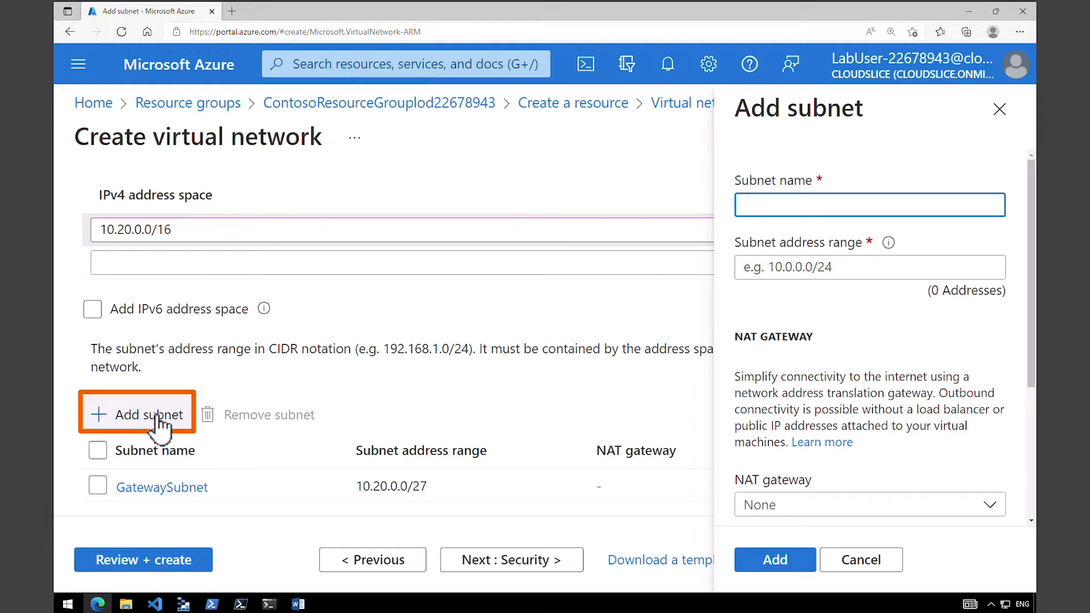
{"action": "left_click", "coordinate": [820, 205]}
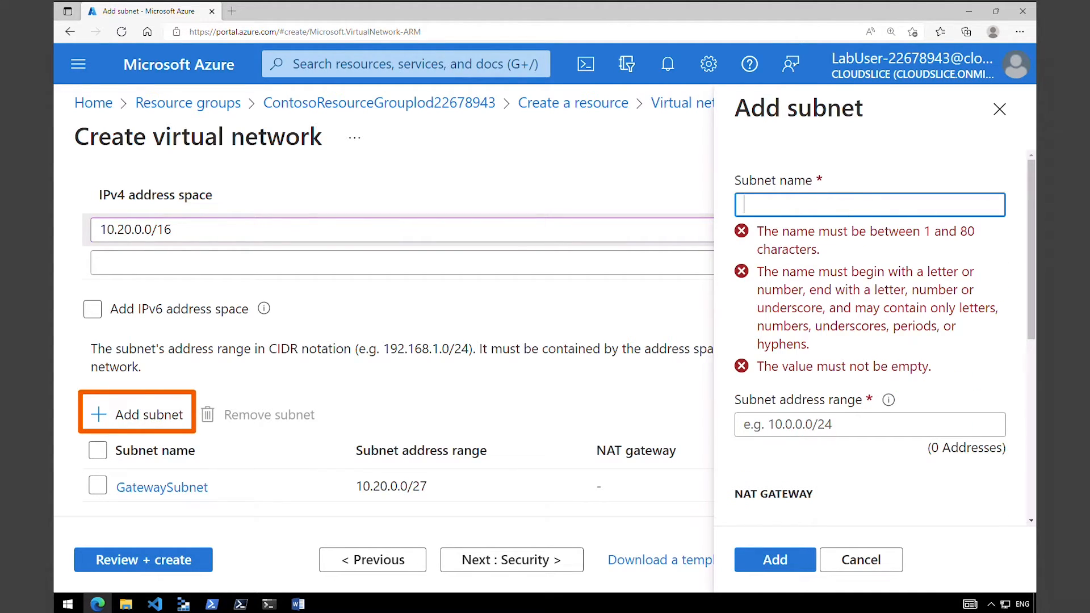
{"action": "type", "text": "SharedServicesSubnet"}
{"action": "key", "text": "Tab"}
{"action": "type", "text": "10.20.10.0/24"}
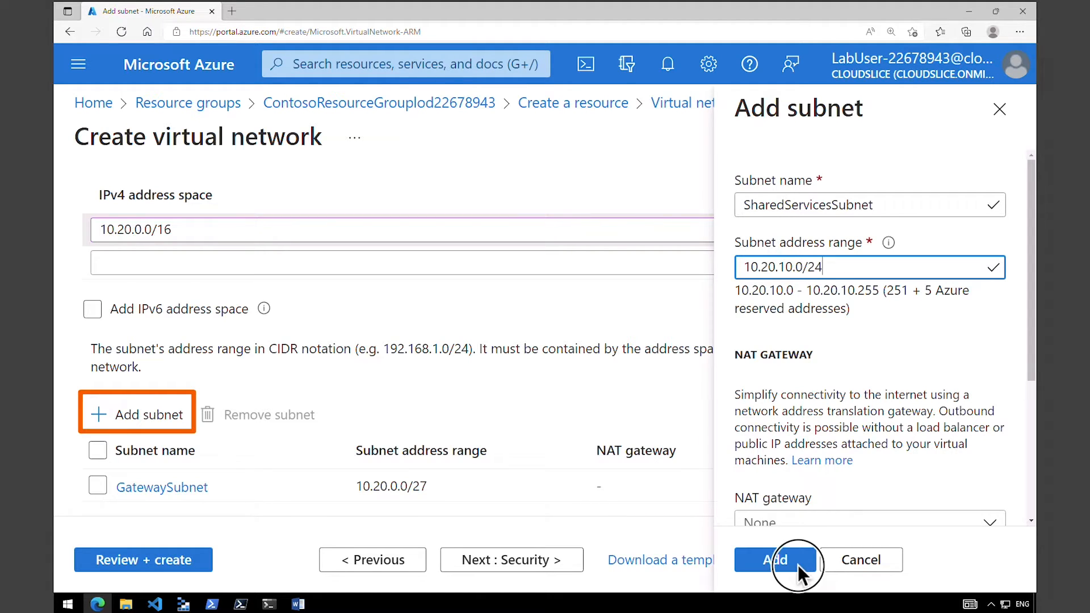
{"action": "left_click", "coordinate": [775, 560]}
Add a subnet named DatabaseSubnet with the address range 10.20.20.0/24.
{"action": "scroll", "coordinate": [1023, 492], "scroll_direction": "down", "scroll_amount": 3}
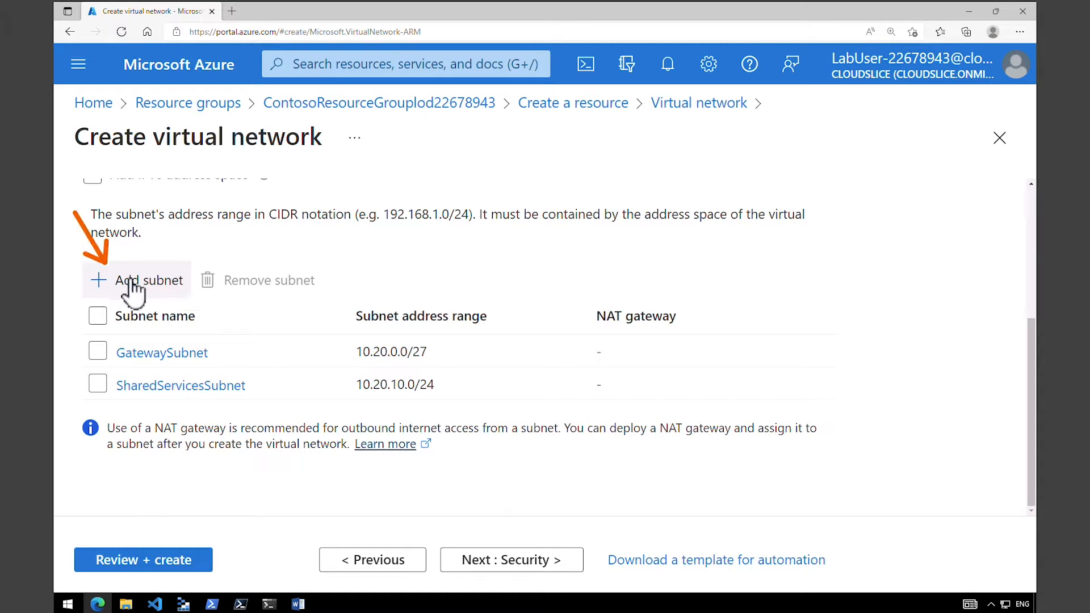
{"action": "left_click", "coordinate": [165, 289]}
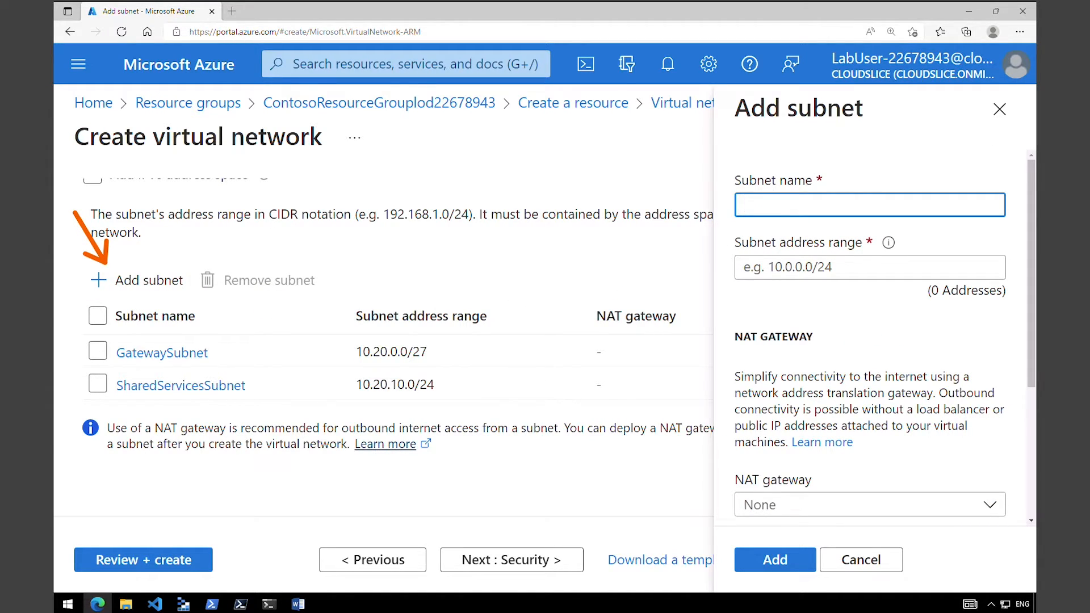
{"action": "type", "text": "DatabaseSubnet"}
{"action": "key", "text": "Tab"}
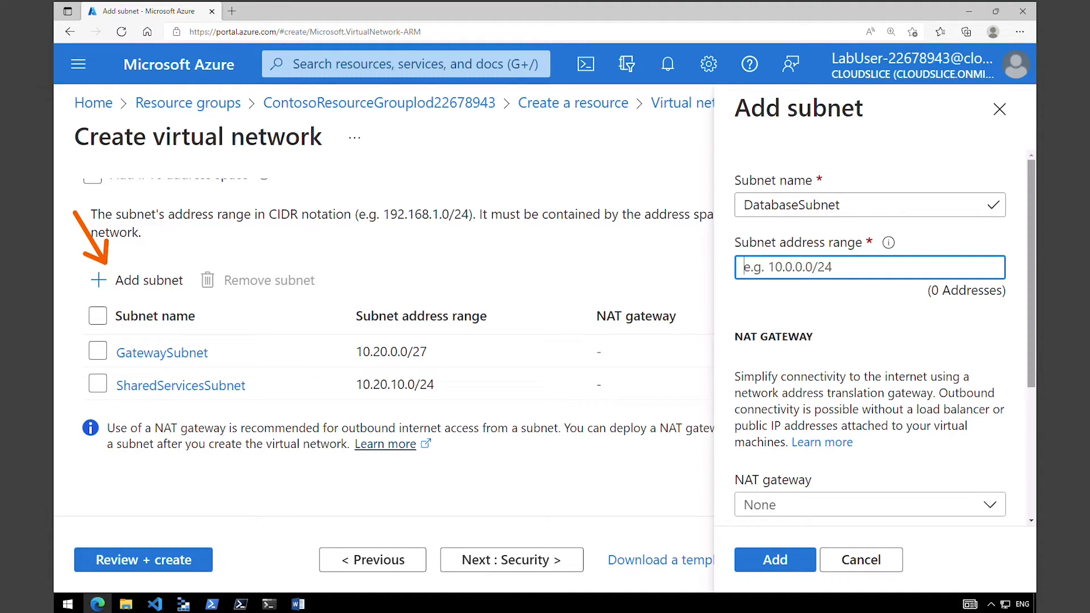
{"action": "type", "text": "10.20.20.0/24"}
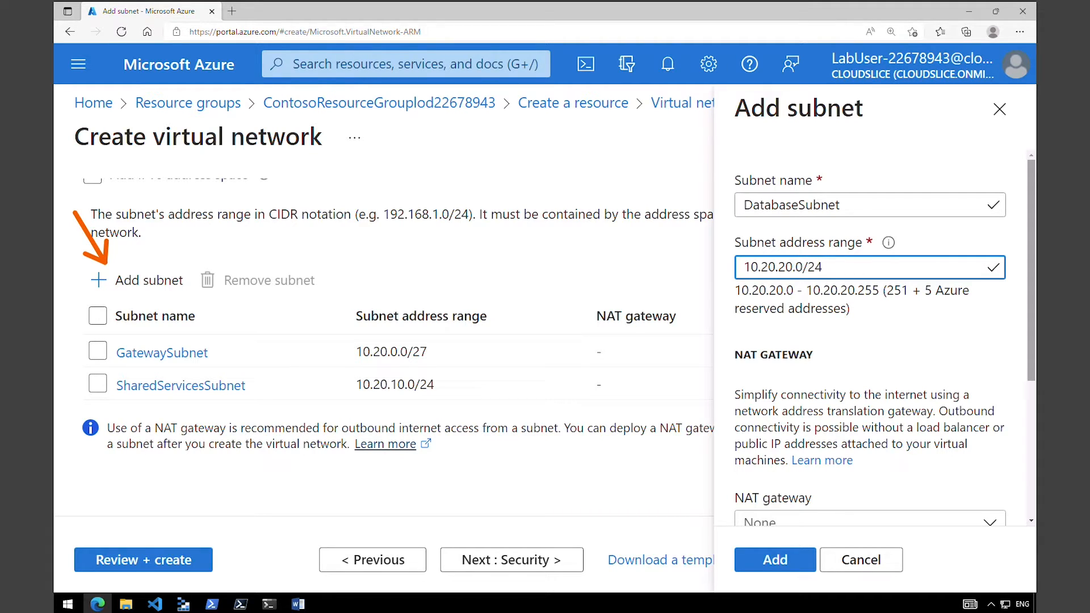
{"action": "left_click", "coordinate": [798, 564]}
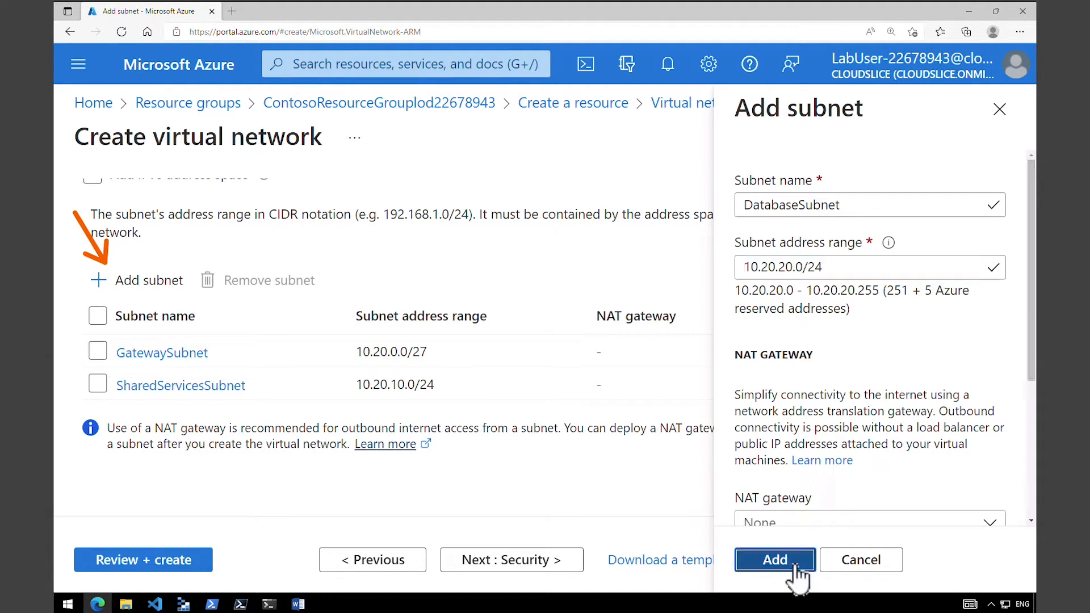
Add a subnet named PublicWebServiceSubnet with the range 10.20.30.0/24 and submit the virtual network configuration for final review.
{"action": "left_click", "coordinate": [159, 291]}
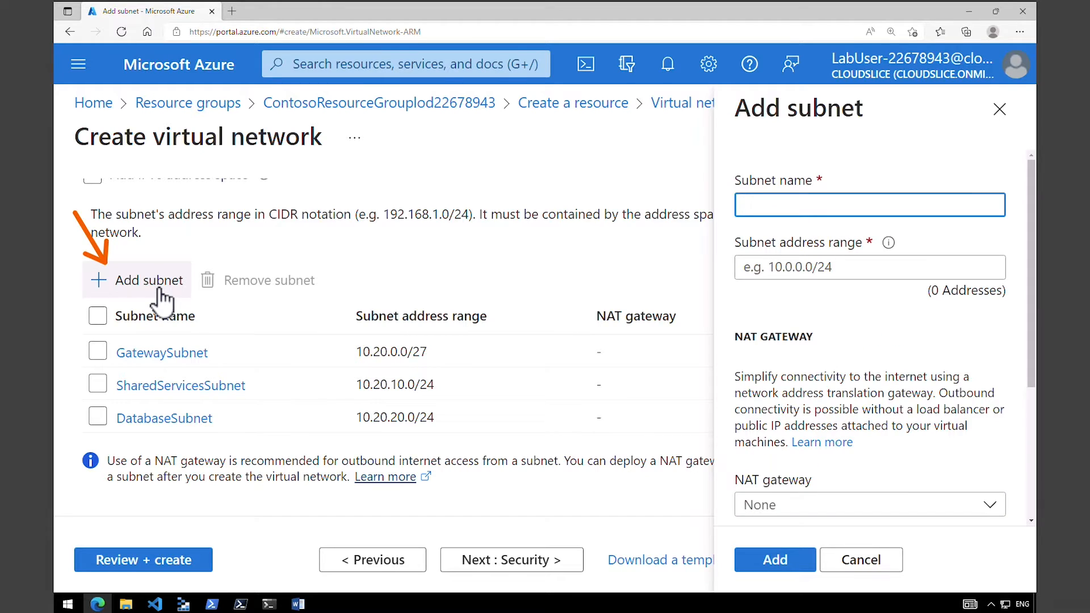
{"action": "type", "text": "PublicWebServiceSubnet"}
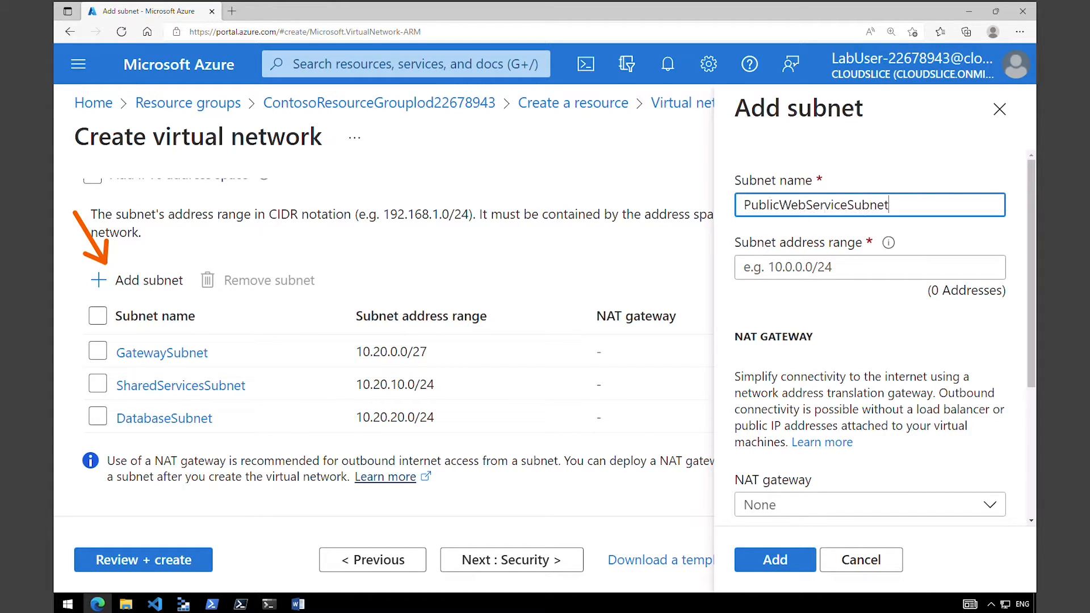
{"action": "key", "text": "Tab"}
{"action": "type", "text": "10.20.30.0/24"}
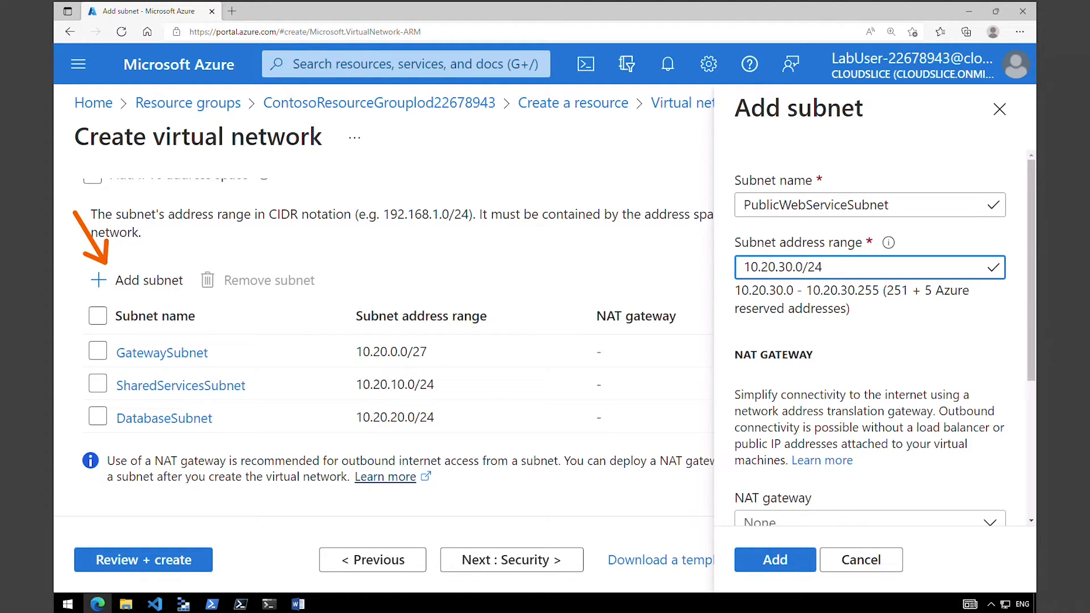
{"action": "left_click", "coordinate": [792, 563]}
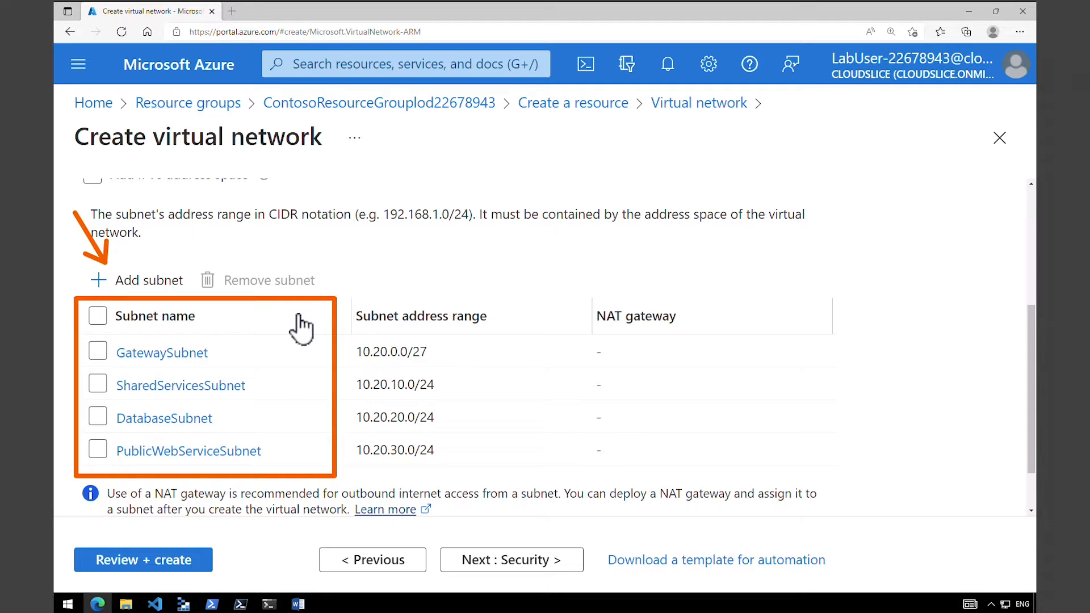
{"action": "left_click", "coordinate": [205, 565]}
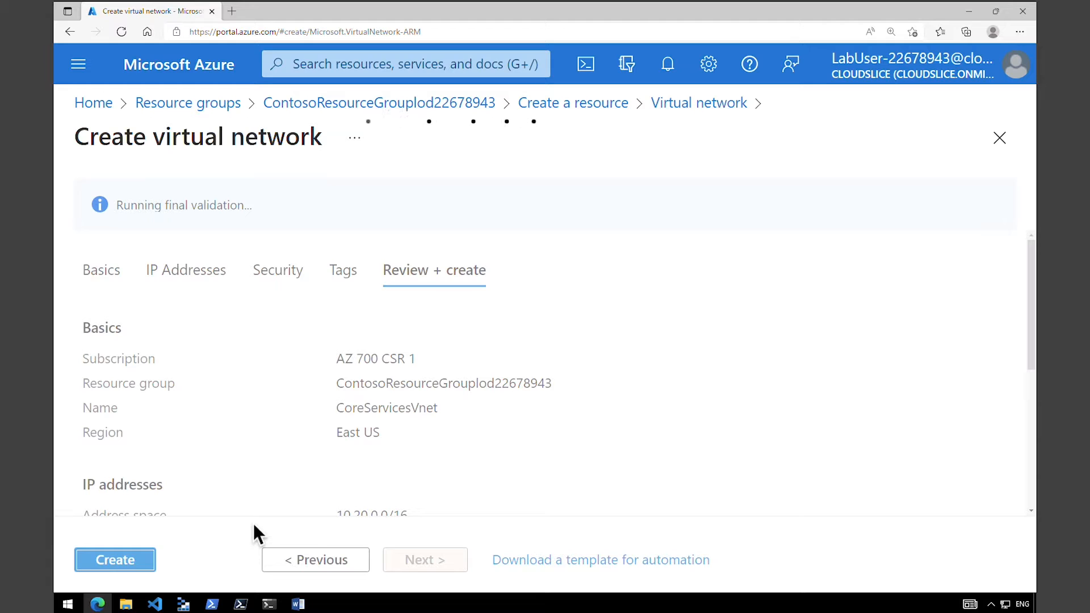
Deploy the CoreServicesVnet virtual network and open the newly created resource.
{"action": "left_click", "coordinate": [124, 562]}
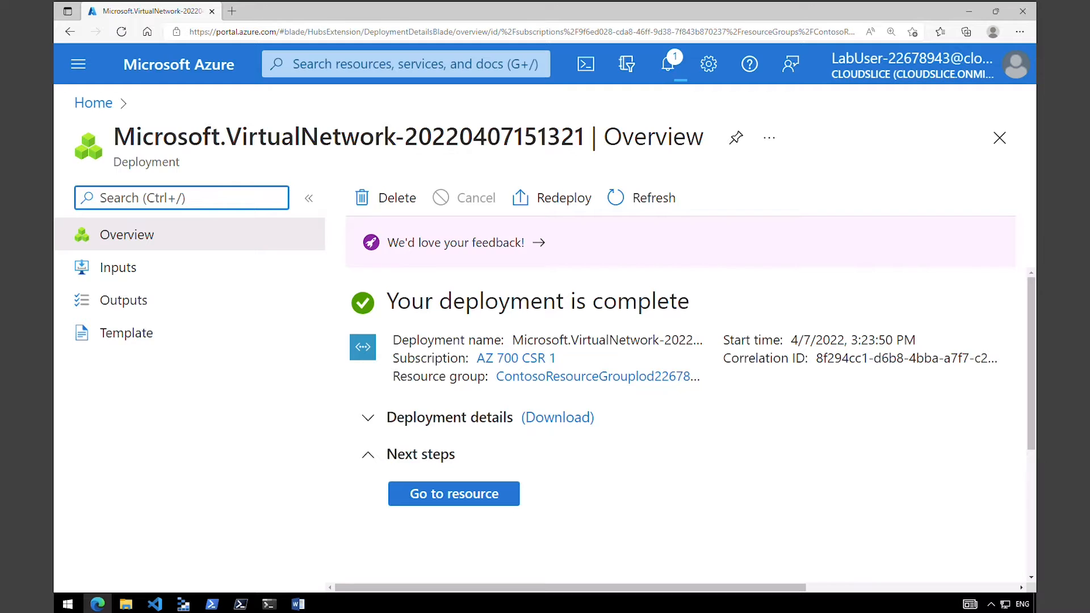
{"action": "left_click", "coordinate": [439, 501]}
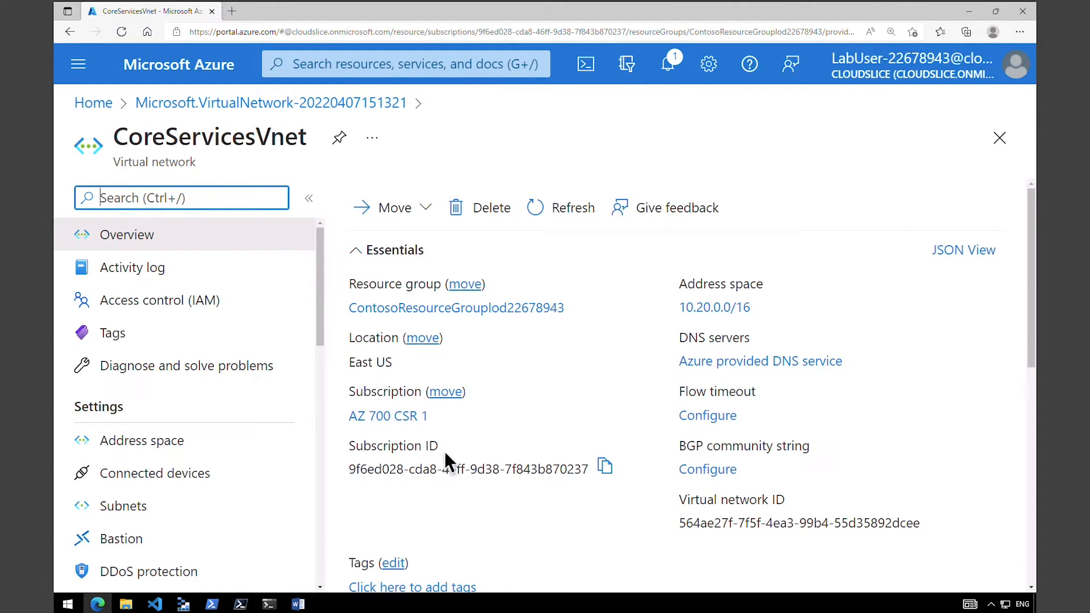
Review the address space and the subnets of CoreServicesVnet.
{"action": "left_click_drag", "start_coordinate": [319, 325], "coordinate": [310, 363]}
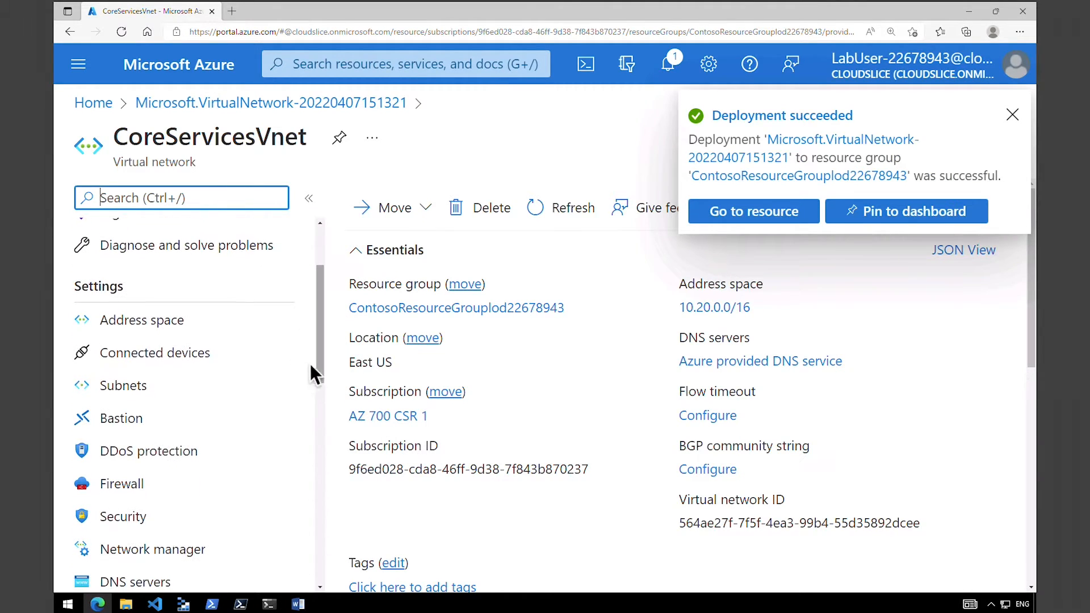
{"action": "left_click", "coordinate": [176, 328]}
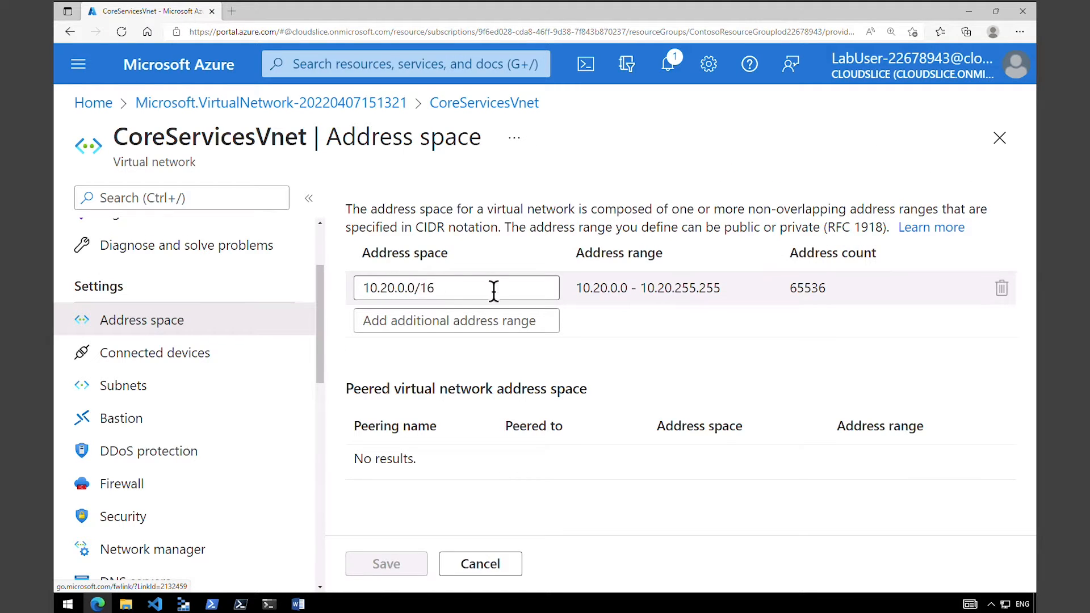
{"action": "left_click", "coordinate": [174, 394]}
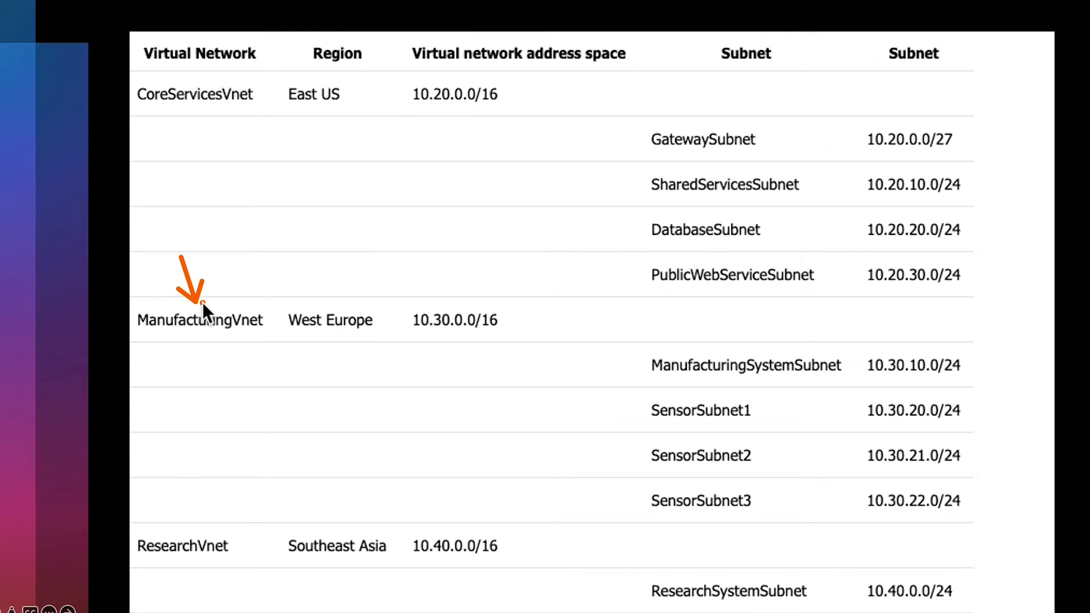
{"action": "mouse_move", "coordinate": [274, 298]}
{"action": "left_mouse_down"}
{"action": "mouse_move", "coordinate": [302, 322]}
{"action": "mouse_move", "coordinate": [386, 340]}
{"action": "mouse_move", "coordinate": [517, 342]}
{"action": "left_mouse_up"}
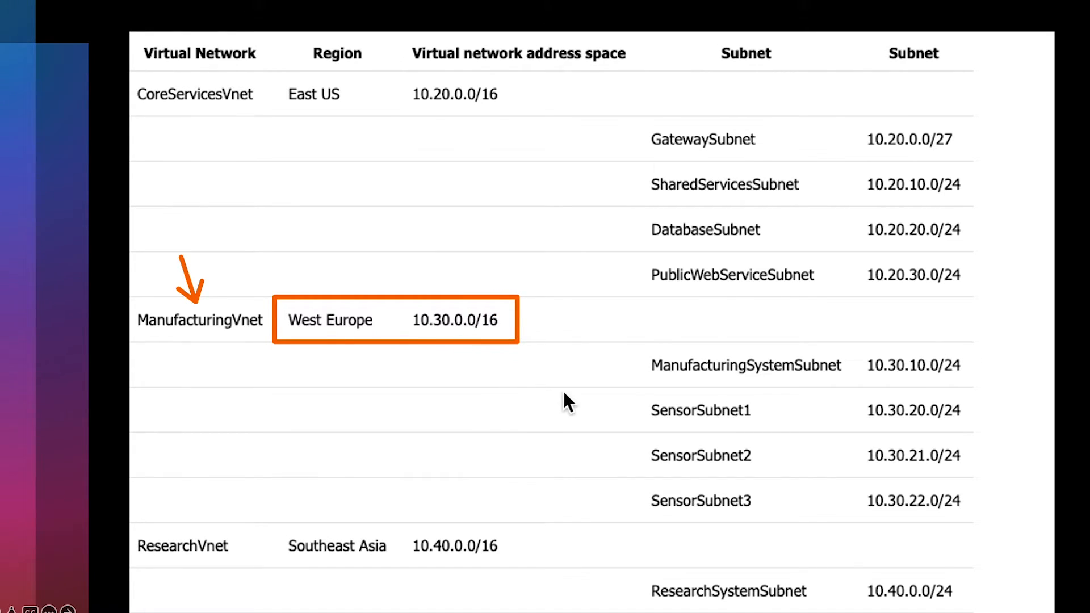
{"action": "mouse_move", "coordinate": [623, 328]}
{"action": "left_mouse_down"}
{"action": "mouse_move", "coordinate": [666, 413]}
{"action": "mouse_move", "coordinate": [1013, 537]}
{"action": "left_mouse_up"}
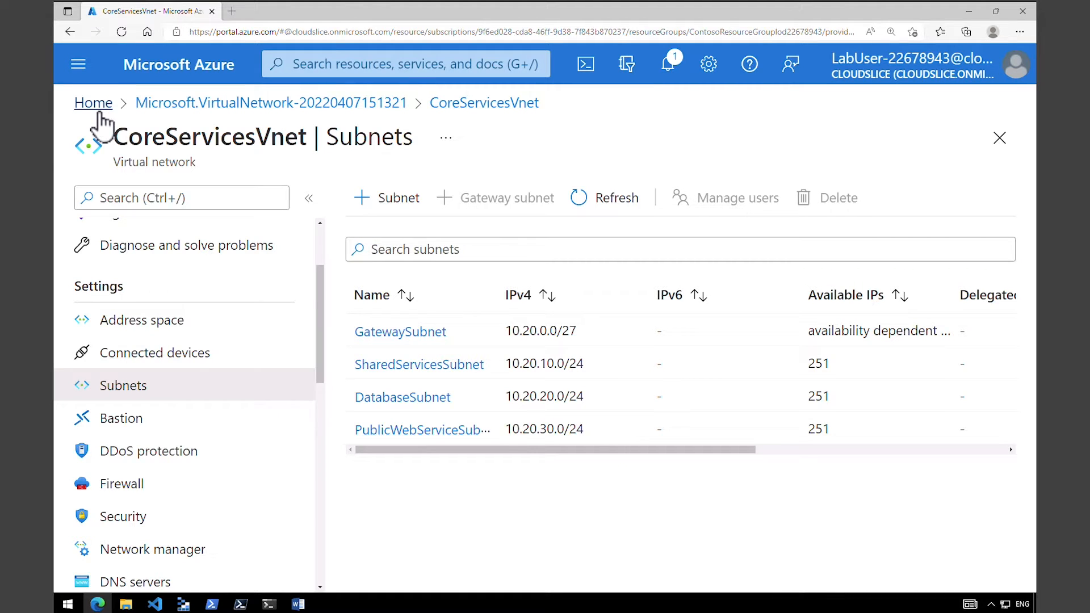
Return to the portal home, search the marketplace for virtual network, and start creating a new Virtual network resource.
{"action": "left_click", "coordinate": [101, 114]}
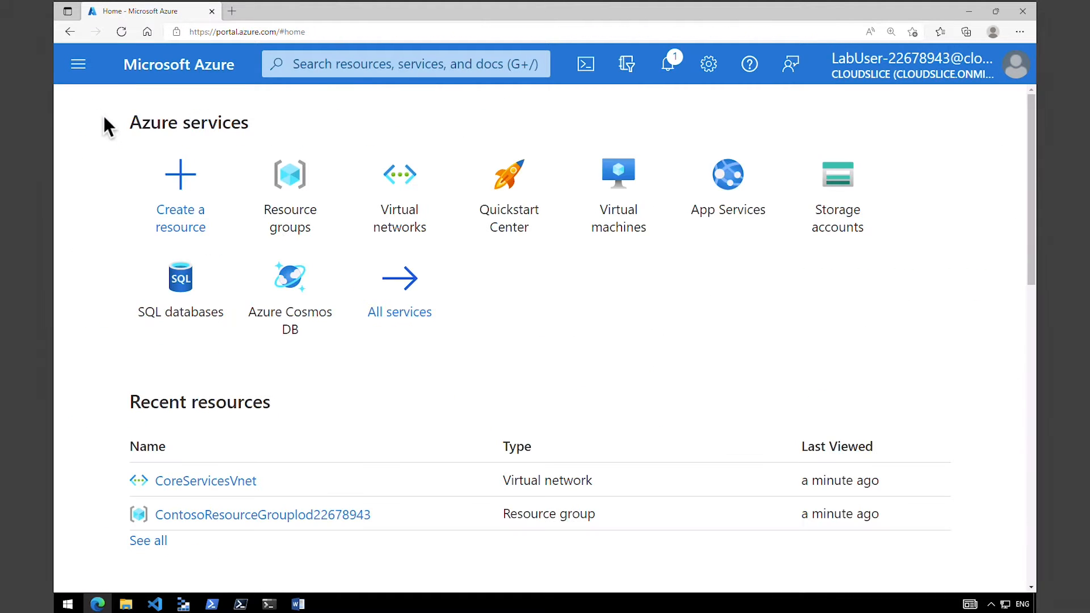
{"action": "left_click", "coordinate": [178, 185]}
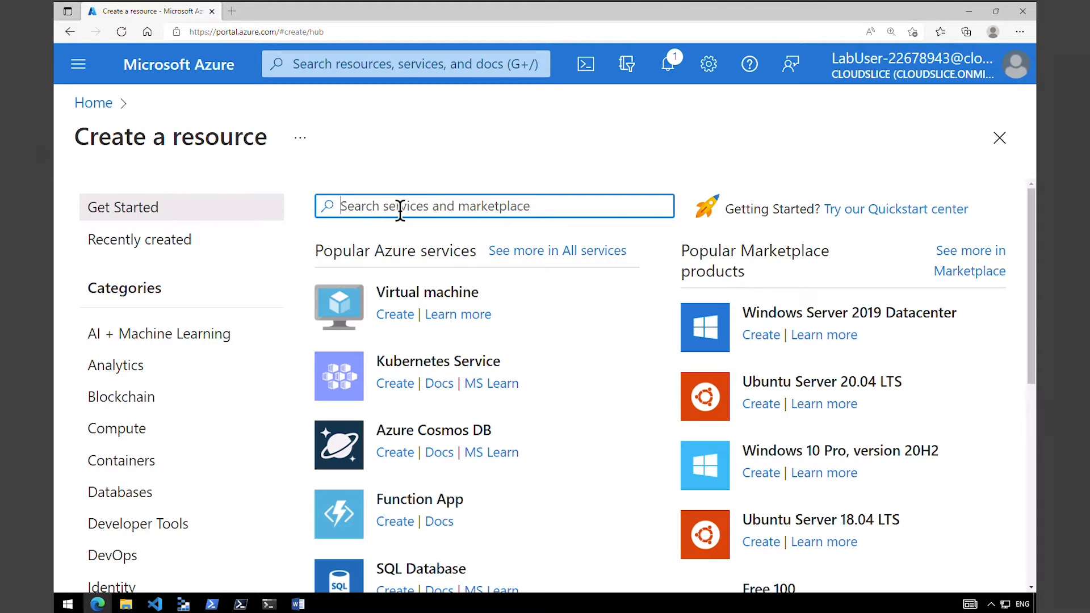
{"action": "type", "text": "virtual network"}
{"action": "key", "text": "Return"}
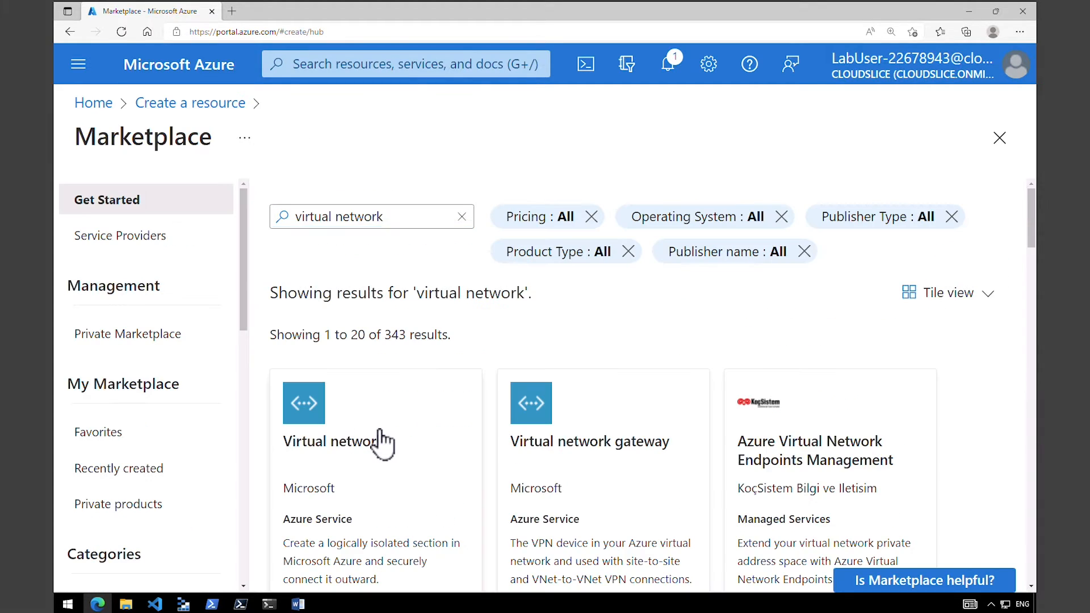
{"action": "left_click", "coordinate": [377, 442]}
{"action": "left_click", "coordinate": [472, 347]}
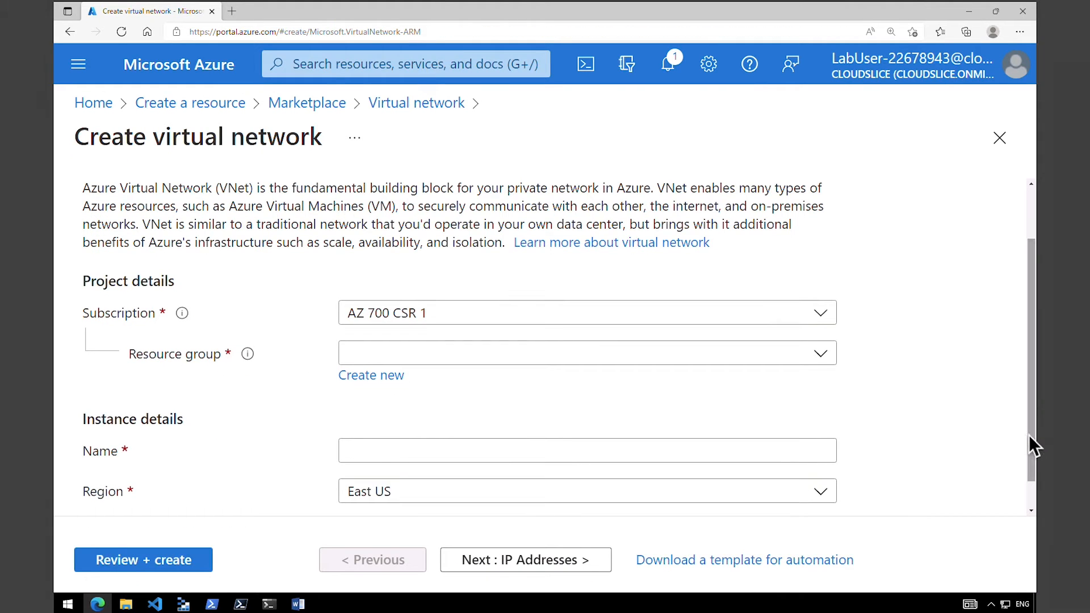
Assign the new virtual network to the resource group ContosoResourceGrouplod22678943 and name it ManufacturingVnet.
{"action": "left_click", "coordinate": [535, 358]}
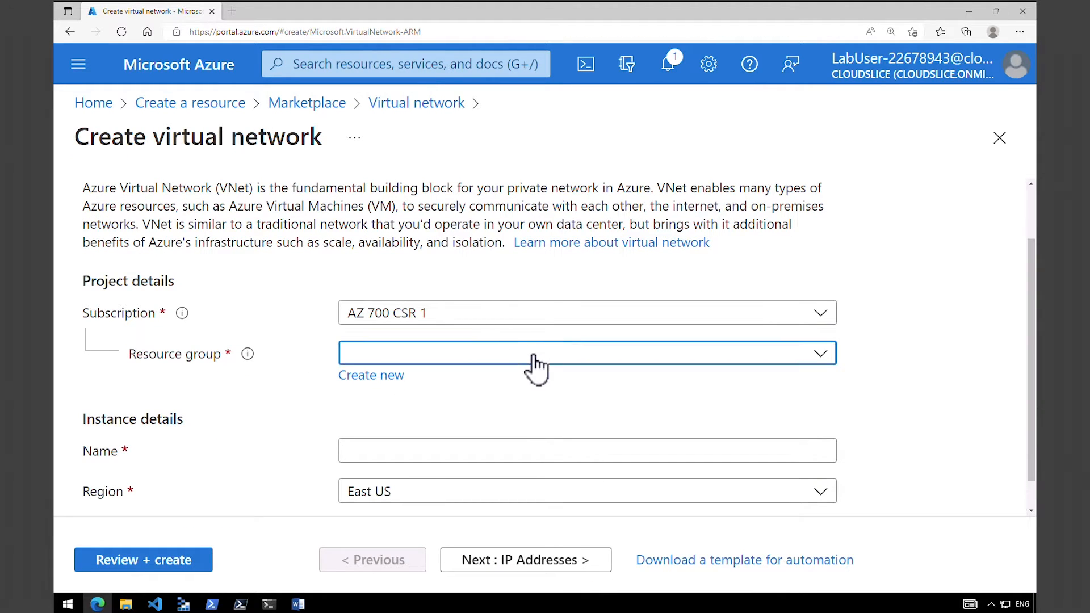
{"action": "left_click", "coordinate": [480, 424]}
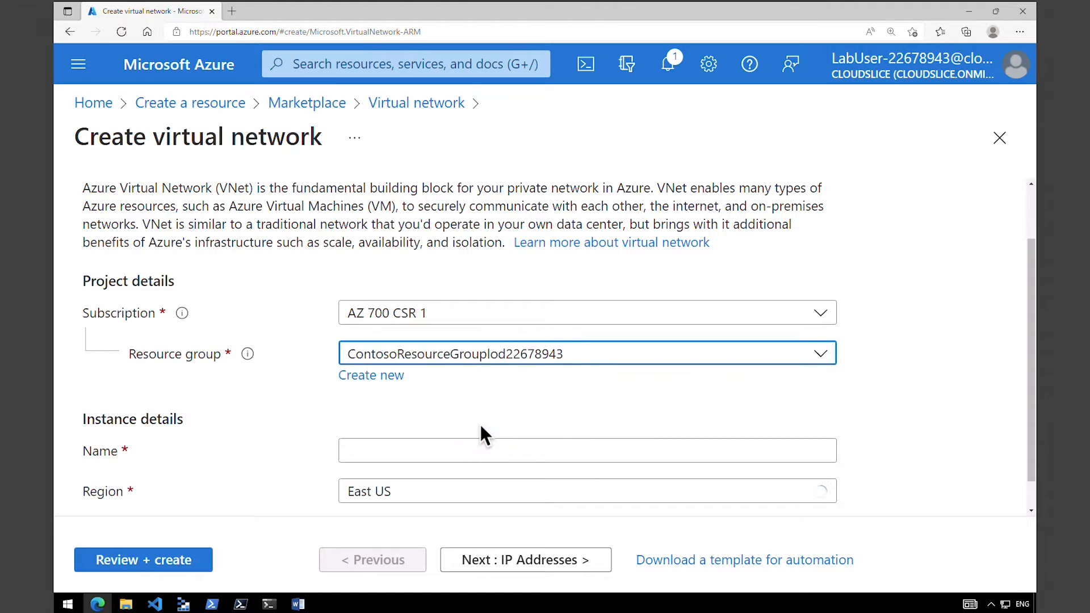
{"action": "left_click", "coordinate": [720, 453]}
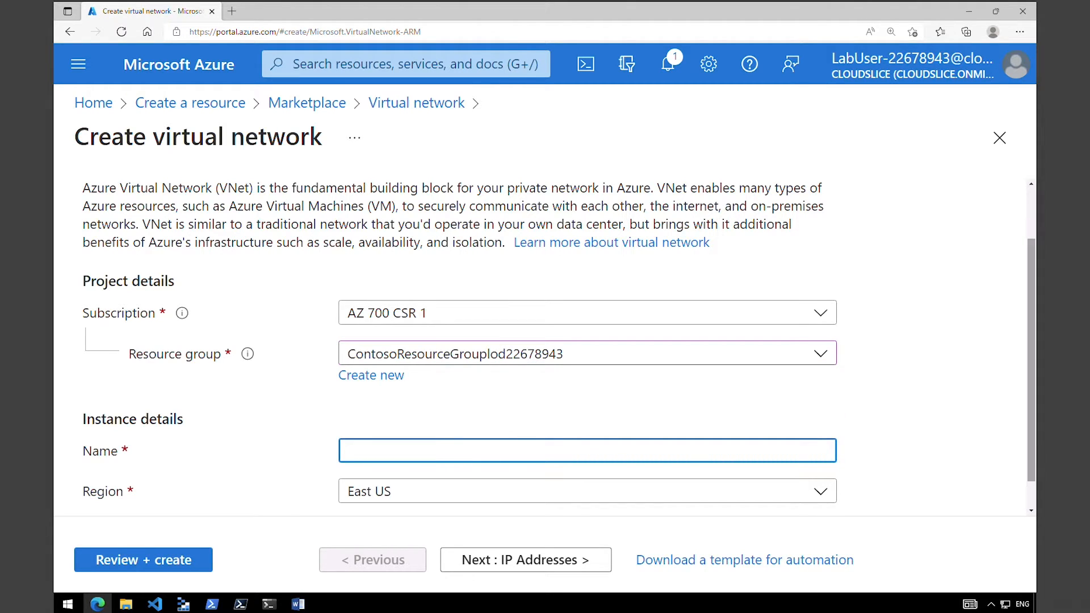
{"action": "type", "text": "ManufacturingVnet"}
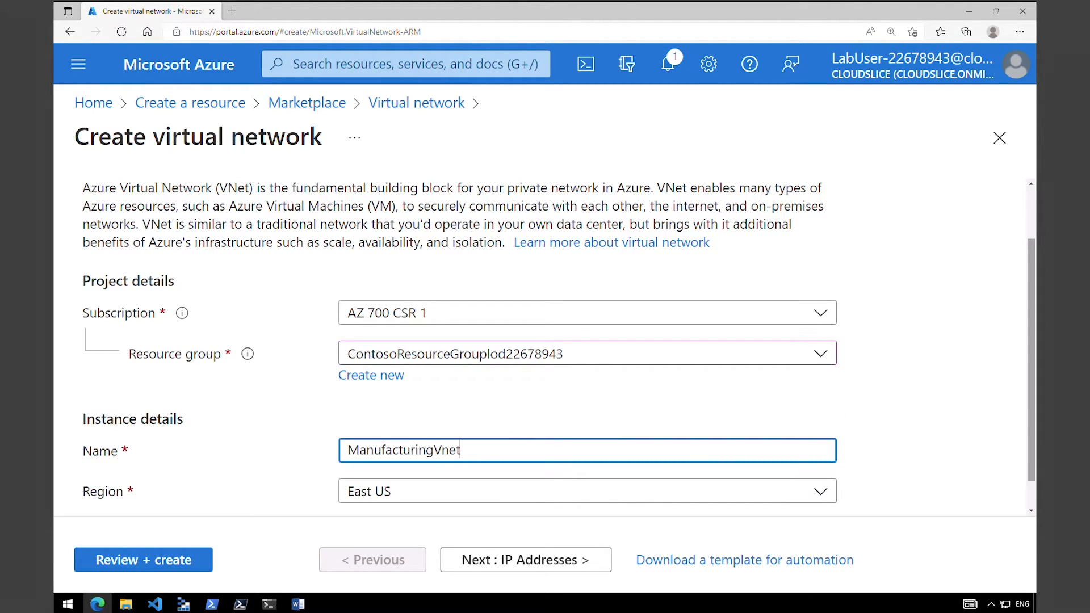
Set the region of the ManufacturingVnet virtual network to West Europe.
{"action": "left_click", "coordinate": [398, 489]}
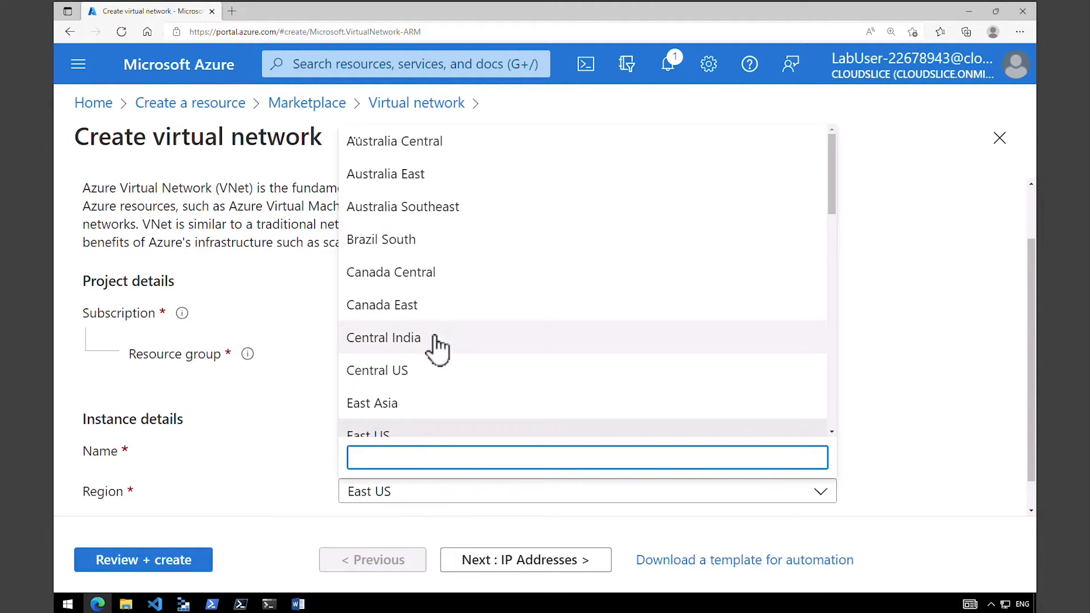
{"action": "scroll", "coordinate": [427, 342], "scroll_direction": "down", "scroll_amount": 3}
{"action": "scroll", "coordinate": [427, 342], "scroll_direction": "down", "scroll_amount": 5}
{"action": "left_click", "coordinate": [449, 309]}
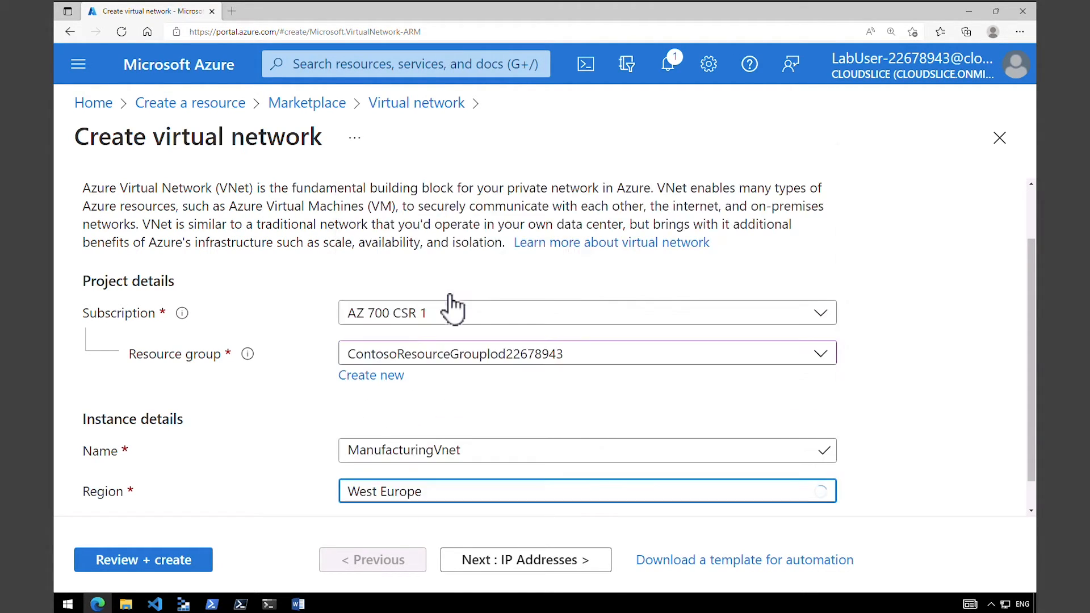
Change the IPv4 address space of ManufacturingVnet to 10.30.0.0/16.
{"action": "left_click", "coordinate": [504, 564]}
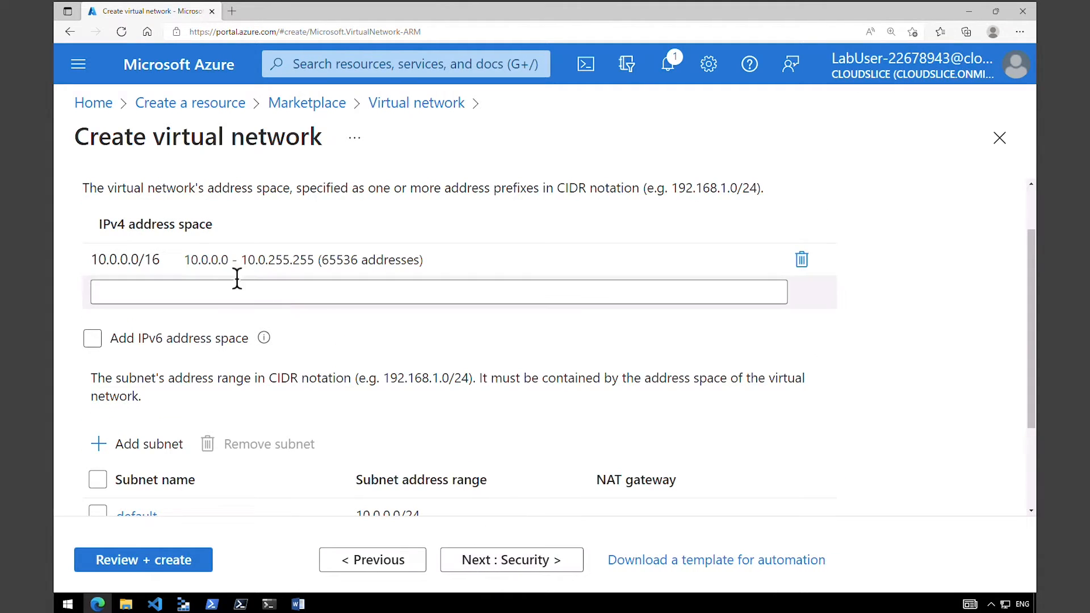
{"action": "left_click", "coordinate": [117, 259]}
{"action": "double_click", "coordinate": [124, 259]}
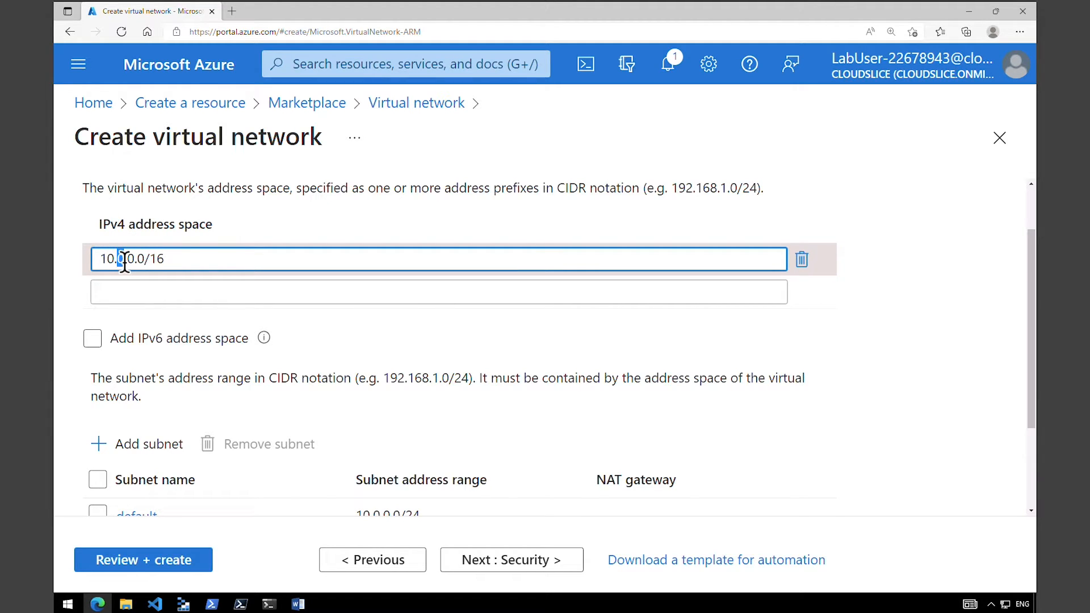
{"action": "type", "text": "30"}
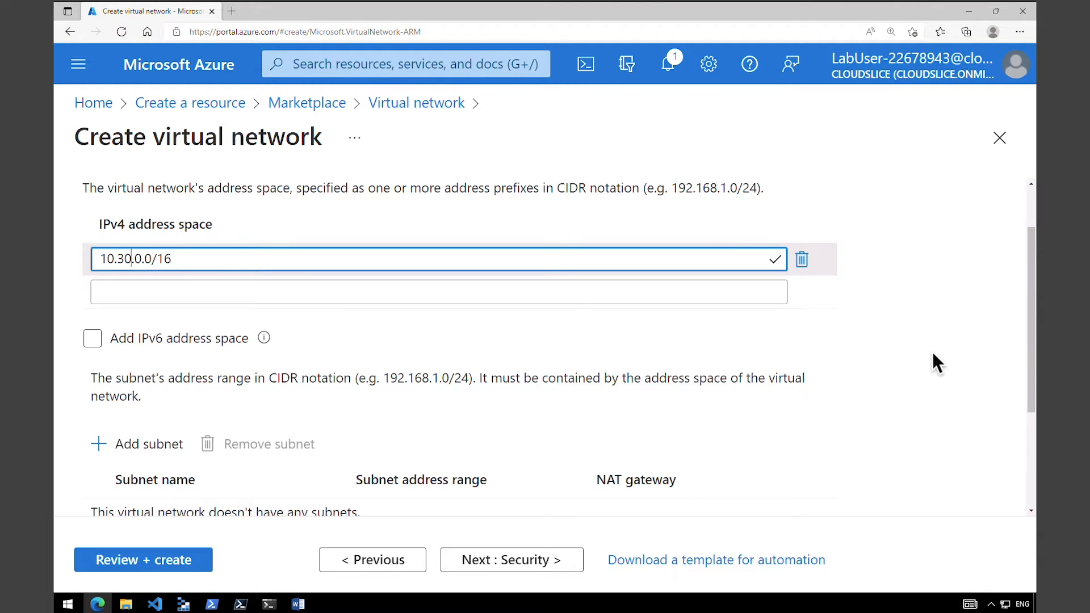
Add a subnet named ManufacturingSystemSubnet with the address range 10.30.10.0/24.
{"action": "scroll", "coordinate": [1023, 356], "scroll_direction": "down", "scroll_amount": 2}
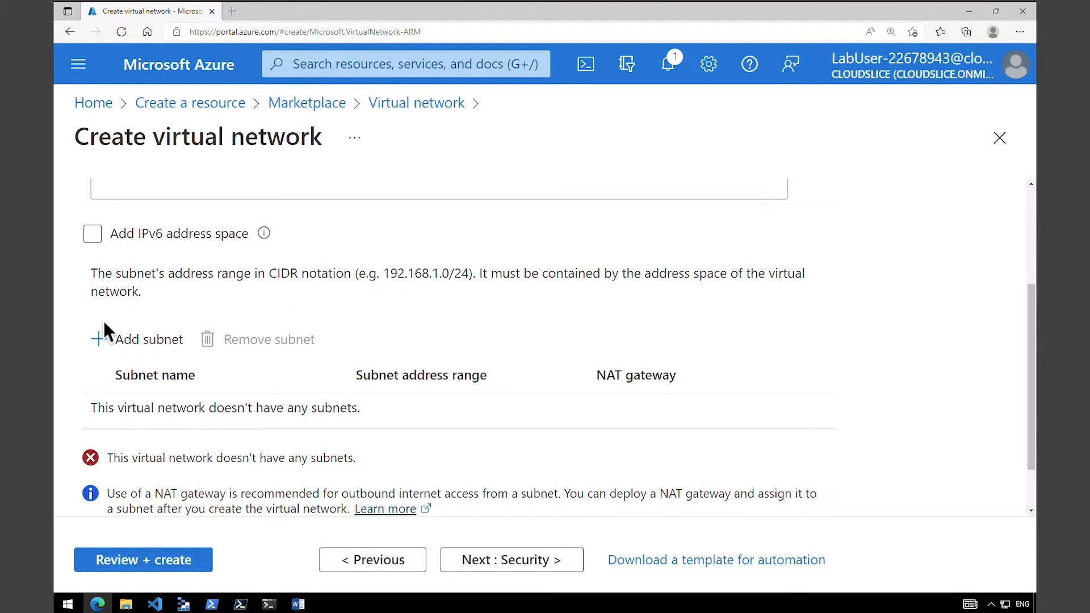
{"action": "left_click", "coordinate": [134, 341]}
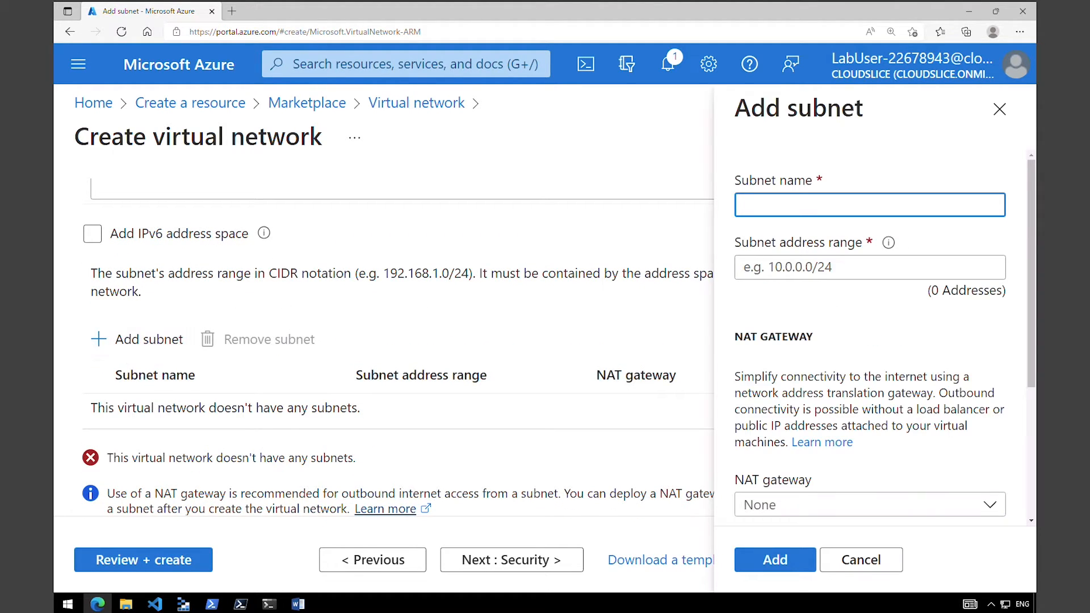
{"action": "type", "text": "ManufacturingSystemSubnet"}
{"action": "key", "text": "Tab"}
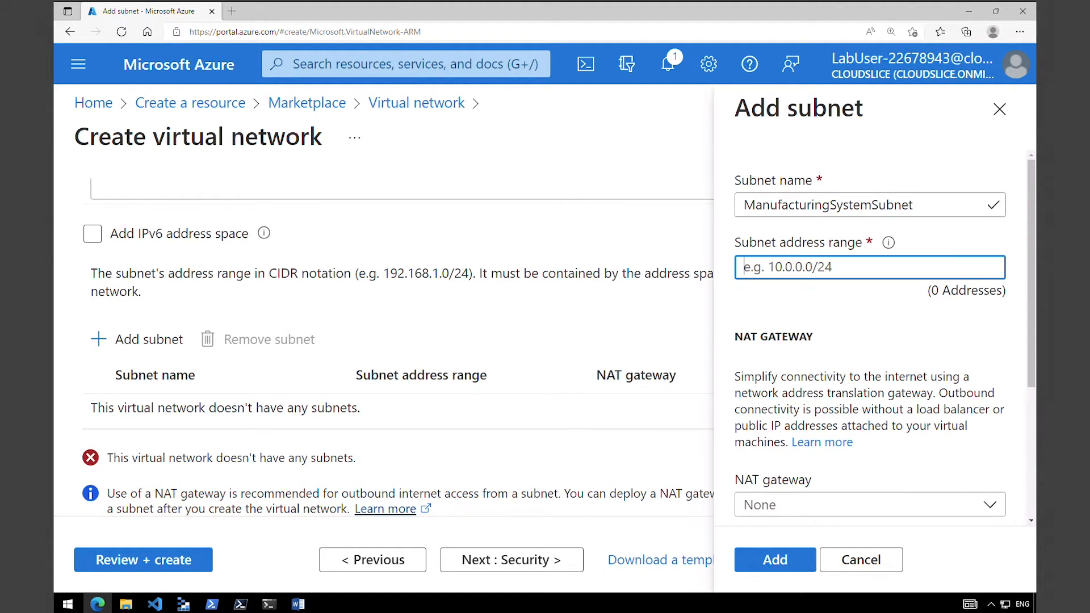
{"action": "type", "text": "10.30.10.0/24"}
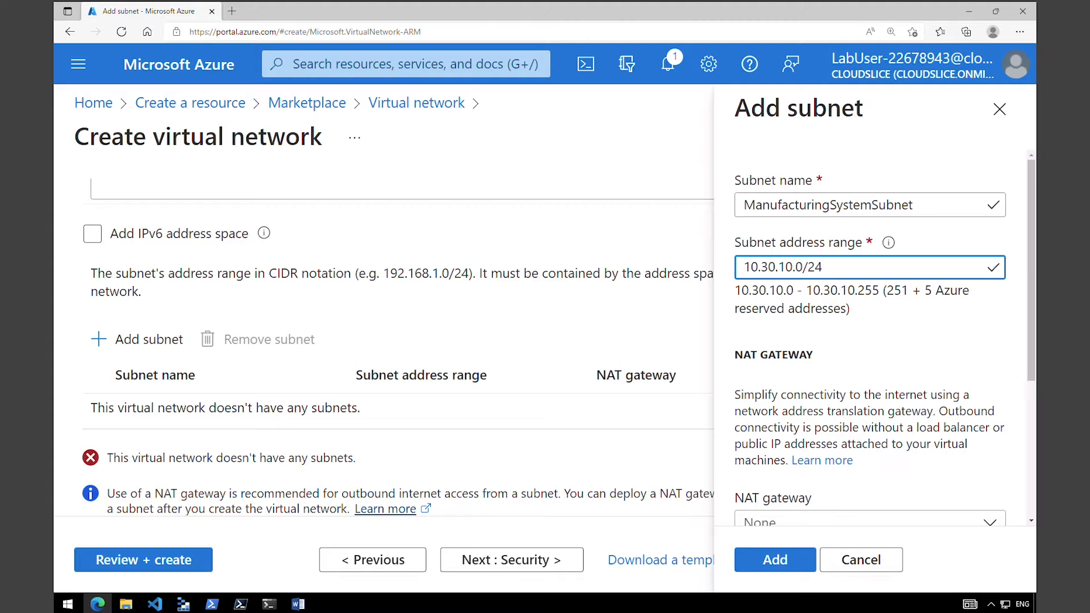
{"action": "left_click", "coordinate": [792, 562]}
Add a subnet named SensorSubnet1 with the address range 10.30.20.0/24.
{"action": "left_click", "coordinate": [152, 341]}
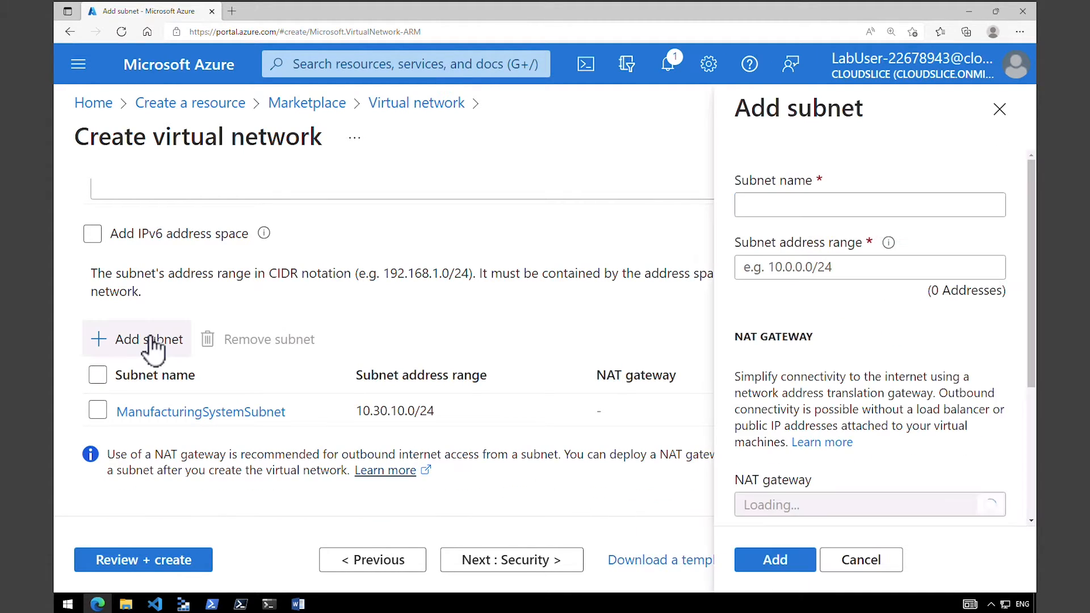
{"action": "type", "text": "SensorSubnet1"}
{"action": "key", "text": "Tab"}
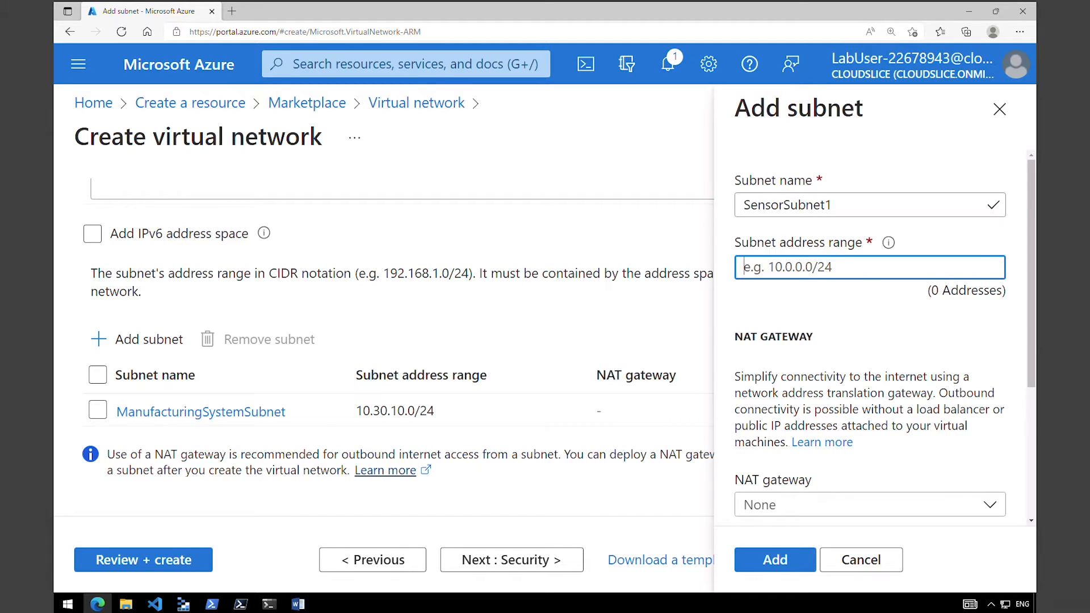
{"action": "type", "text": "10.30.20.0/24"}
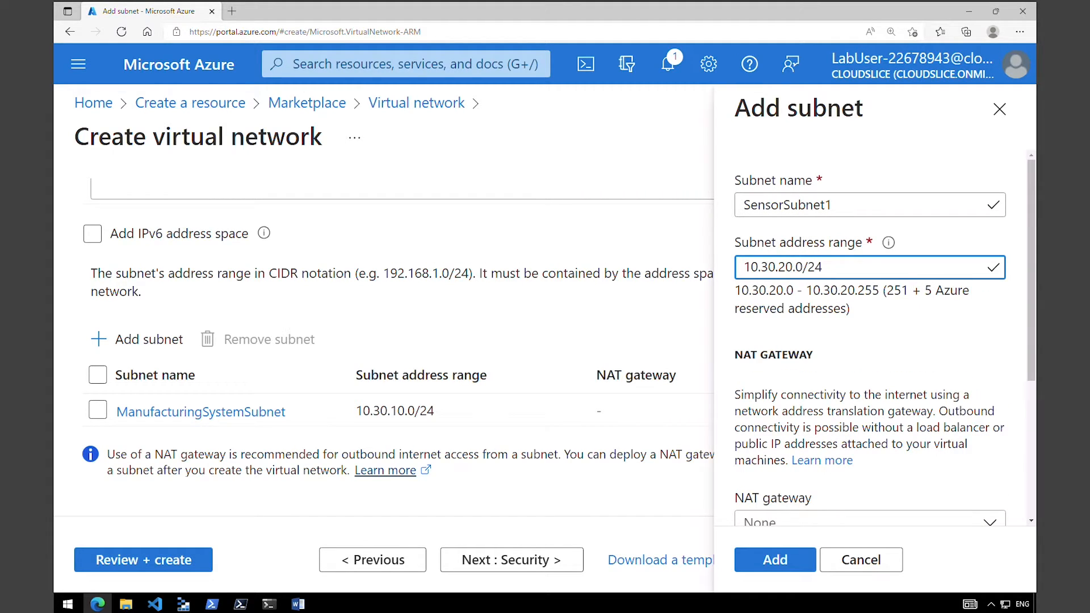
{"action": "left_click", "coordinate": [783, 562]}
Add a subnet named SensorSubnet2 with the address range 10.30.21.0/24.
{"action": "left_click", "coordinate": [149, 340]}
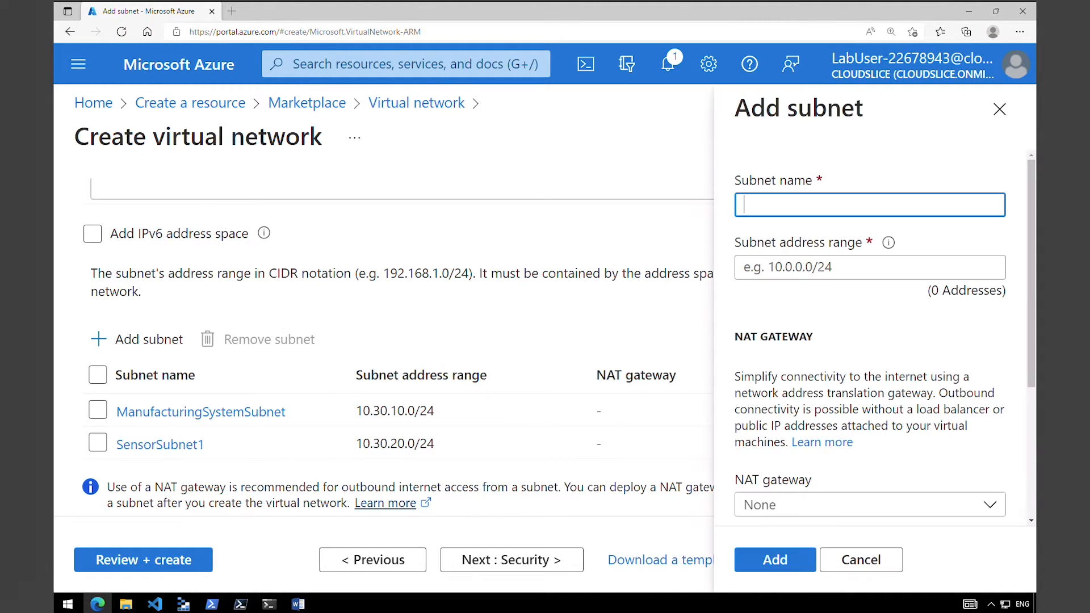
{"action": "type", "text": "SensorSubnet2"}
{"action": "left_click", "coordinate": [811, 268]}
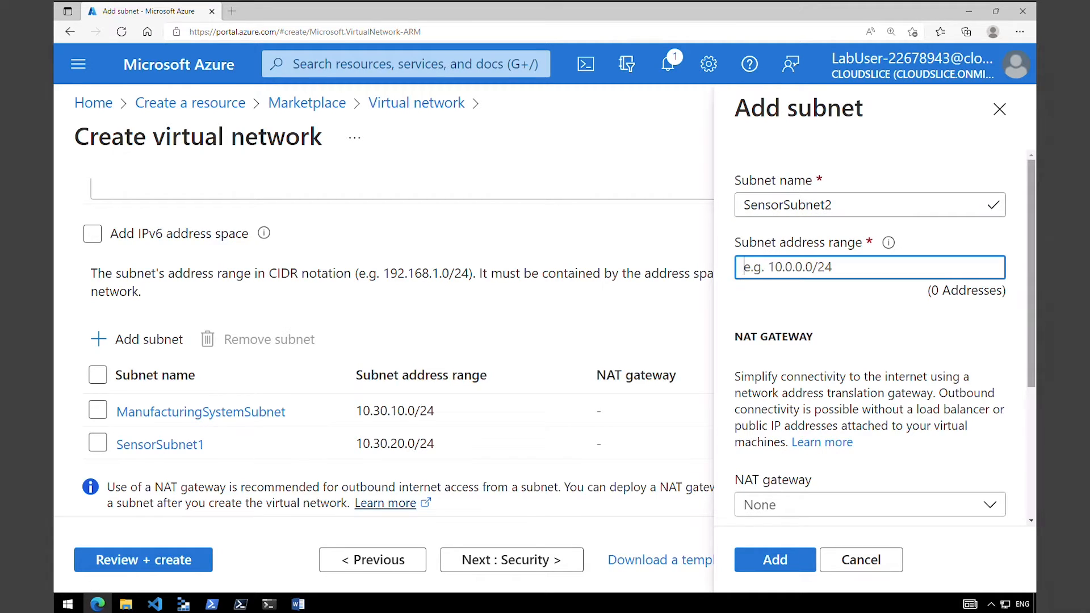
{"action": "type", "text": "10.30.21.0/24"}
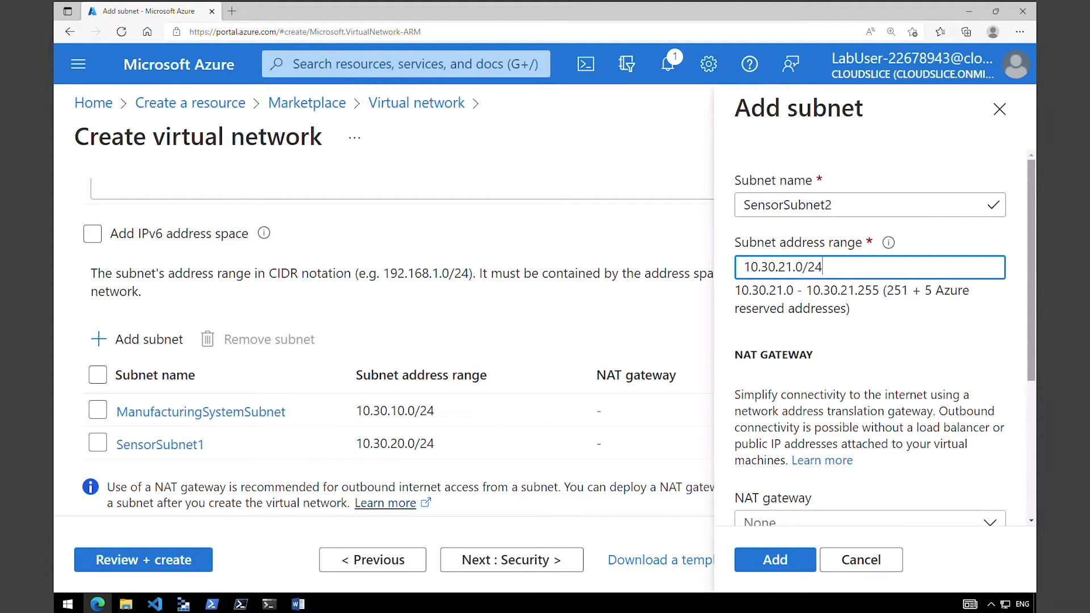
{"action": "left_click", "coordinate": [786, 568]}
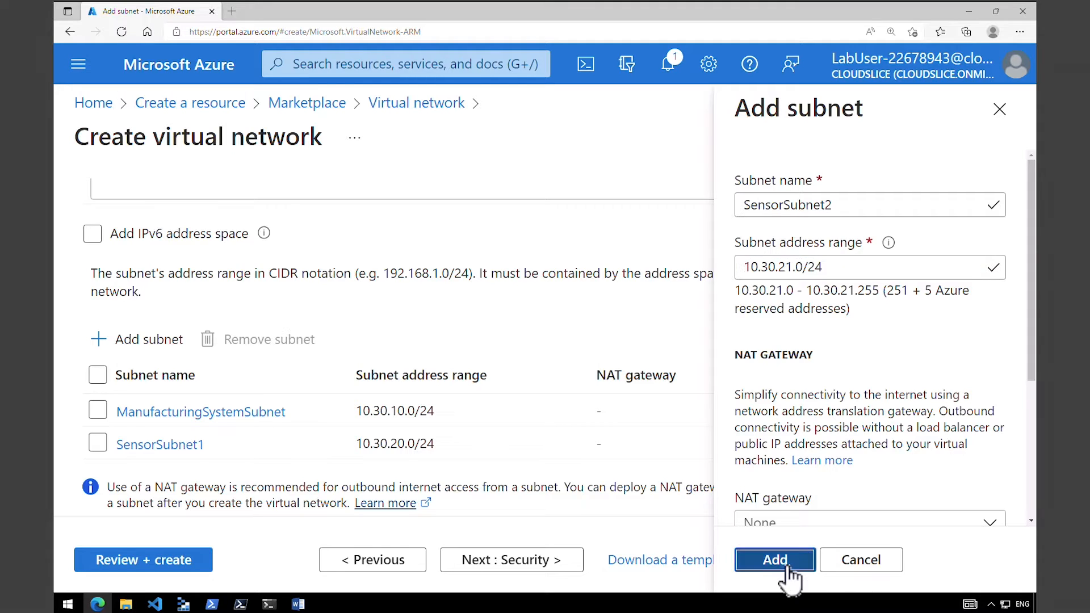
Add a subnet named SensorSubnet3 with the address range 10.30.22.0/24.
{"action": "left_click", "coordinate": [150, 339]}
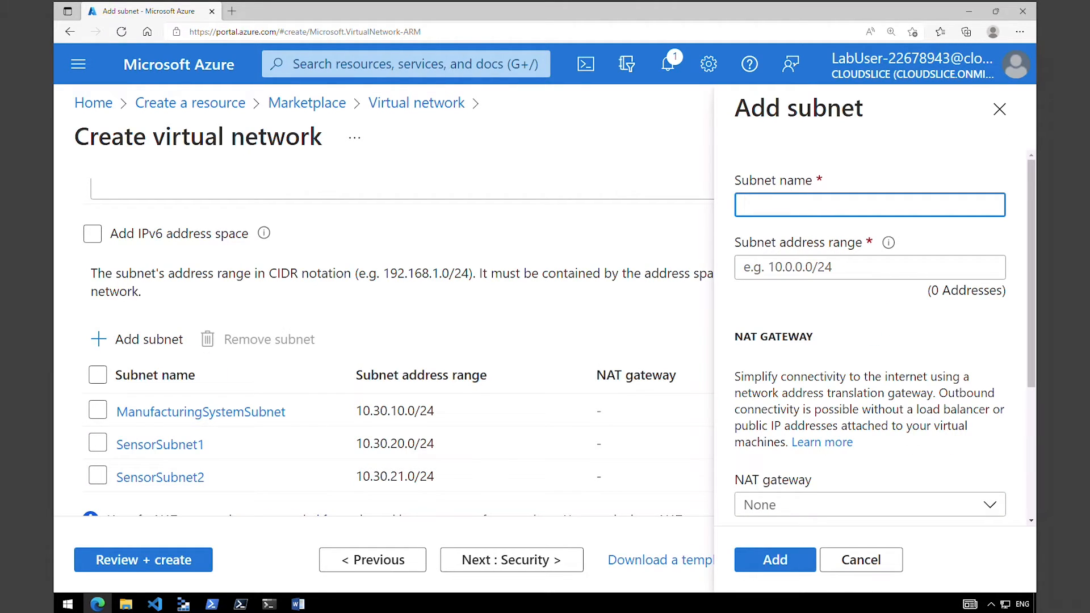
{"action": "type", "text": "SensorSubnet3"}
{"action": "key", "text": "Tab"}
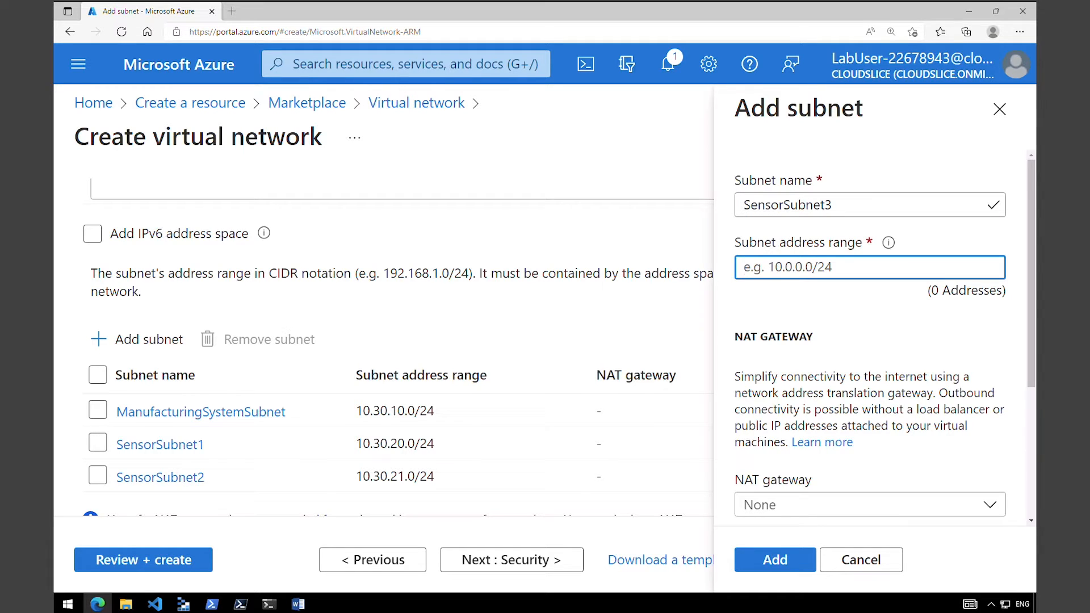
{"action": "type", "text": "10.30.22.0/24"}
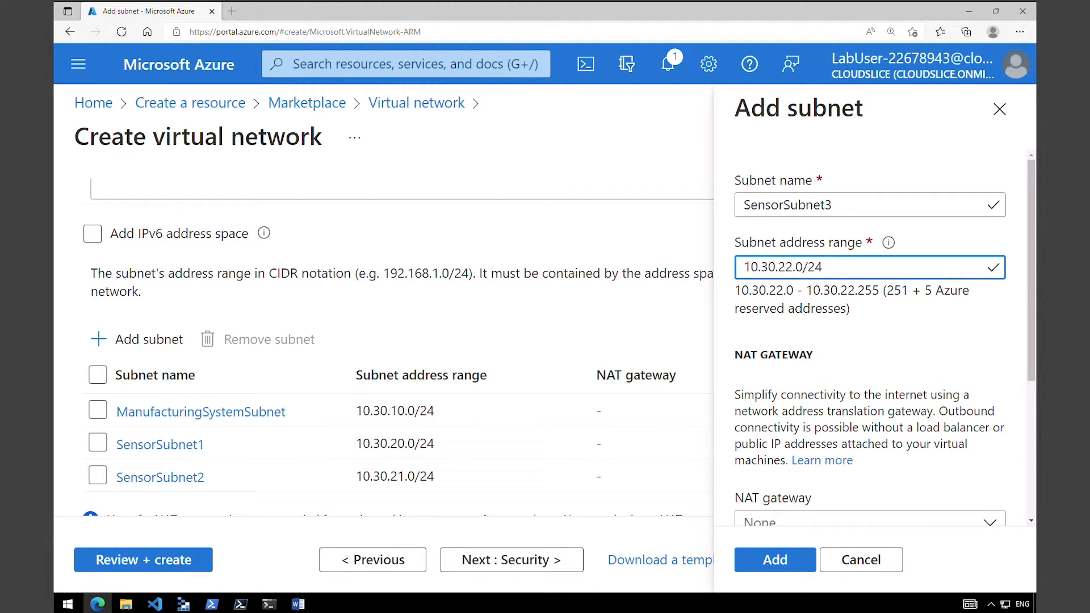
{"action": "left_click", "coordinate": [778, 560]}
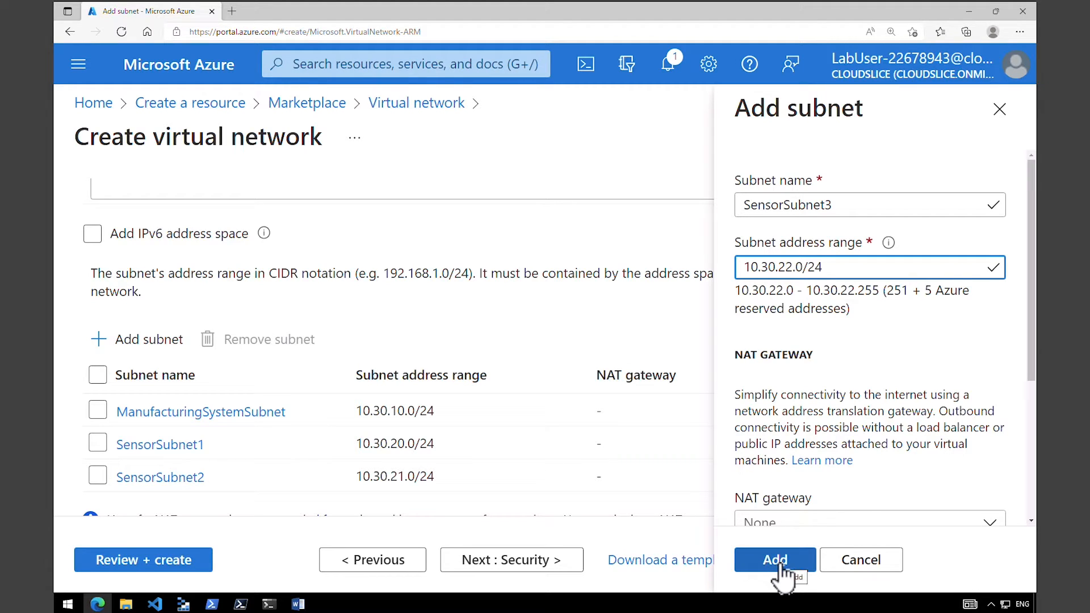
Review and create the ManufacturingVnet virtual network with its four configured subnets.
{"action": "left_click_drag", "start_coordinate": [345, 407], "coordinate": [561, 421]}
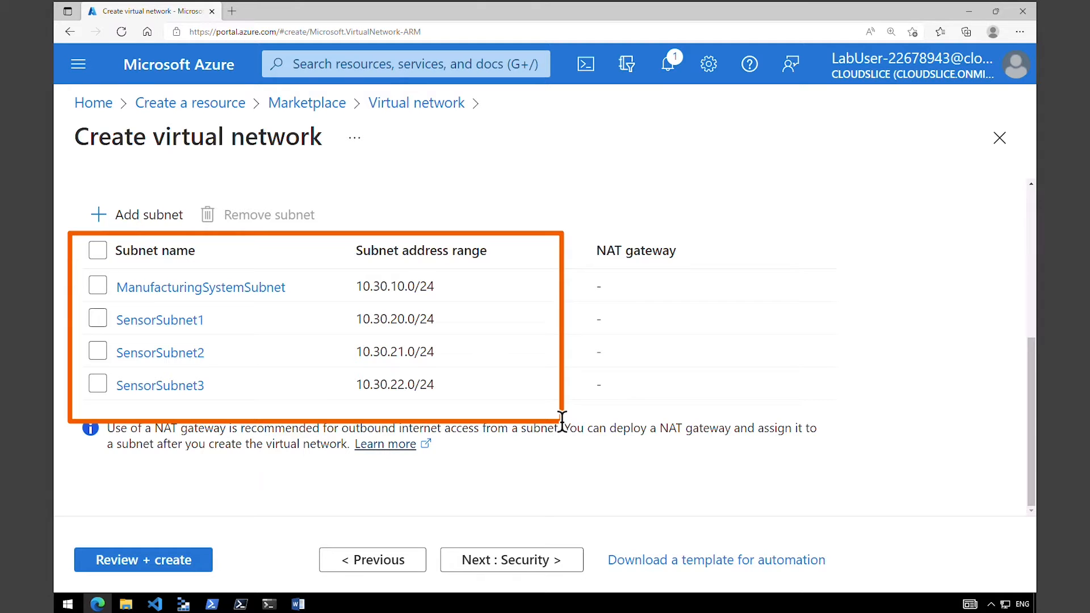
{"action": "left_click", "coordinate": [192, 562]}
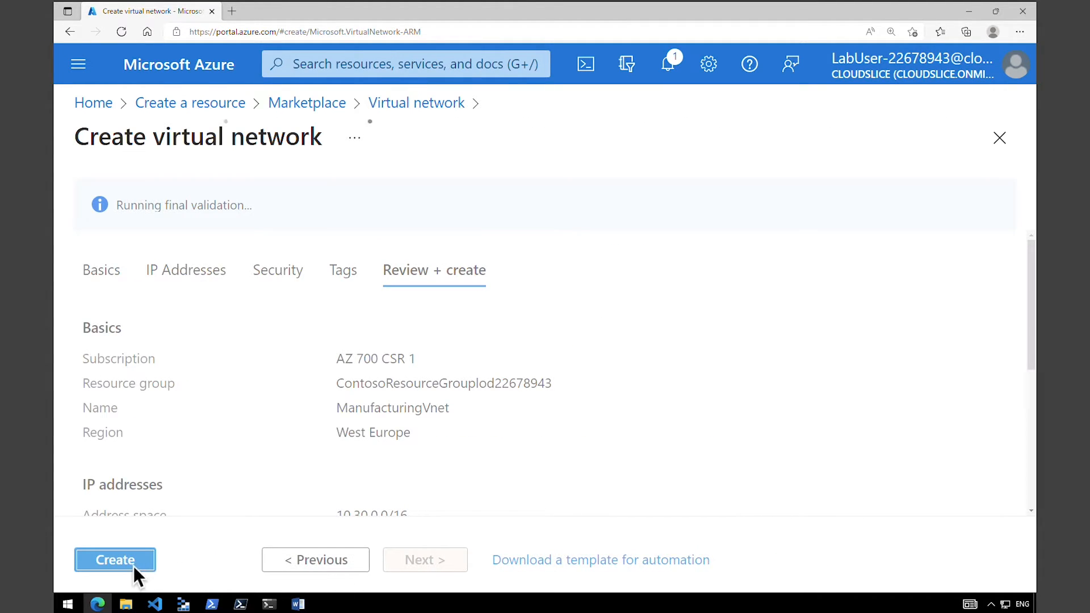
{"action": "left_click", "coordinate": [134, 565]}
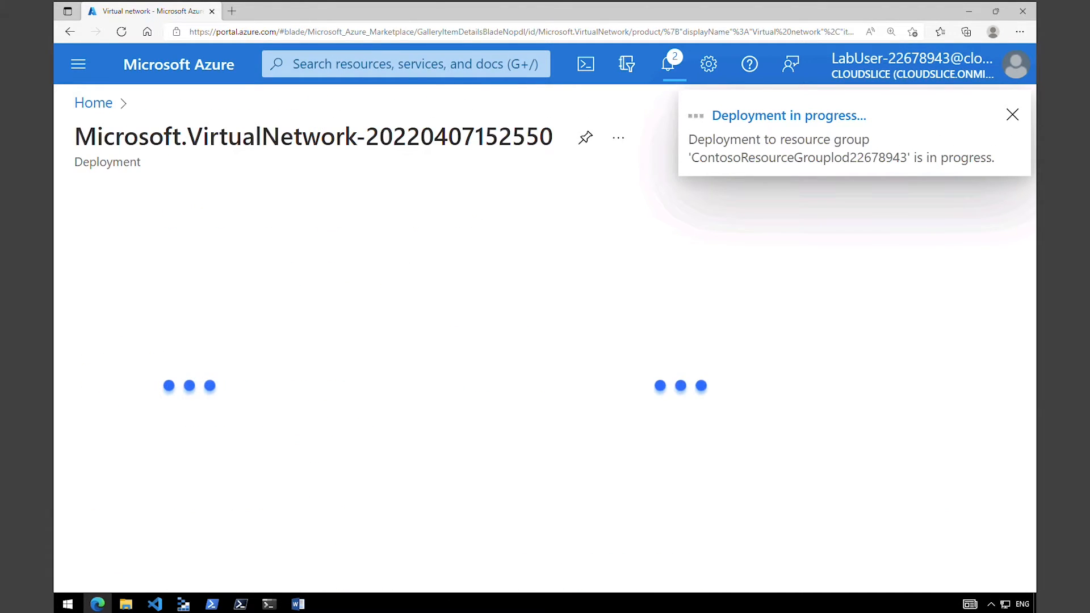
{"action": "mouse_move", "coordinate": [137, 522]}
{"action": "left_mouse_down"}
{"action": "mouse_move", "coordinate": [161, 549]}
{"action": "mouse_move", "coordinate": [233, 560]}
{"action": "mouse_move", "coordinate": [555, 570]}
{"action": "left_mouse_up"}
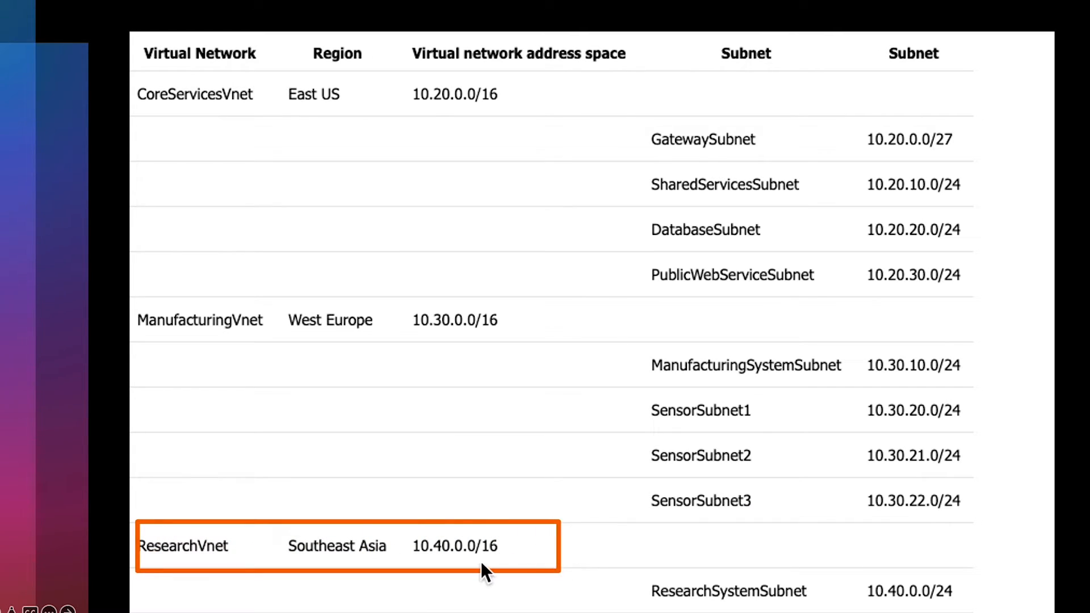
{"action": "left_click_drag", "start_coordinate": [618, 548], "coordinate": [975, 607]}
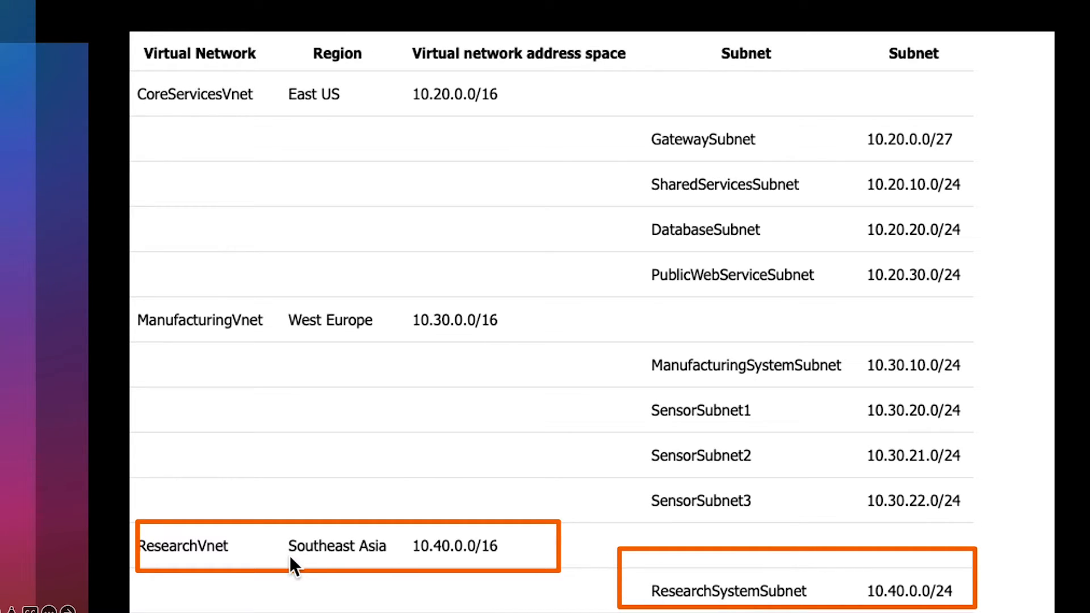
{"action": "key", "text": "Escape"}
{"action": "key", "text": "Escape"}
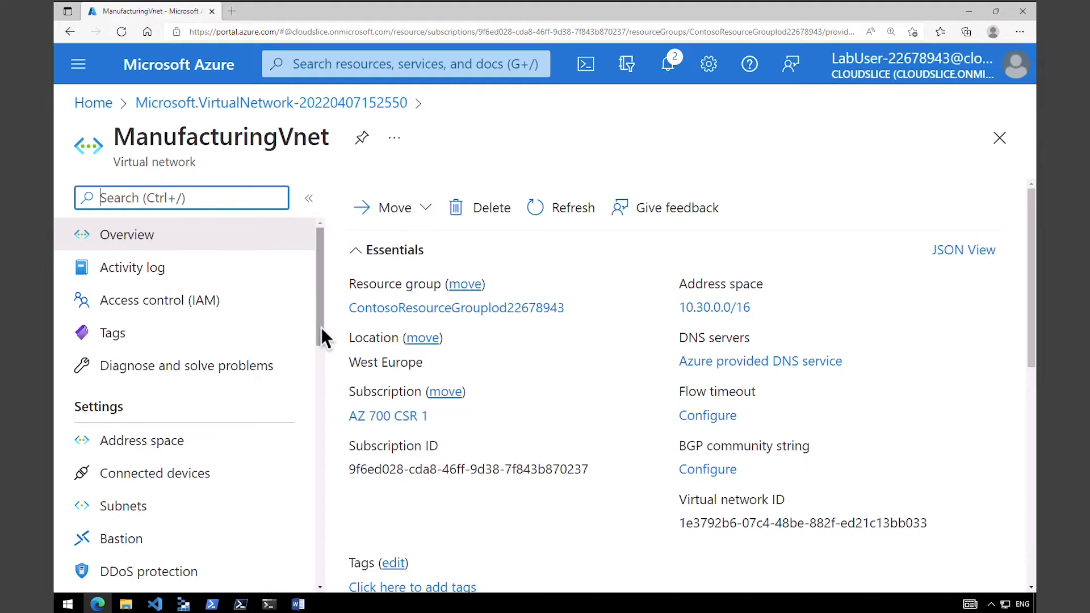
Check the list of subnets in the deployed ManufacturingVnet.
{"action": "left_click_drag", "start_coordinate": [322, 328], "coordinate": [322, 370]}
{"action": "left_click", "coordinate": [187, 383]}
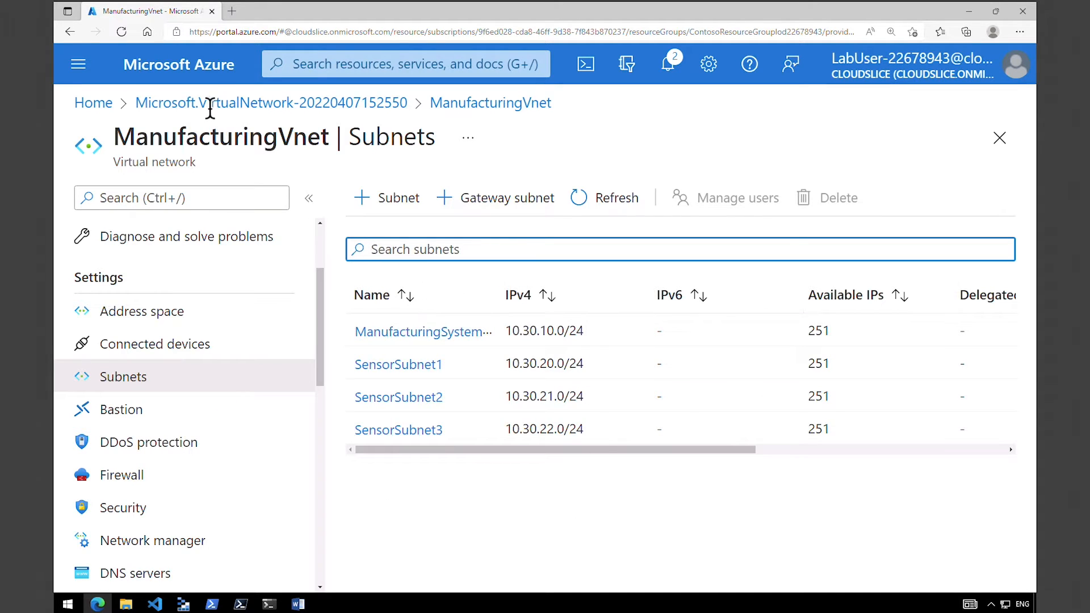
Start creating another virtual network from the Virtual networks service and assign it to the existing Contoso resource group.
{"action": "left_click", "coordinate": [95, 104]}
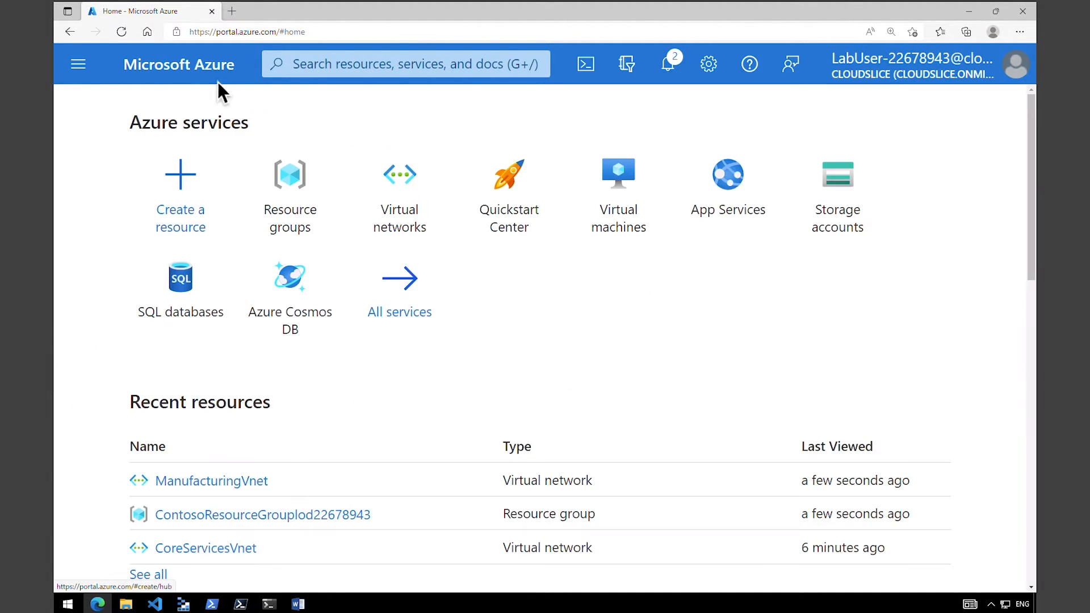
{"action": "left_click", "coordinate": [321, 64]}
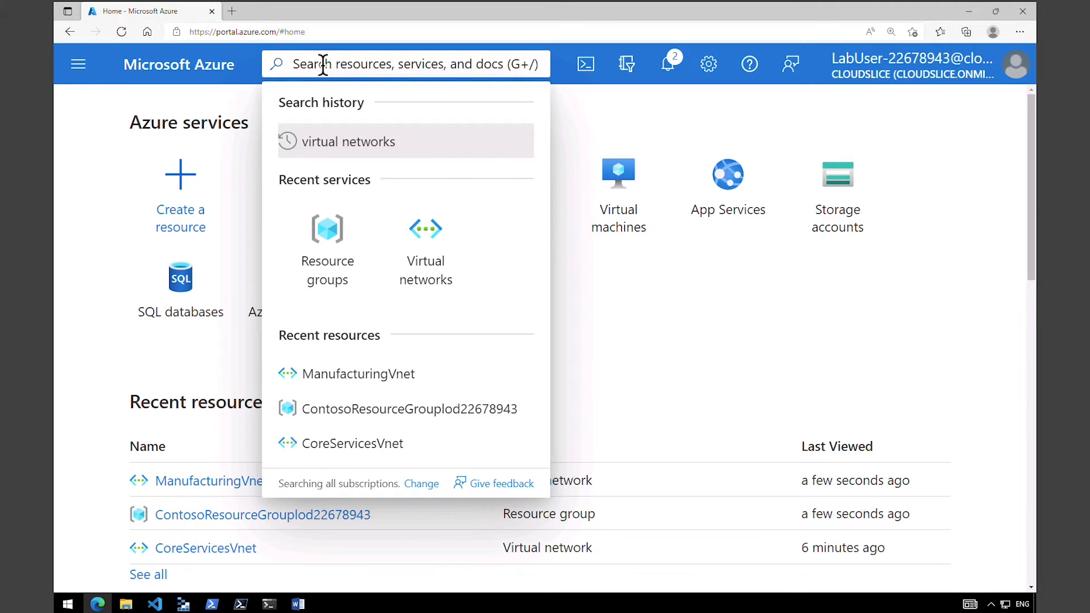
{"action": "left_click", "coordinate": [425, 235]}
{"action": "left_click", "coordinate": [130, 198]}
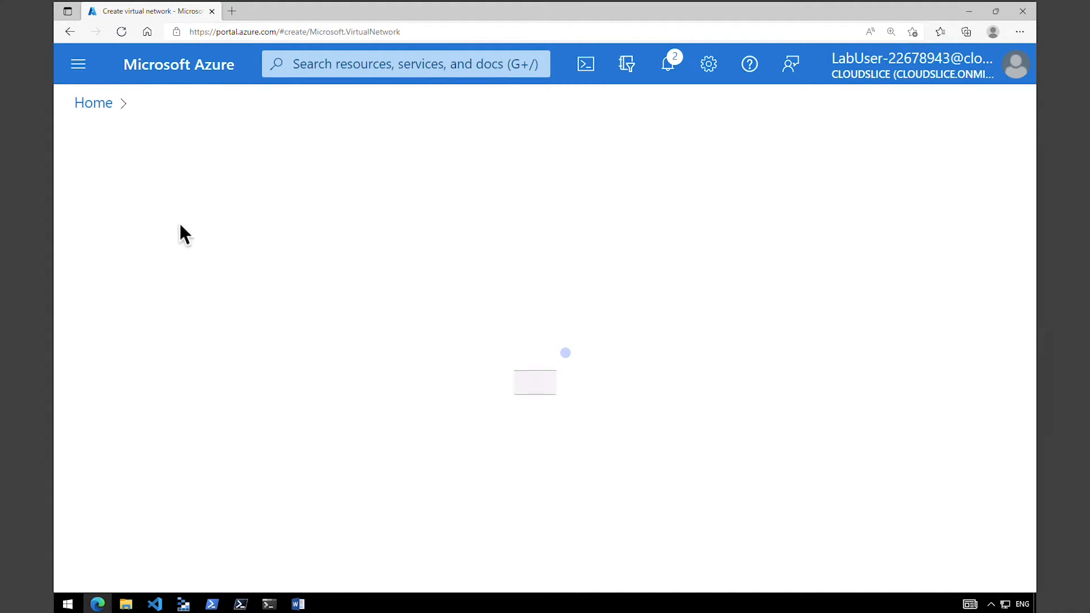
{"action": "left_click", "coordinate": [426, 424]}
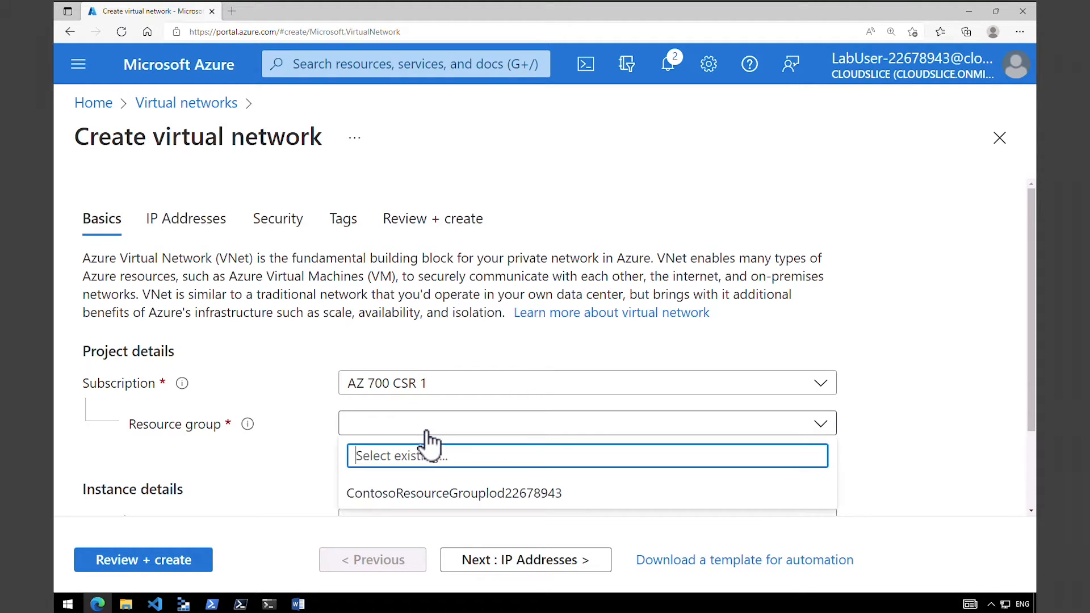
{"action": "left_click", "coordinate": [821, 426]}
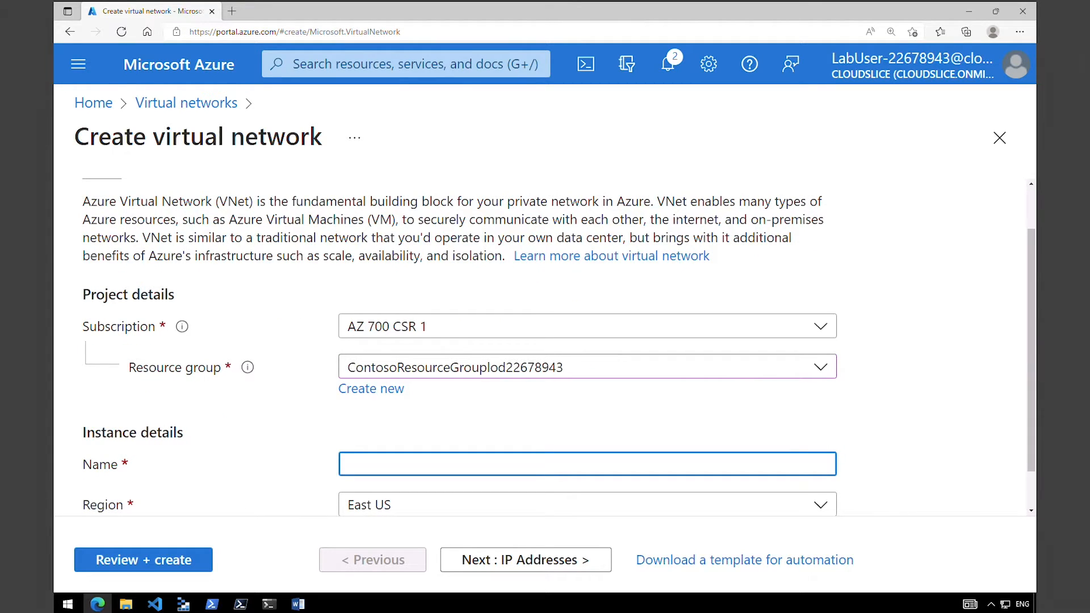
Name the virtual network ResearchVnet and set its region to Southeast Asia.
{"action": "type", "text": "ResearchVnet"}
{"action": "scroll", "coordinate": [435, 463], "scroll_direction": "down", "scroll_amount": 1}
{"action": "left_click", "coordinate": [435, 463]}
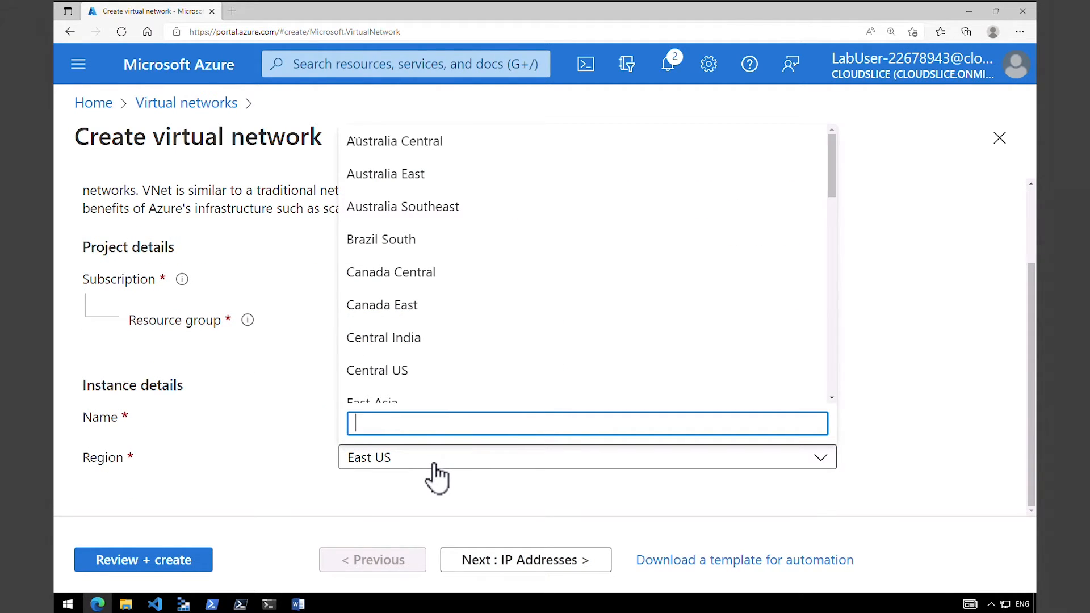
{"action": "type", "text": "south"}
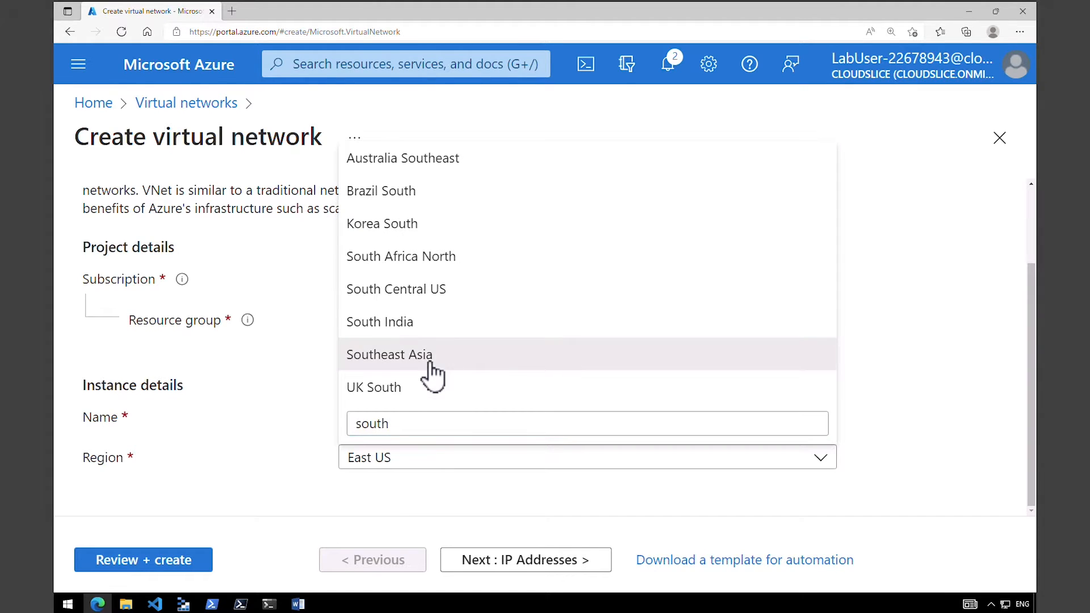
{"action": "left_click", "coordinate": [429, 355]}
Set the IPv4 address space of ResearchVnet to 10.40.0.0/16.
{"action": "left_click", "coordinate": [503, 563]}
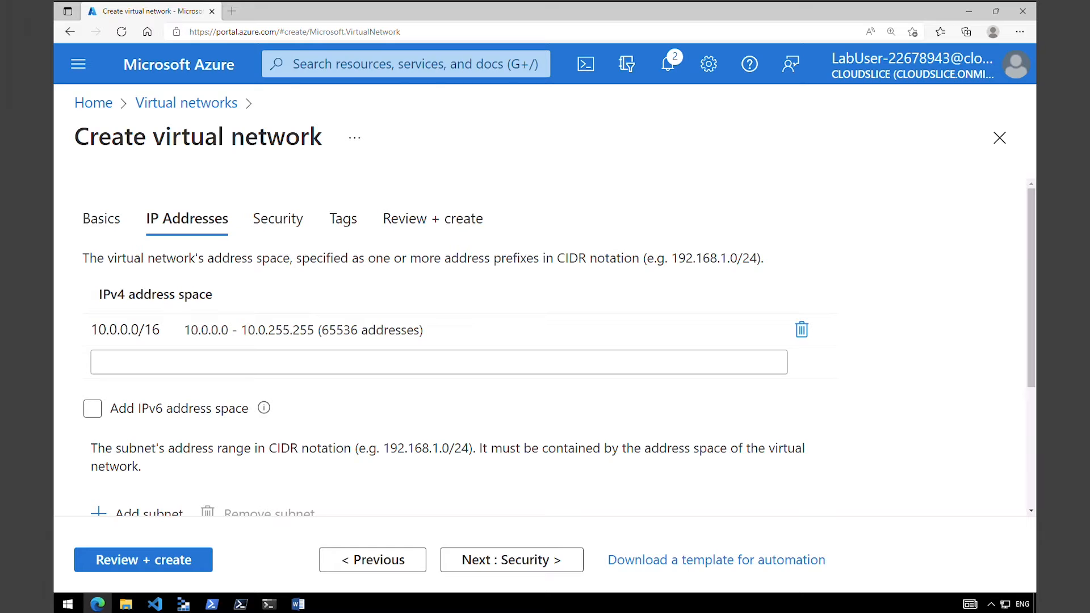
{"action": "left_click", "coordinate": [113, 328]}
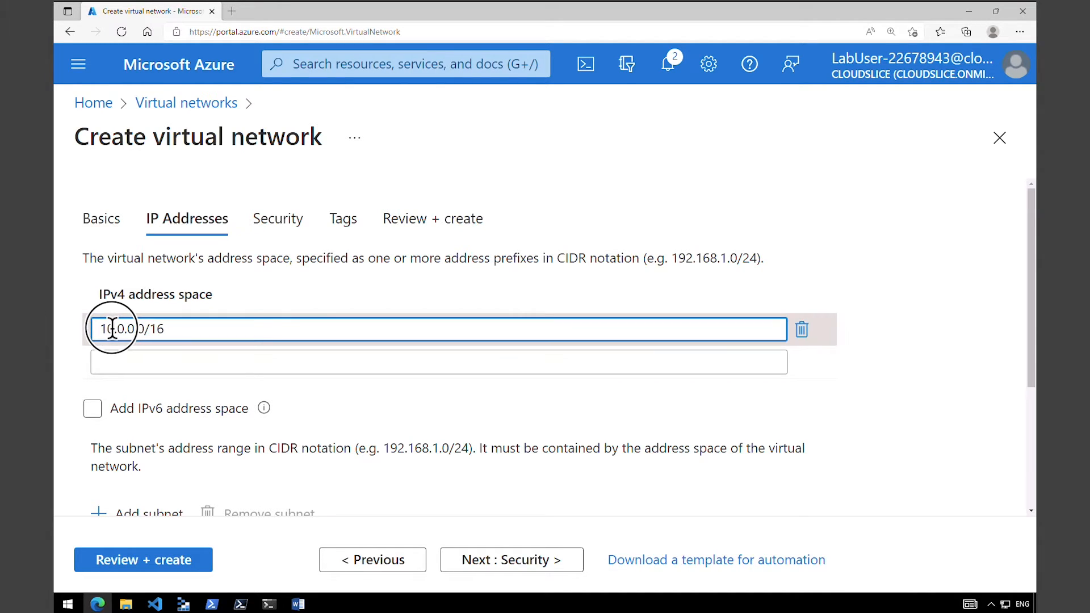
{"action": "left_click", "coordinate": [115, 328]}
{"action": "type", "text": "4"}
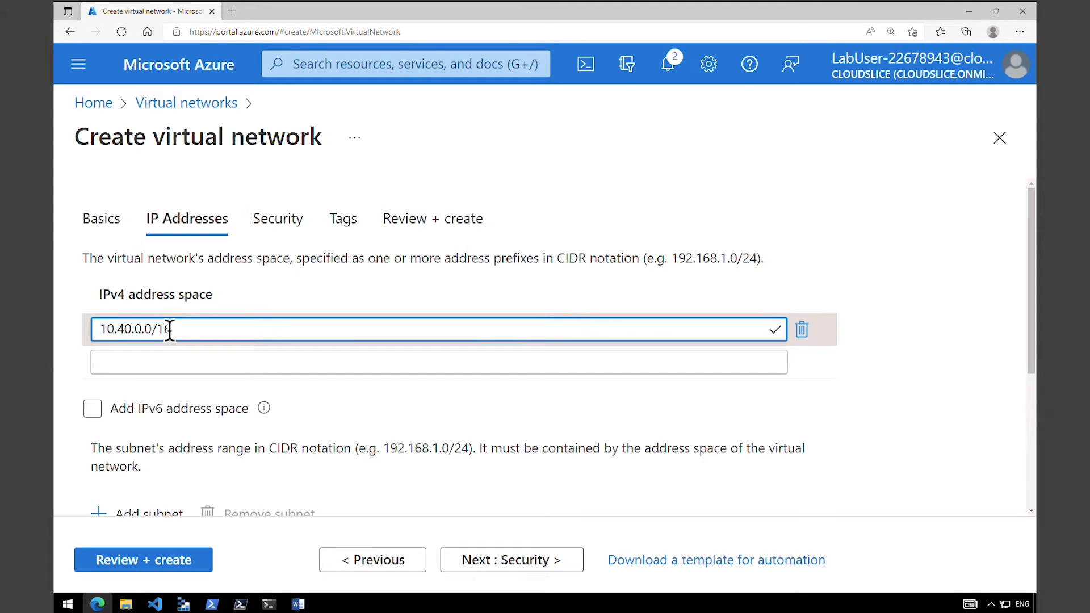
{"action": "left_click", "coordinate": [167, 411]}
Add a subnet named ResearchSystemSubnet with the address range 10.40.0.0/24.
{"action": "left_click_drag", "start_coordinate": [1034, 349], "coordinate": [1036, 441]}
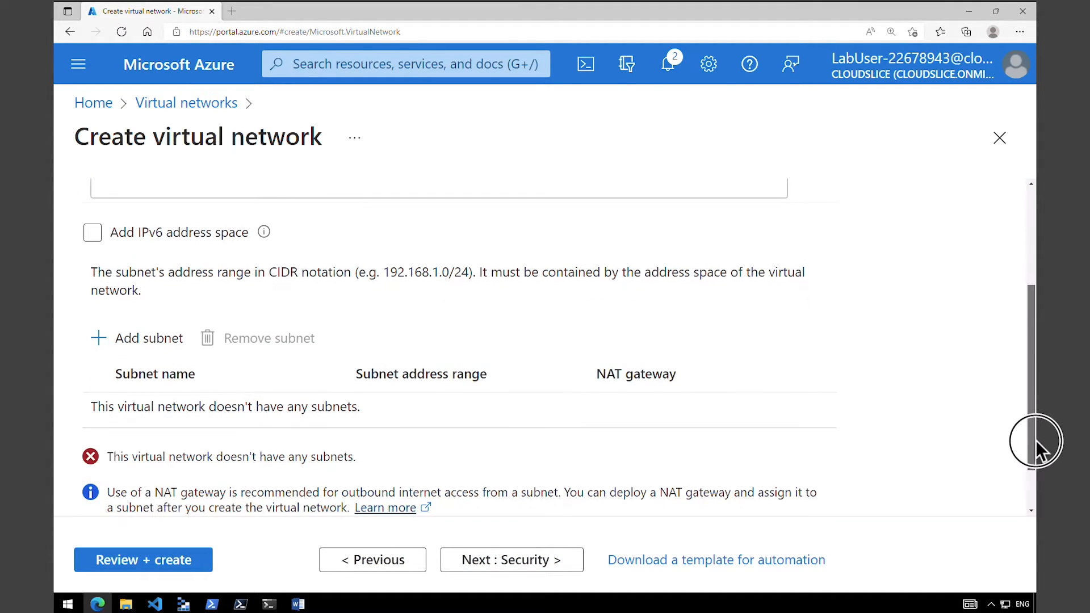
{"action": "left_click", "coordinate": [161, 345]}
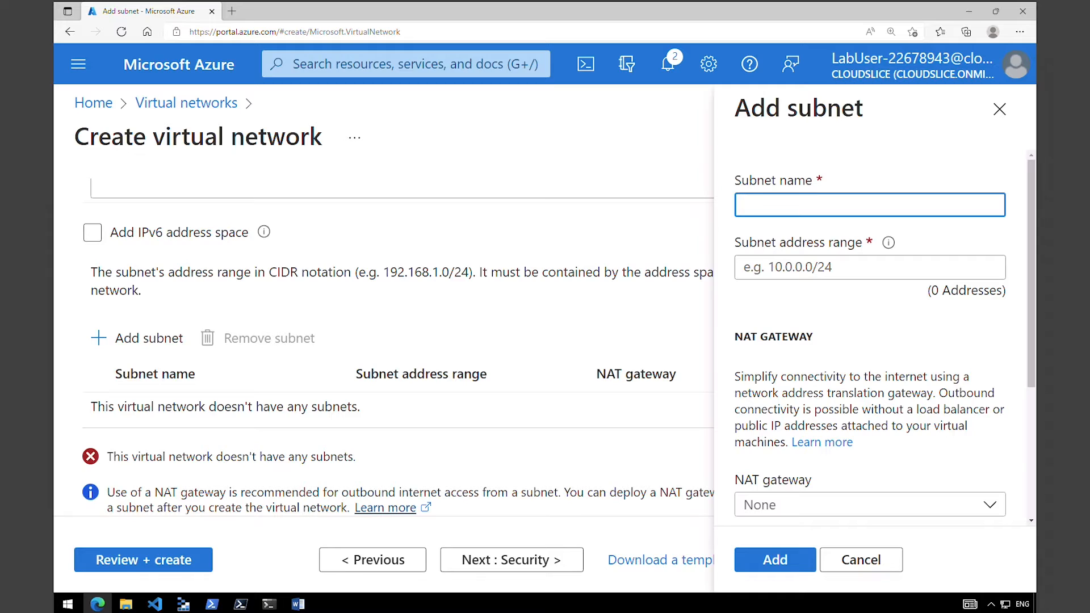
{"action": "type", "text": "ResearchSystemSubnet"}
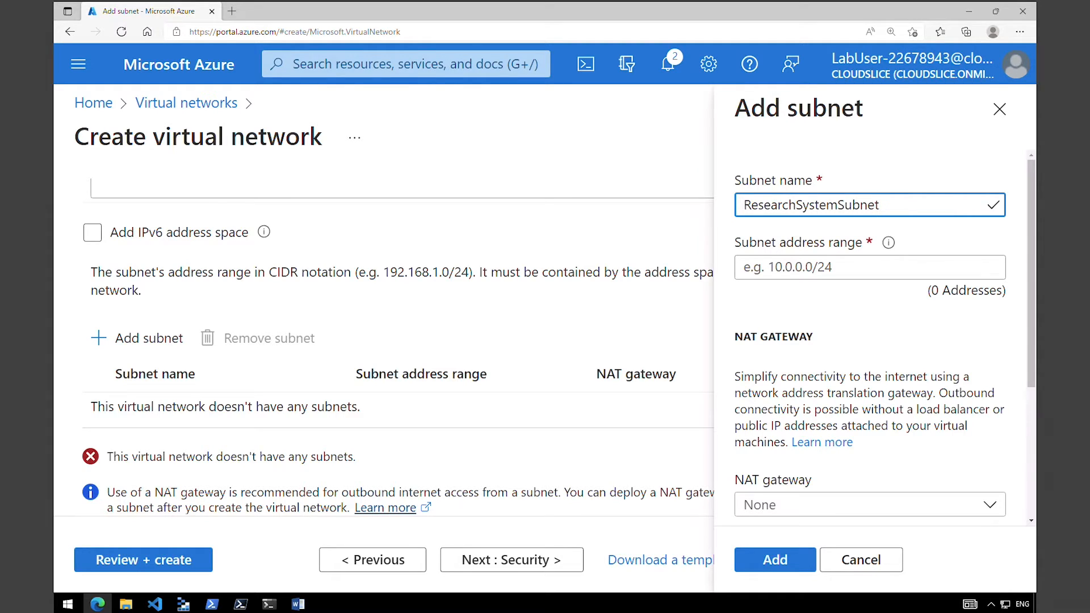
{"action": "left_click", "coordinate": [820, 267]}
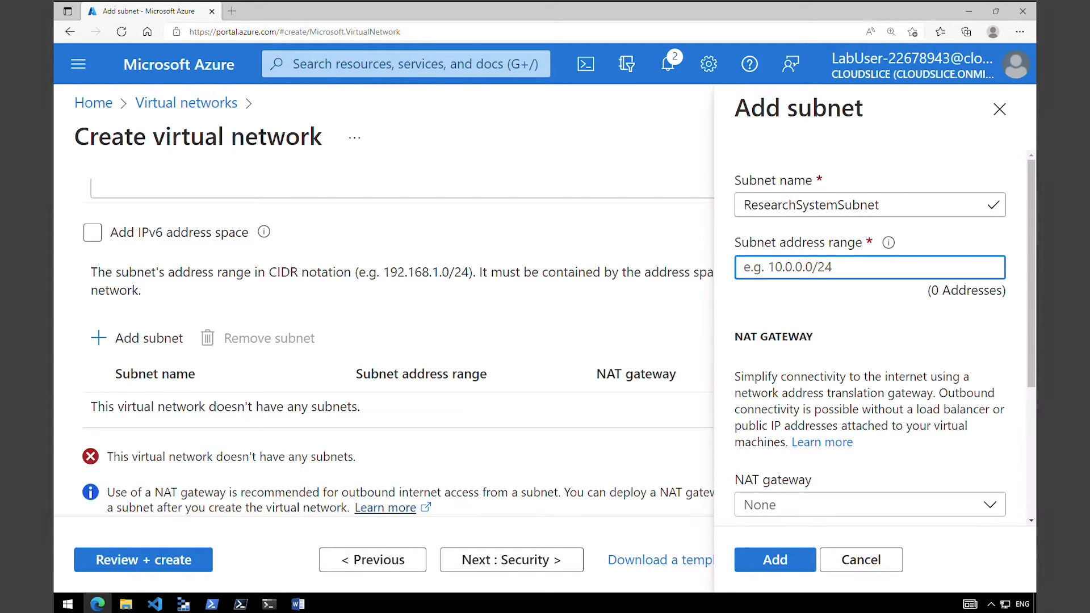
{"action": "type", "text": "10.40.0.0/24"}
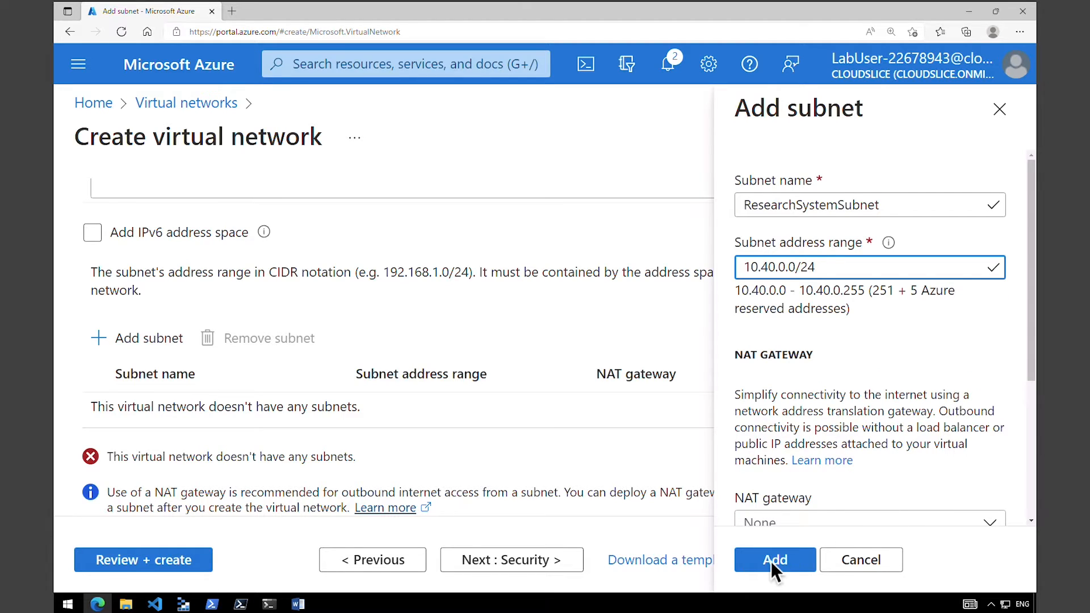
{"action": "left_click", "coordinate": [774, 567]}
Review and create the ResearchVnet virtual network.
{"action": "left_click", "coordinate": [191, 562]}
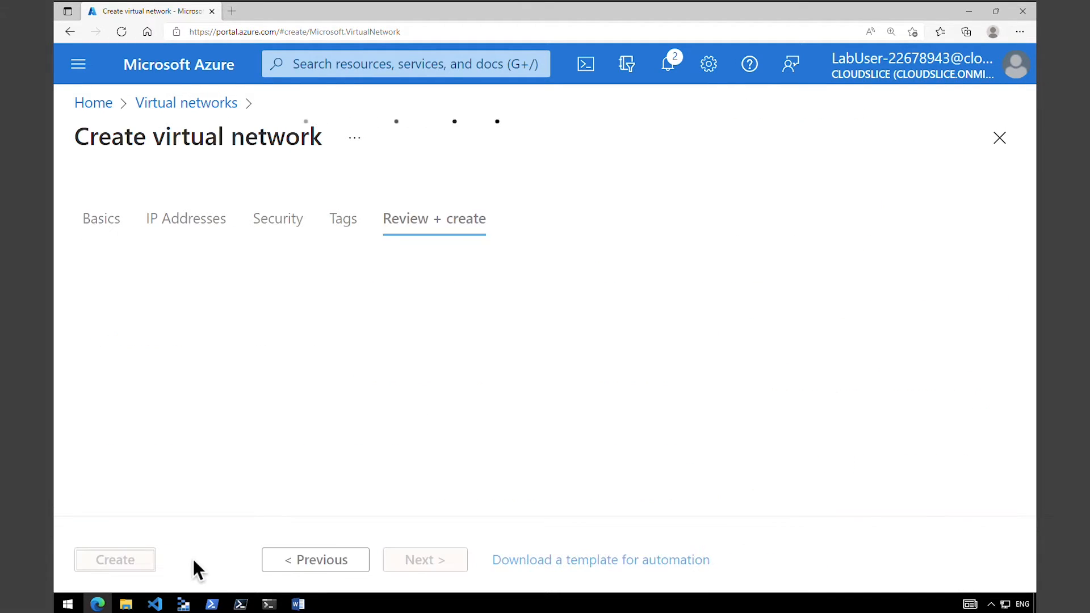
{"action": "left_click", "coordinate": [120, 562]}
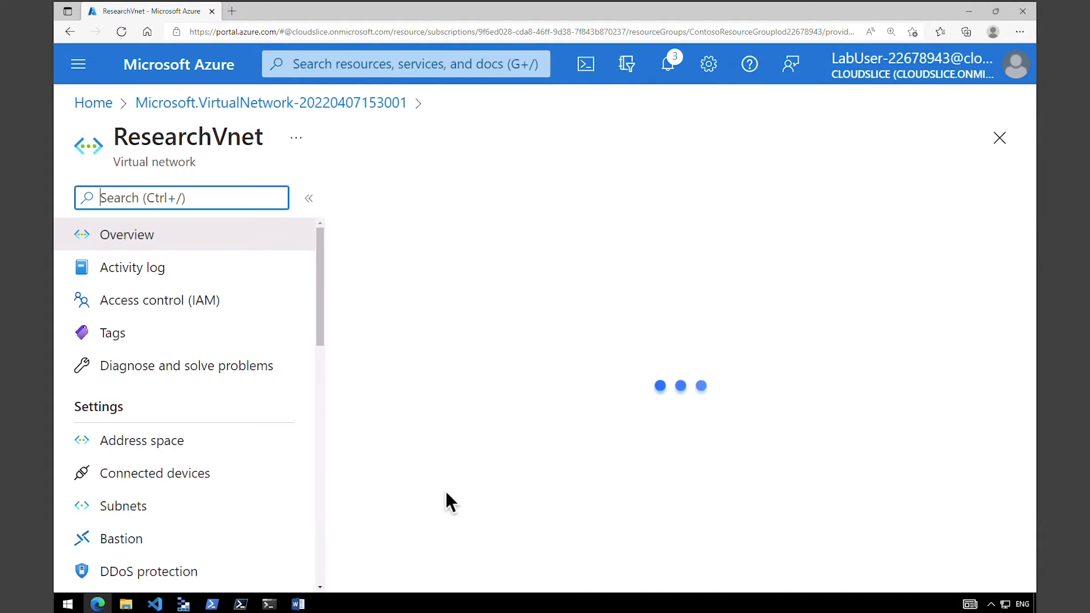
Check the address space and the subnet list of the deployed ResearchVnet.
{"action": "left_click", "coordinate": [149, 443]}
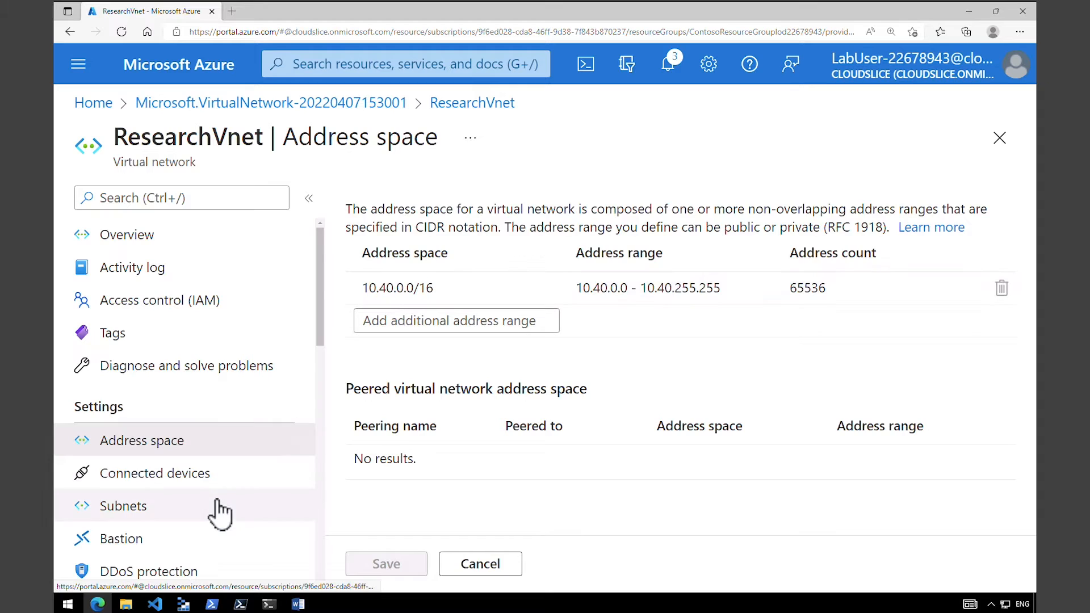
{"action": "left_click", "coordinate": [203, 514]}
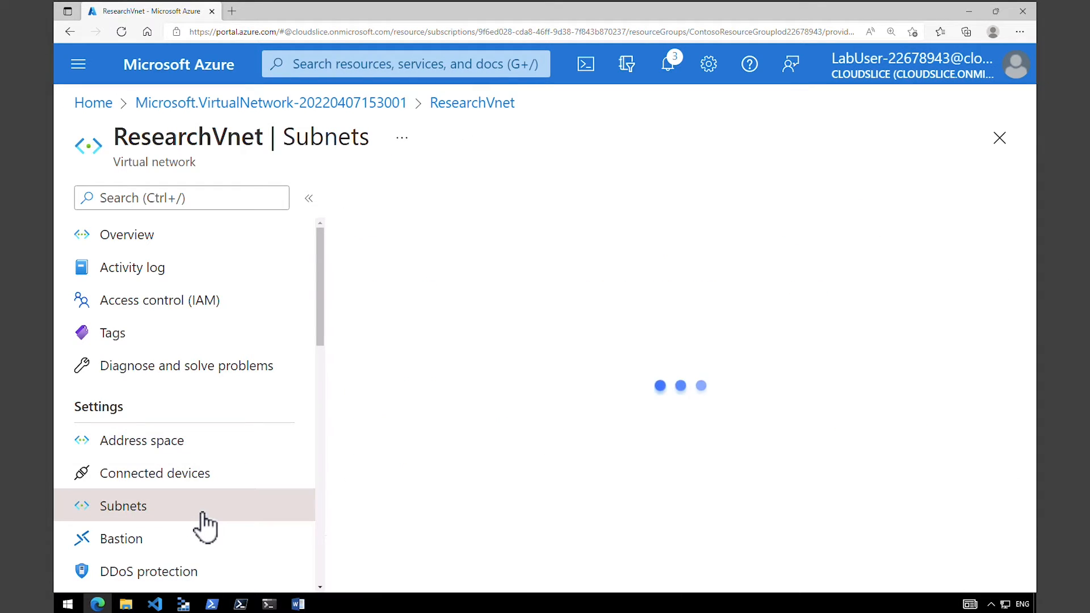
{"action": "left_click_drag", "start_coordinate": [397, 349], "coordinate": [340, 358]}
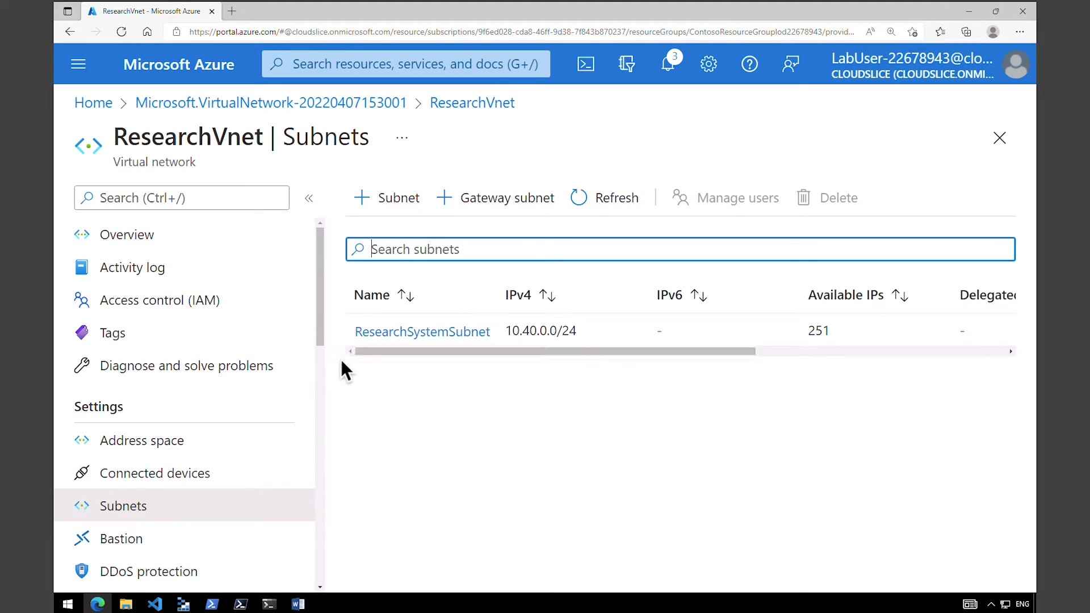
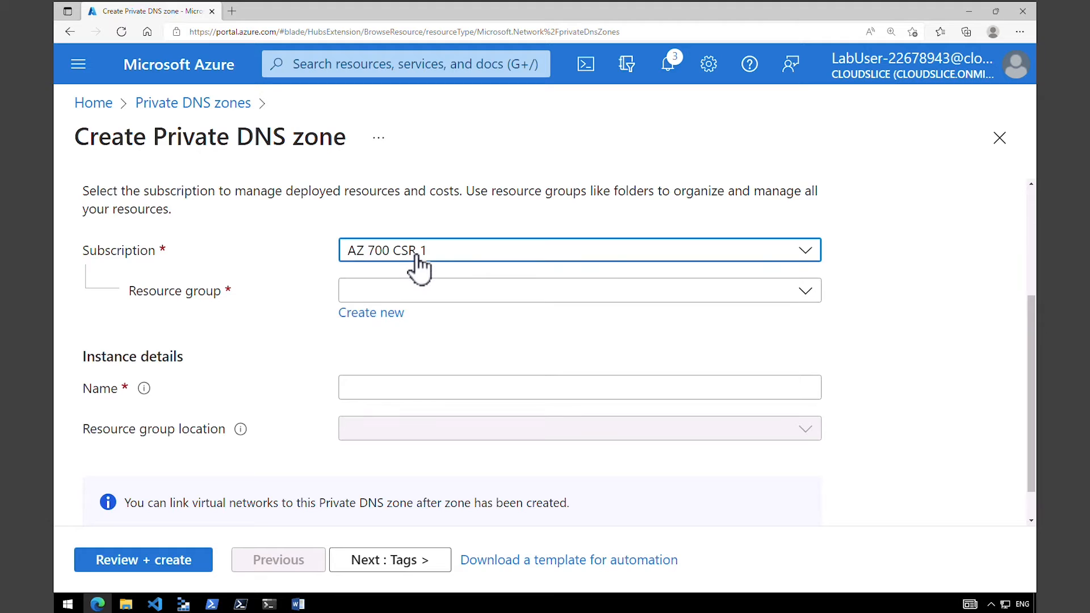
Create a private DNS zone named Contoso.com in the existing Contoso resource group.
{"action": "left_click", "coordinate": [425, 294]}
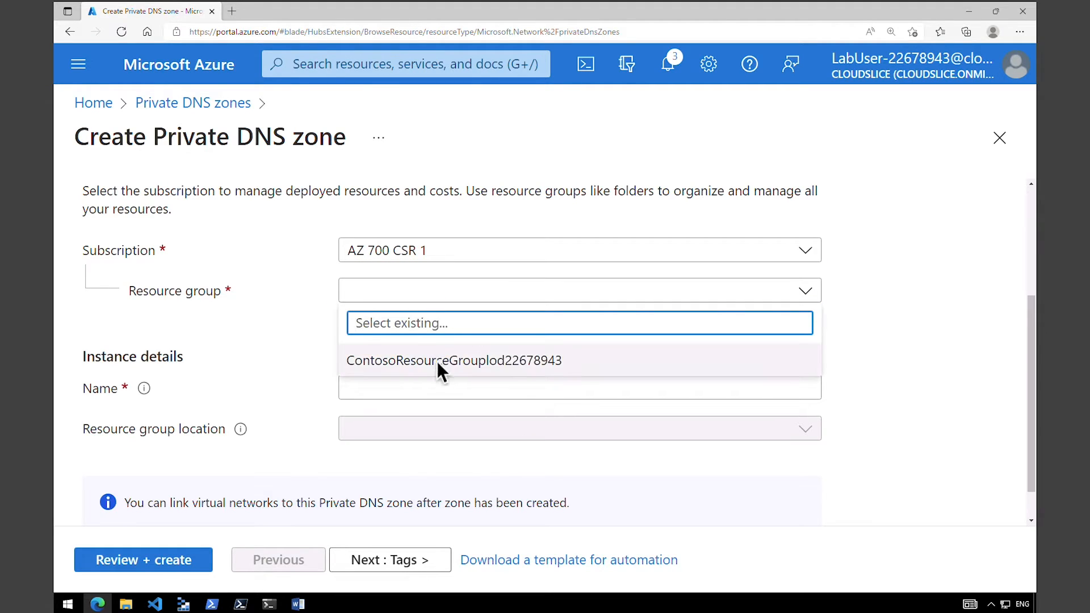
{"action": "left_click", "coordinate": [439, 371]}
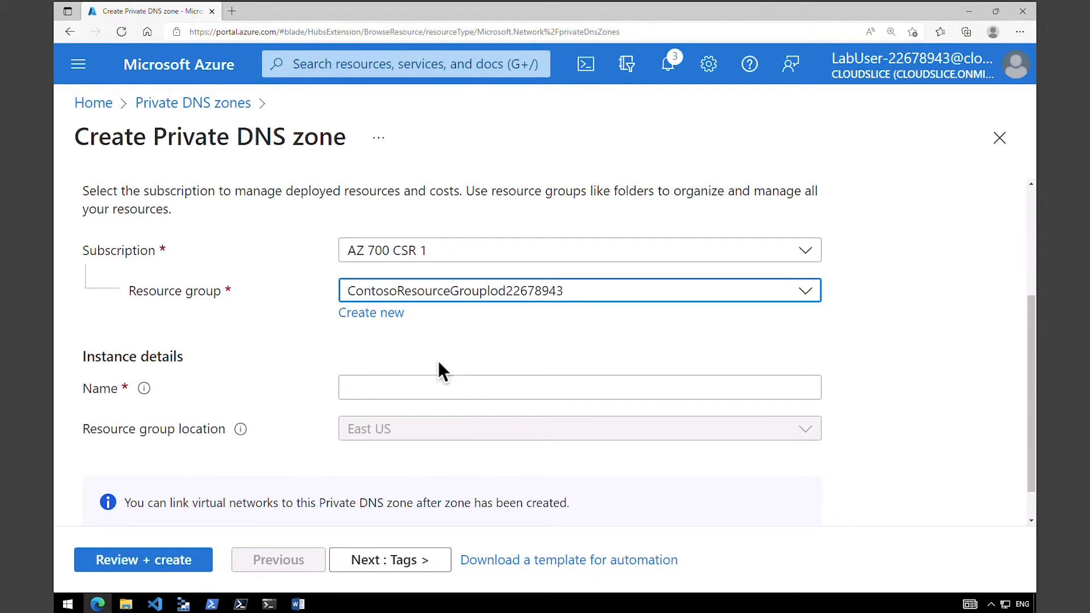
{"action": "left_click", "coordinate": [443, 386]}
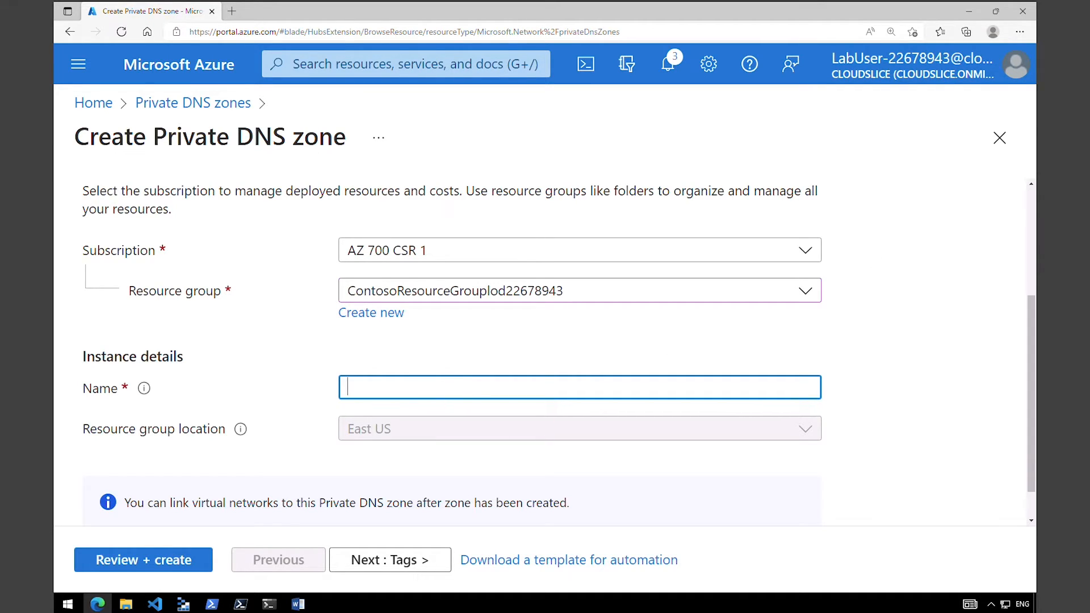
{"action": "type", "text": "Contoso.com"}
{"action": "left_click", "coordinate": [150, 566]}
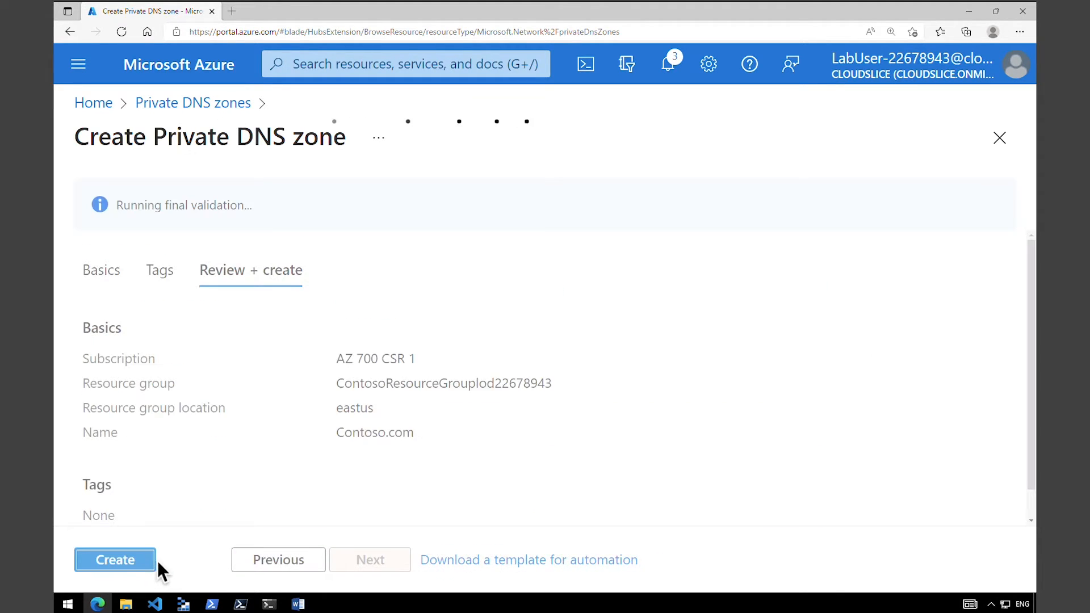
{"action": "left_click", "coordinate": [148, 562]}
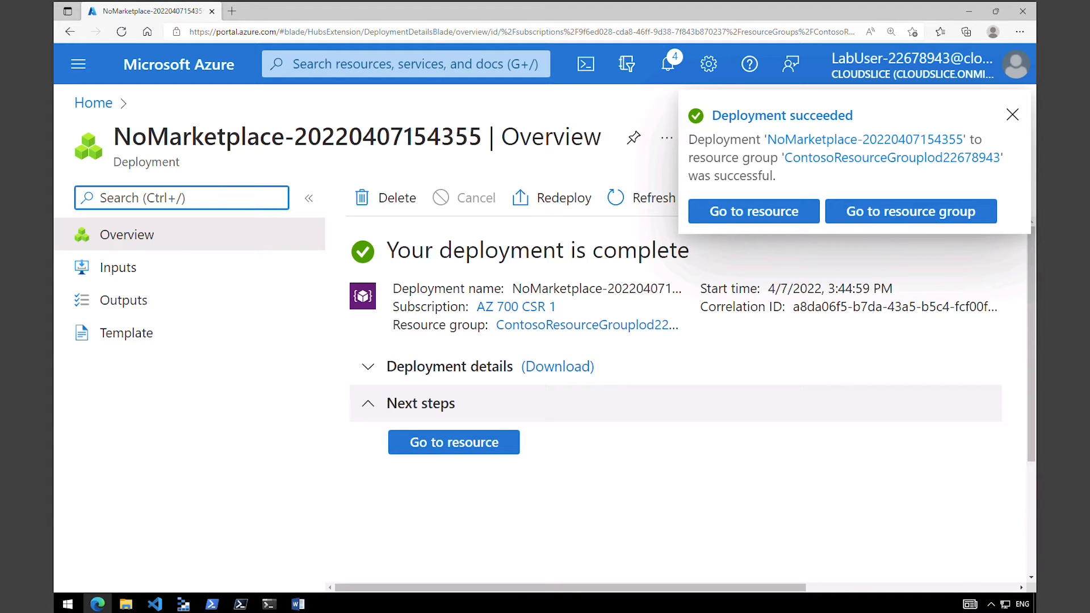
Open the deployed Contoso.com zone and check its name and resource type in the overview.
{"action": "left_click", "coordinate": [719, 213]}
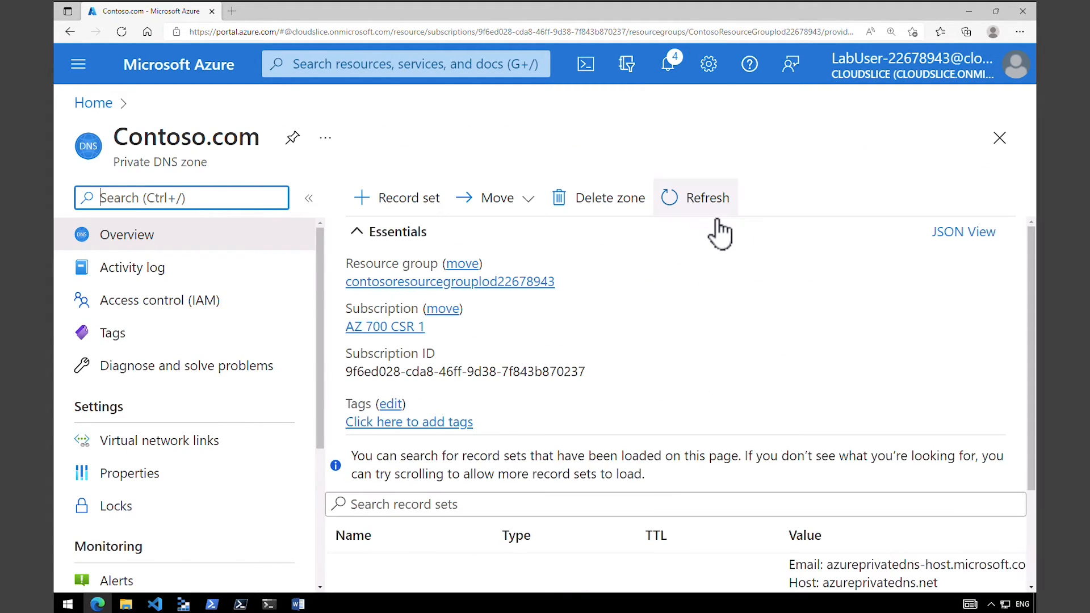
{"action": "left_click", "coordinate": [650, 325]}
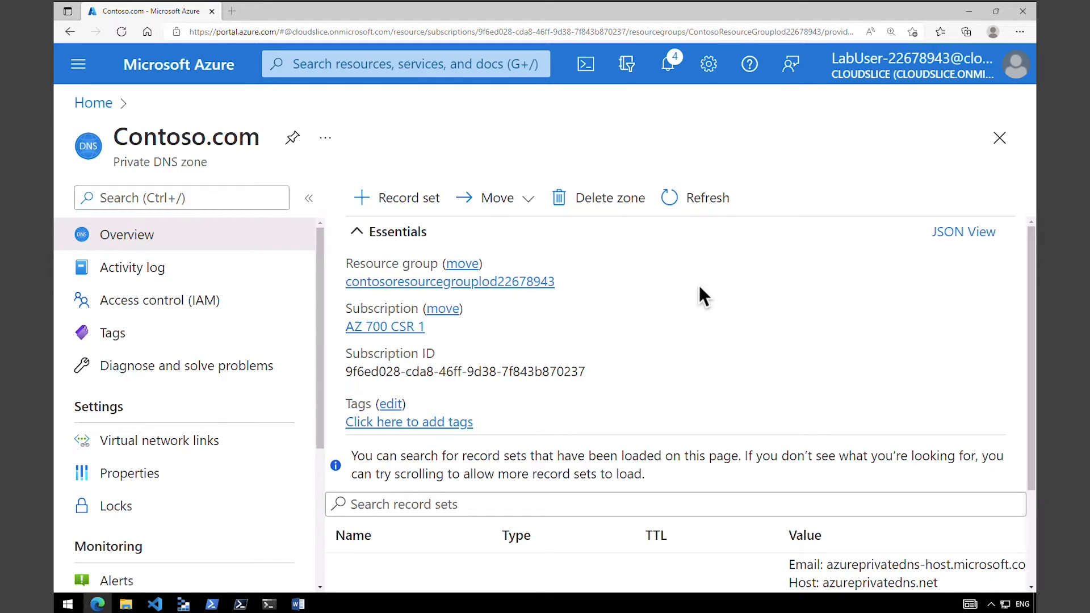
{"action": "left_click_drag", "start_coordinate": [129, 136], "coordinate": [247, 142]}
{"action": "left_click_drag", "start_coordinate": [134, 163], "coordinate": [194, 164]}
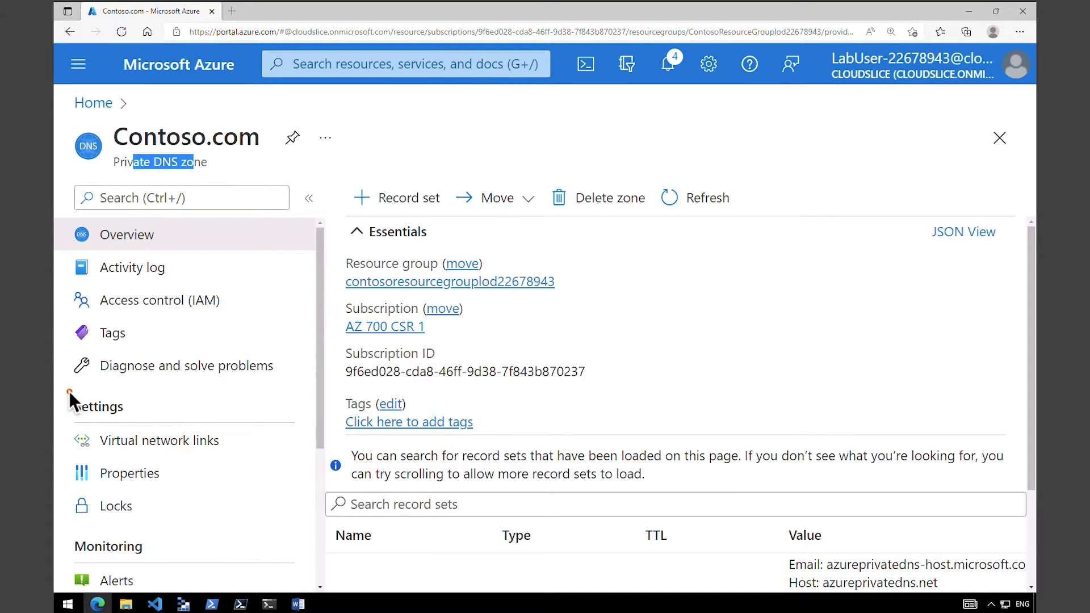
Start a virtual network link in the Contoso.com zone for CoreServicesVnet with auto registration enabled.
{"action": "left_click_drag", "start_coordinate": [260, 386], "coordinate": [256, 386]}
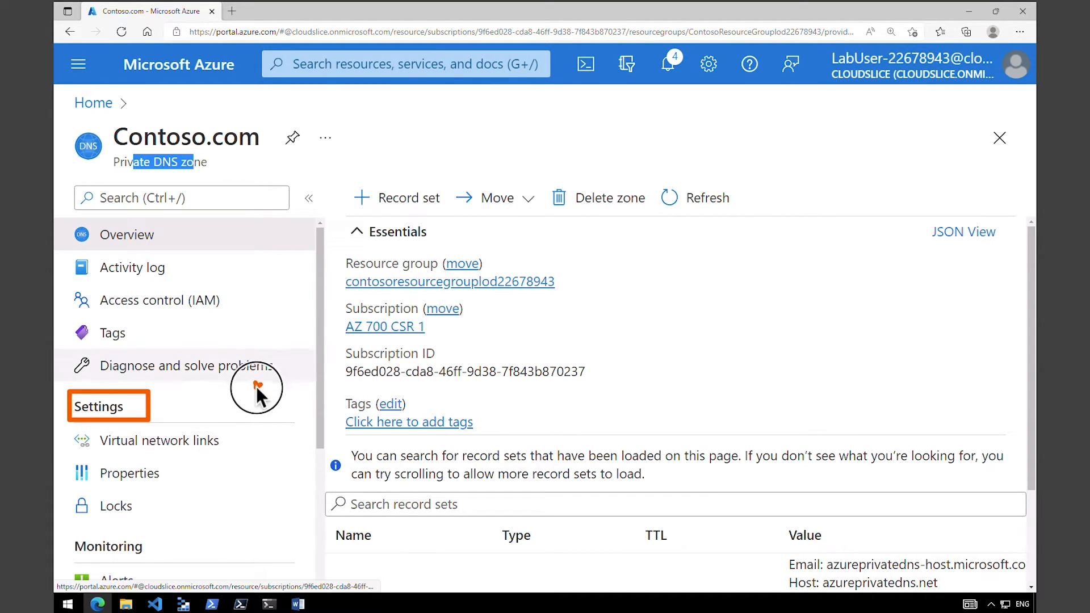
{"action": "left_click_drag", "start_coordinate": [209, 433], "coordinate": [192, 432]}
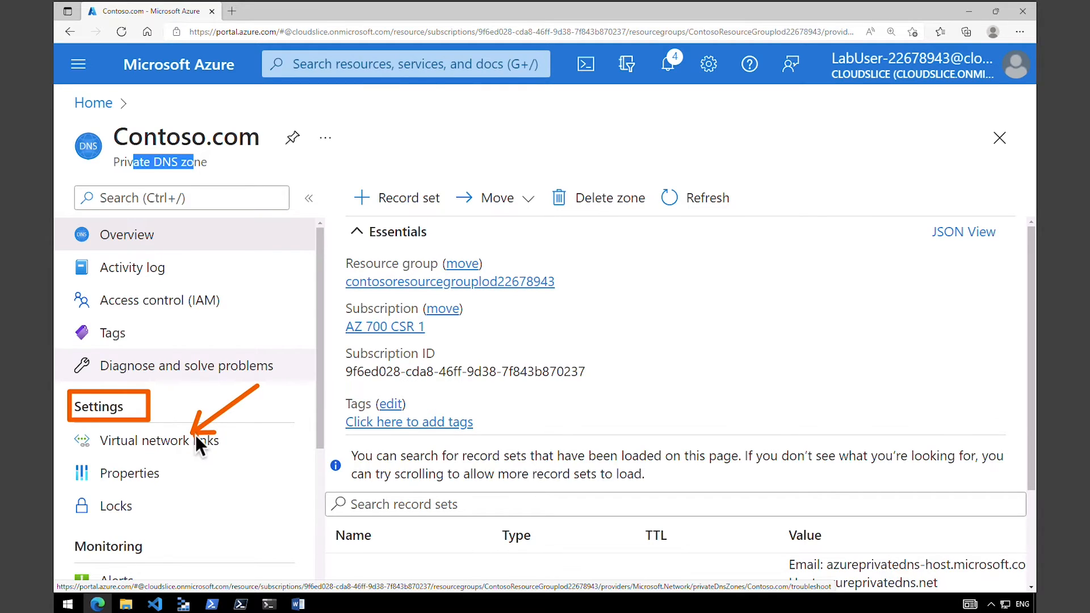
{"action": "left_click", "coordinate": [199, 449]}
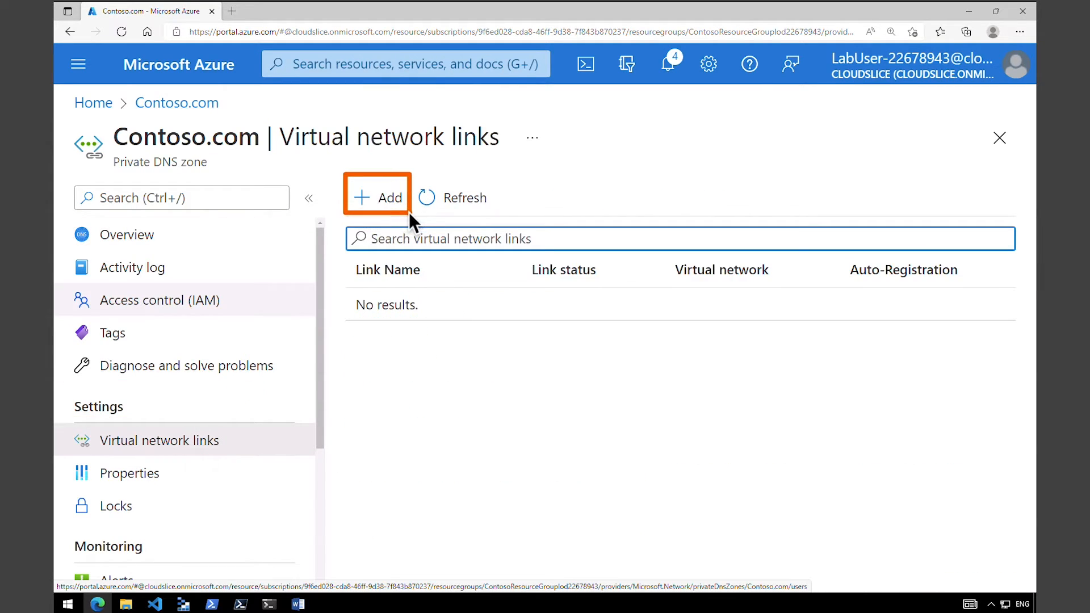
{"action": "left_click", "coordinate": [396, 211]}
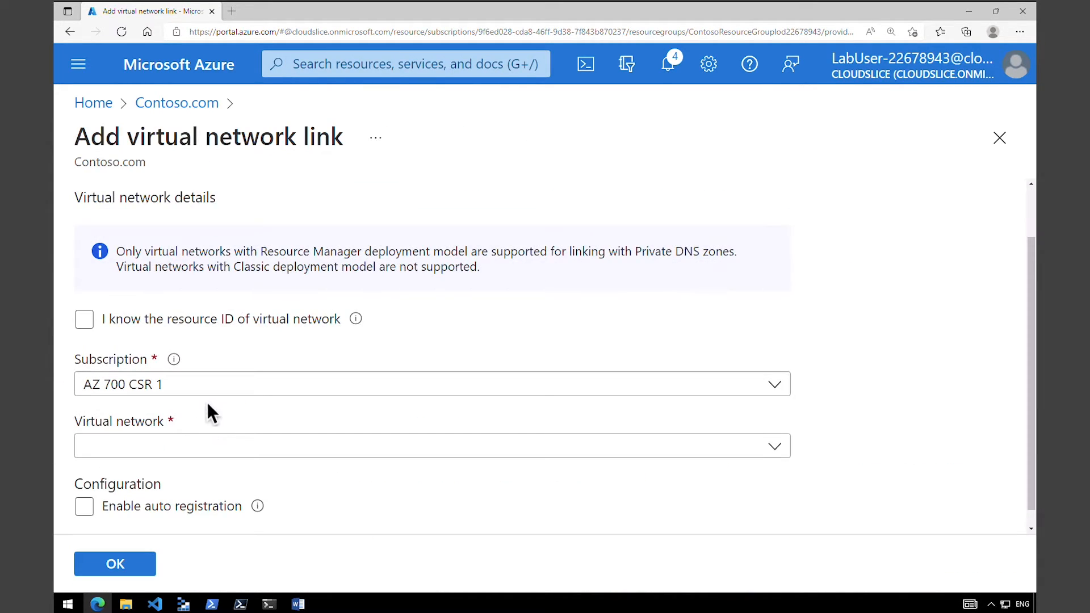
{"action": "left_click", "coordinate": [202, 445]}
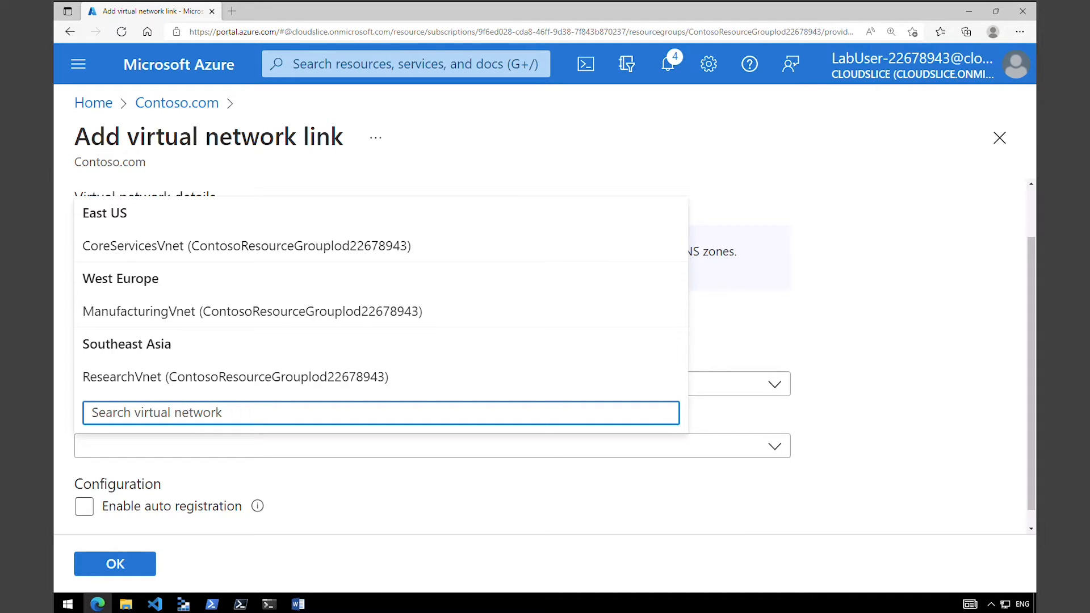
{"action": "left_click", "coordinate": [173, 247]}
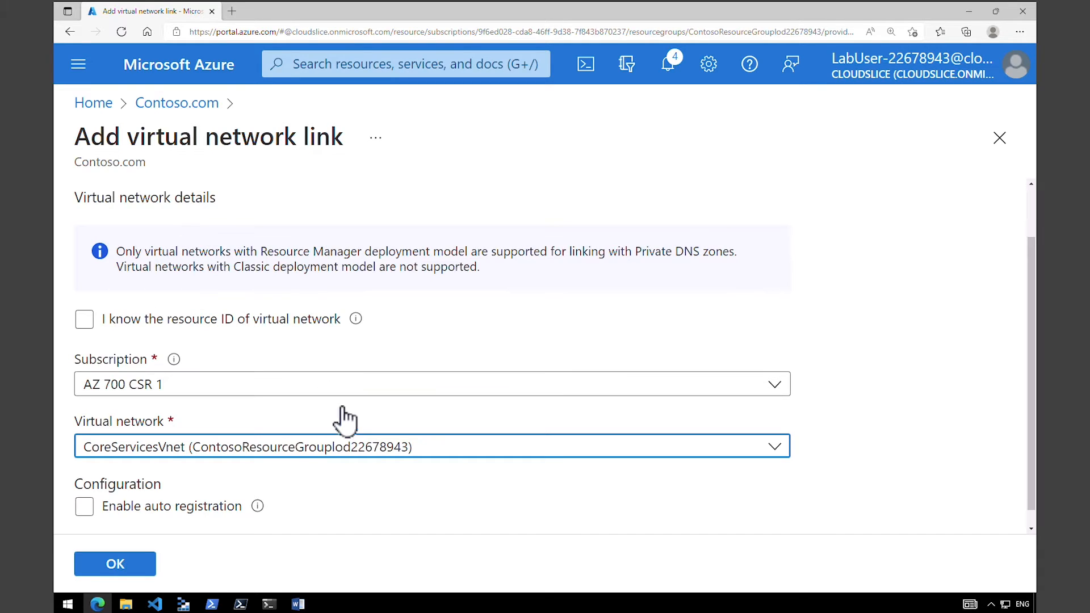
{"action": "left_click", "coordinate": [85, 507]}
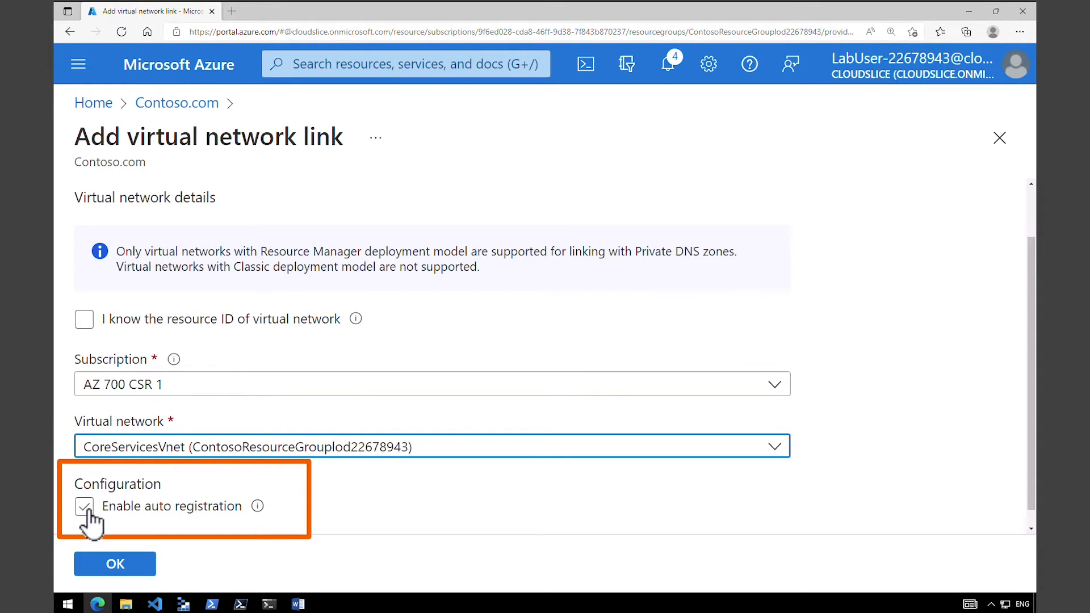
{"action": "left_click", "coordinate": [86, 508]}
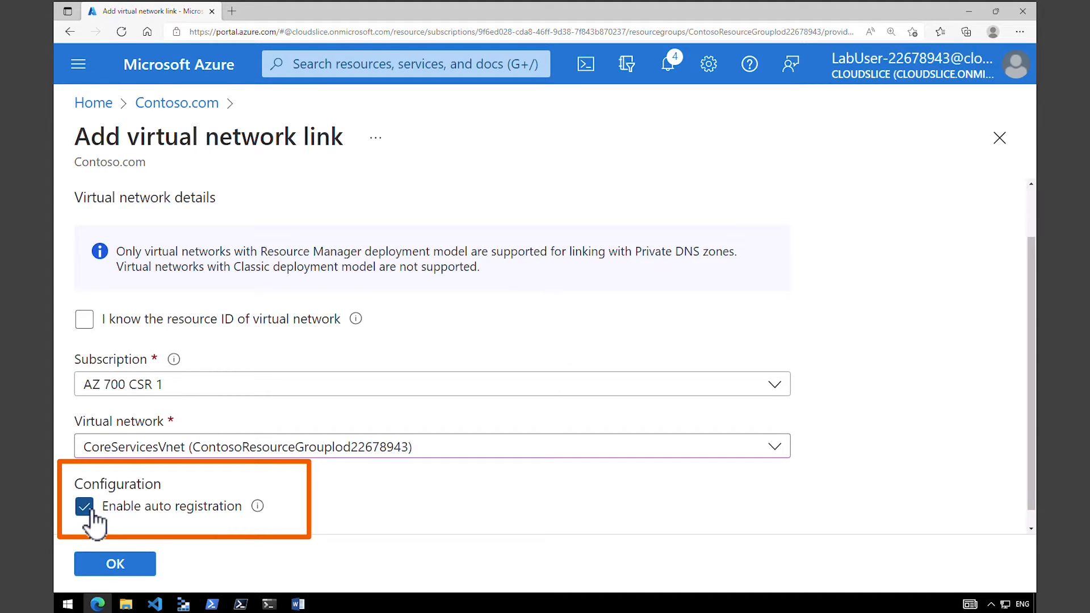
Name the link CoreServicesVnetLink and create it.
{"action": "left_click", "coordinate": [114, 565]}
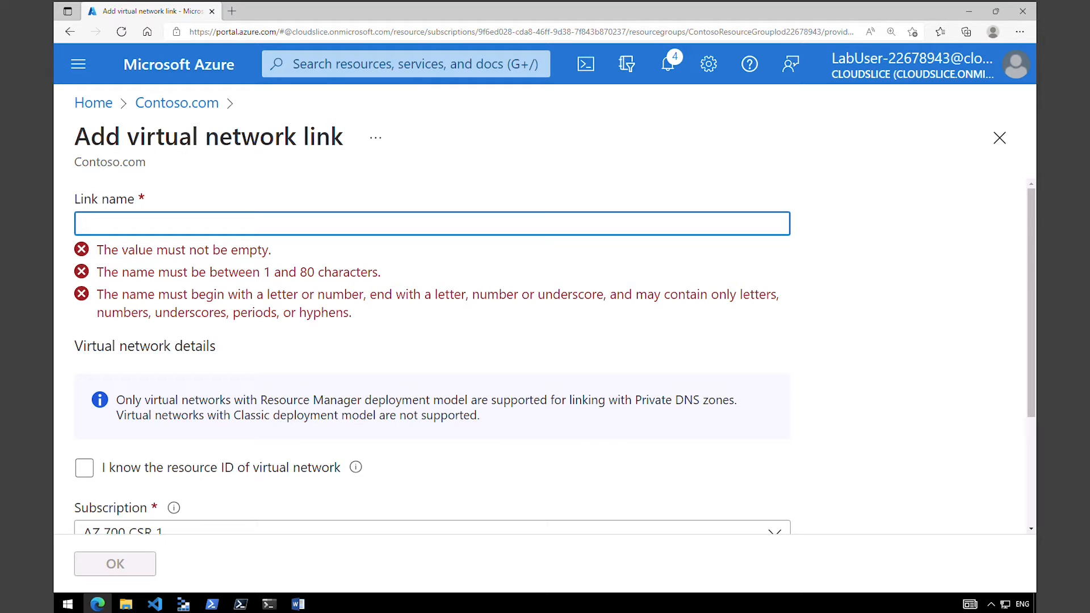
{"action": "type", "text": "CoreServicesVnetLink"}
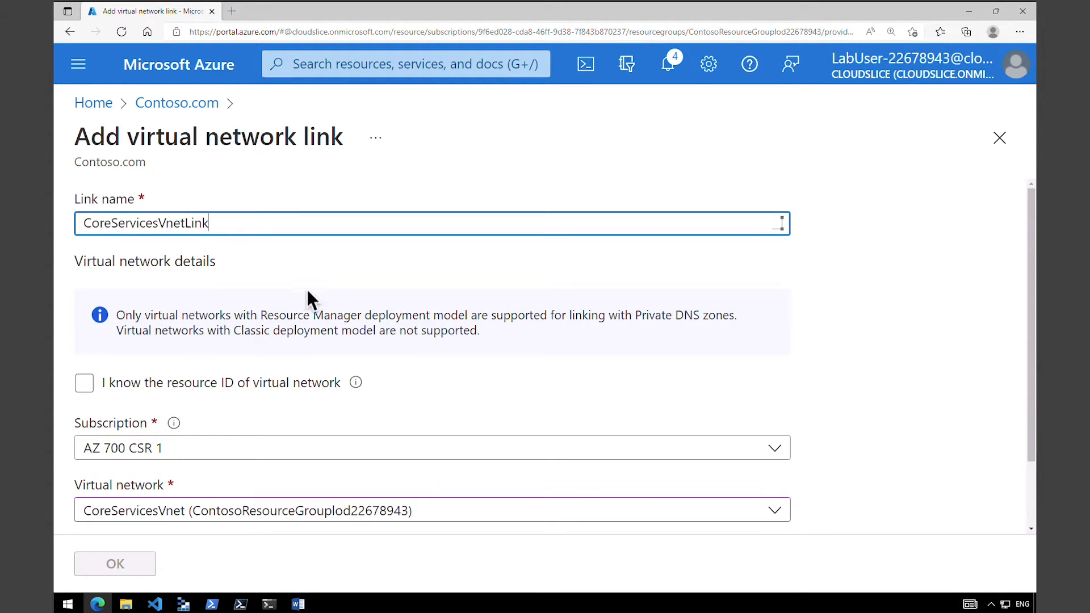
{"action": "scroll", "coordinate": [1016, 505], "scroll_direction": "down", "scroll_amount": 2}
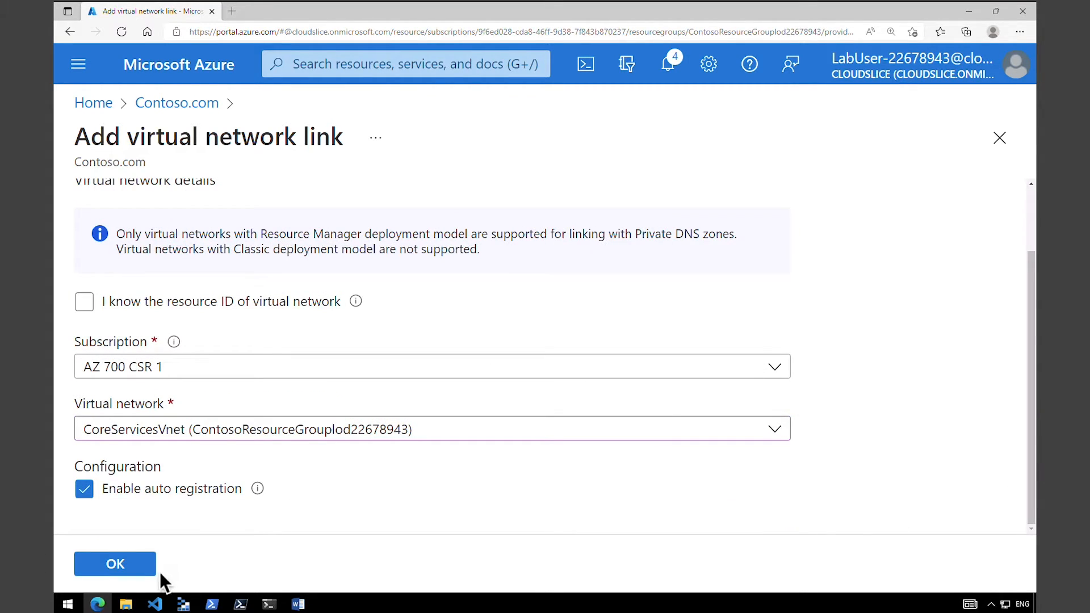
{"action": "left_click", "coordinate": [135, 572]}
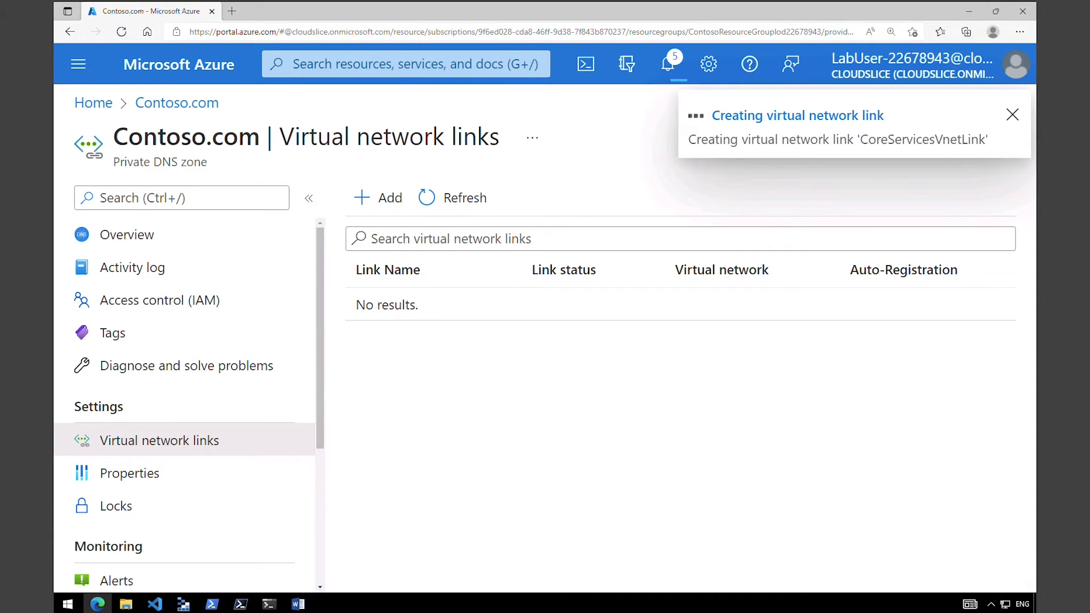
Add a virtual network link named ManufacturingVnetLink to ManufacturingVnet with auto registration enabled.
{"action": "left_click", "coordinate": [391, 198]}
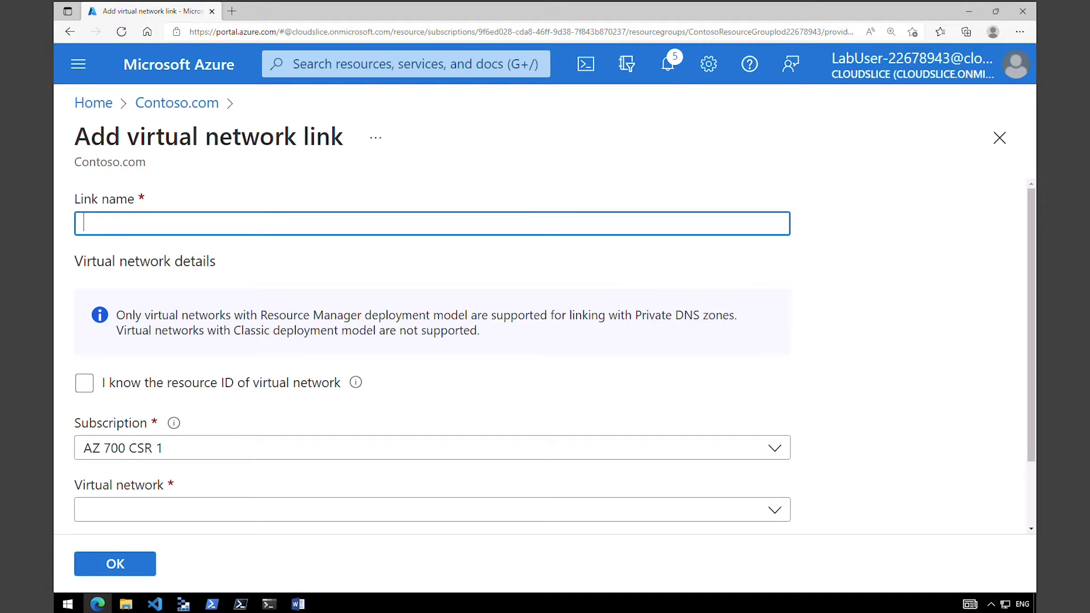
{"action": "type", "text": "ManufacturingVnetLink"}
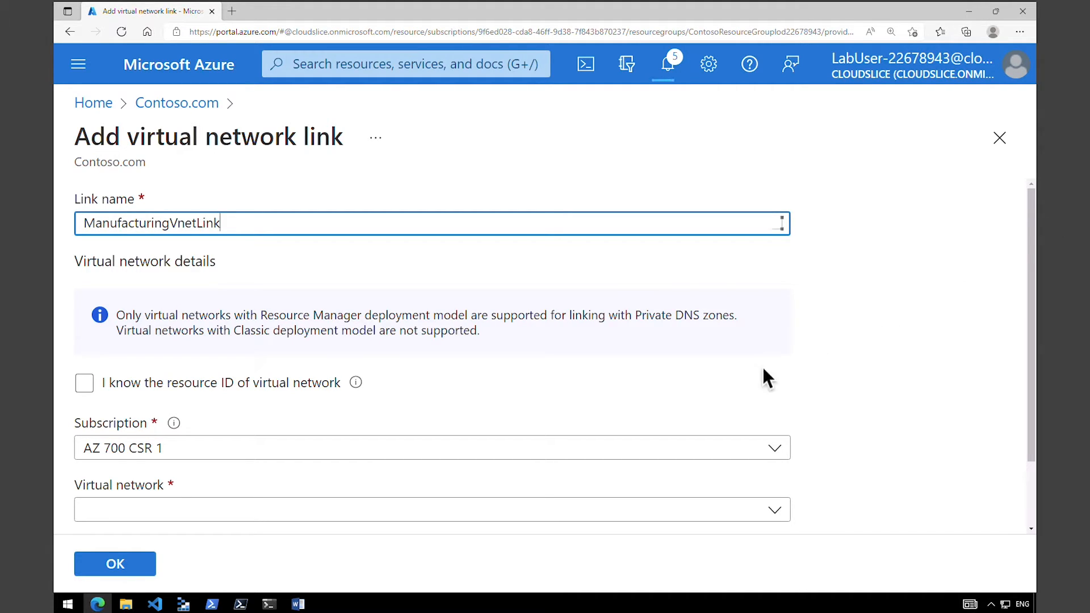
{"action": "left_click", "coordinate": [210, 513]}
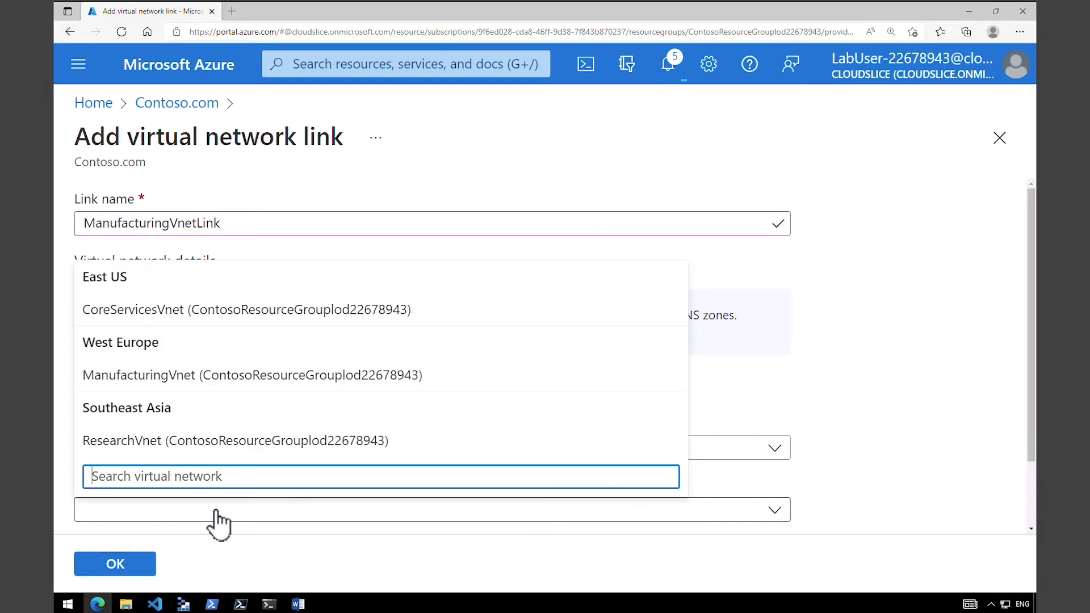
{"action": "left_click", "coordinate": [250, 380]}
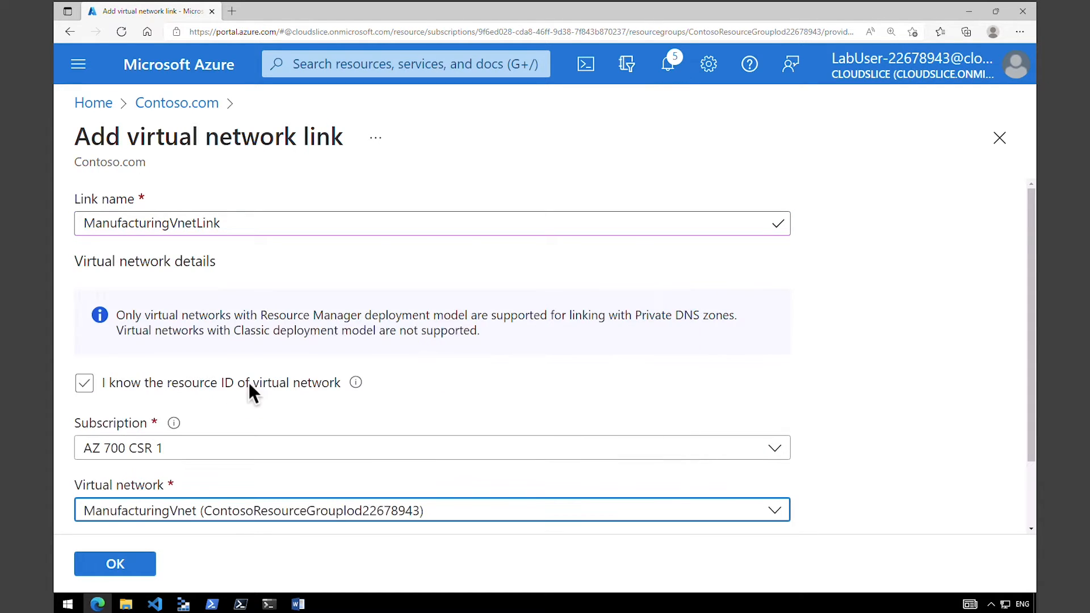
{"action": "left_click_drag", "start_coordinate": [1031, 461], "coordinate": [1031, 522]}
{"action": "left_click", "coordinate": [84, 489]}
{"action": "left_click", "coordinate": [84, 489]}
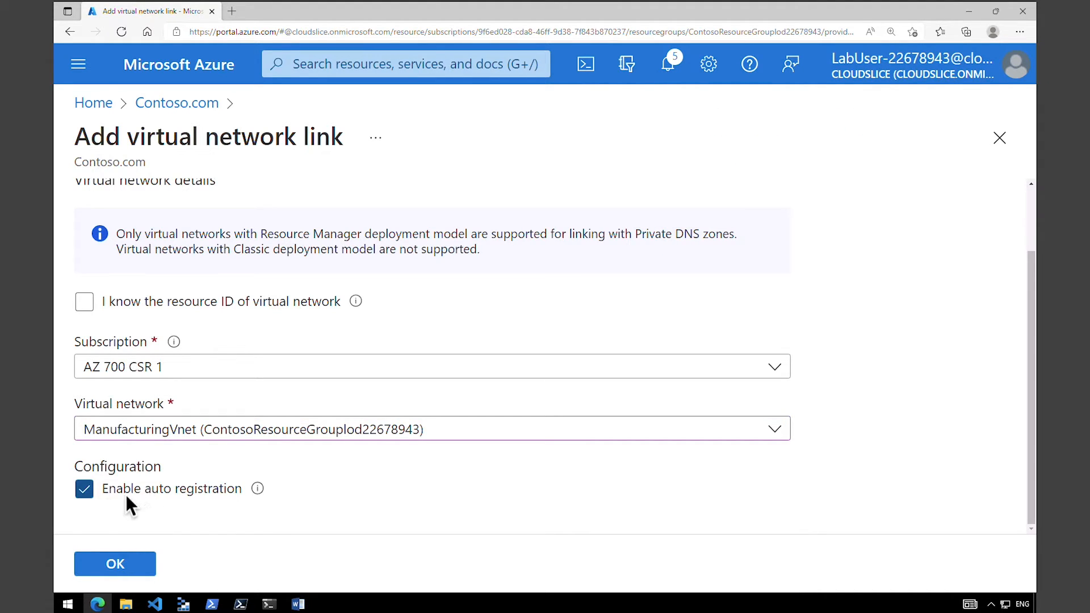
{"action": "left_click", "coordinate": [131, 565]}
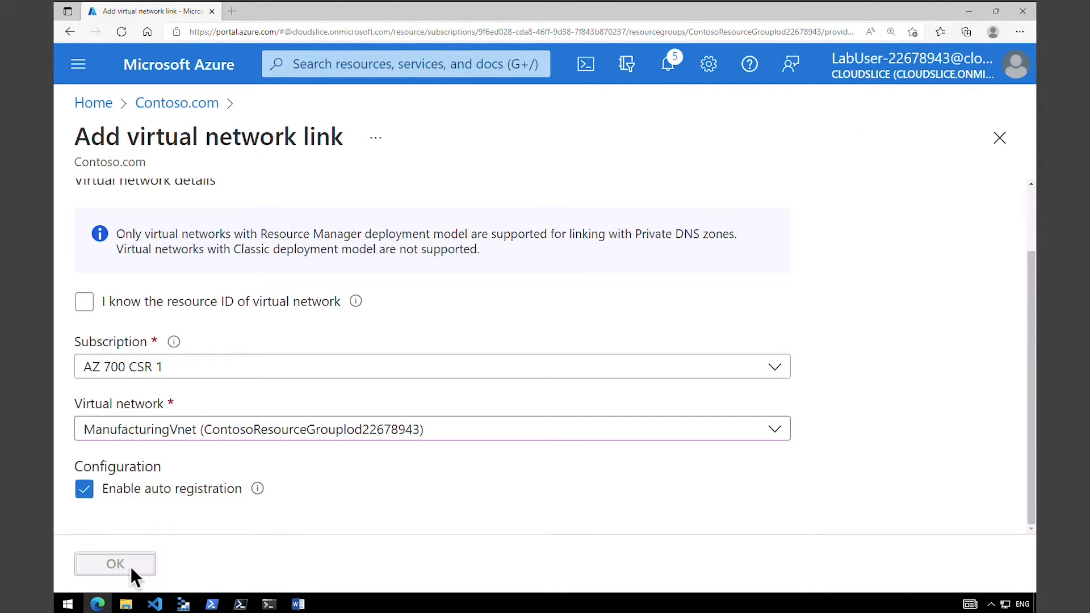
Add a link named ResearchVnetLink to ResearchVnet with auto registration enabled and check the zone's virtual network links.
{"action": "left_click", "coordinate": [379, 204]}
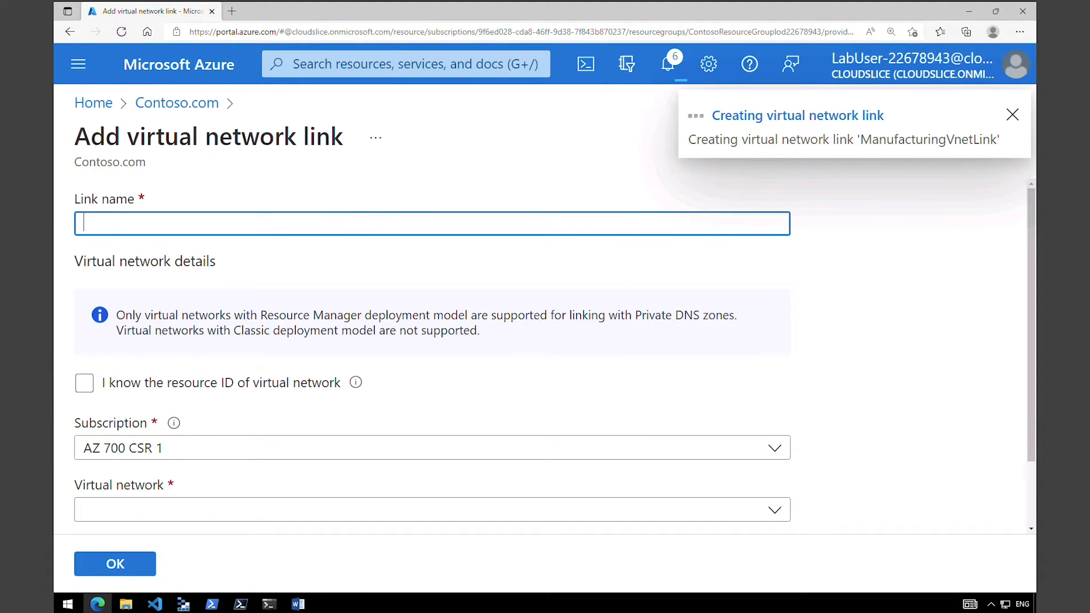
{"action": "type", "text": "ResearchVnetLink"}
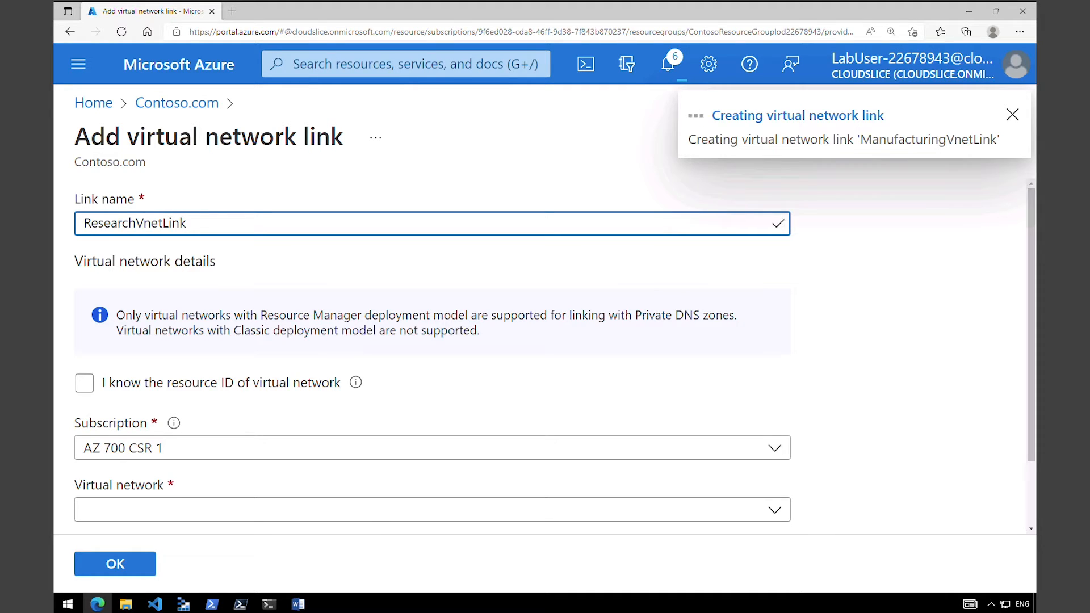
{"action": "left_click", "coordinate": [379, 517]}
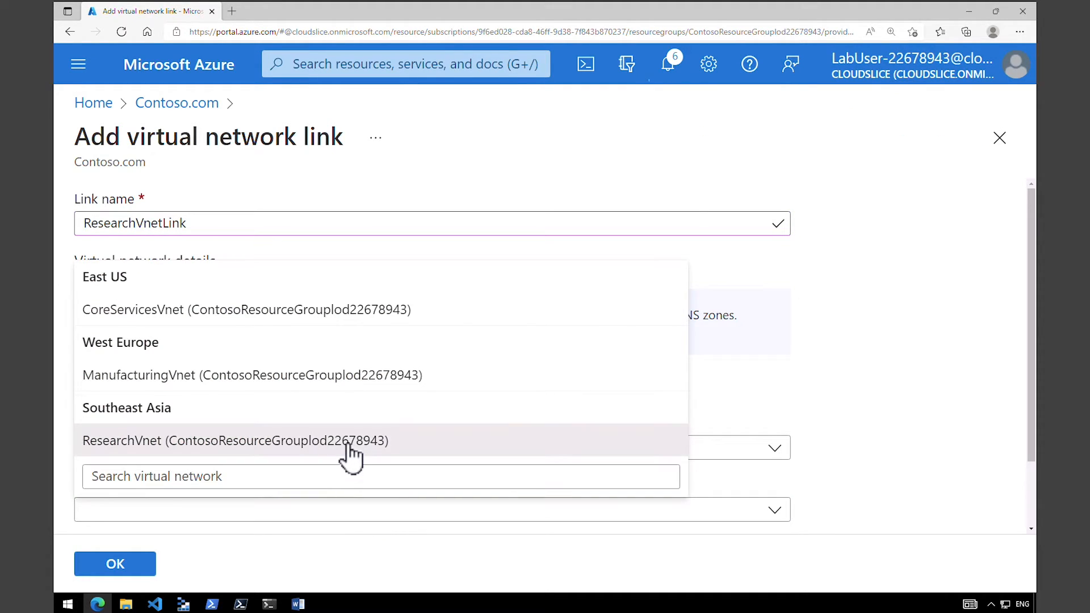
{"action": "left_click", "coordinate": [349, 446]}
{"action": "scroll", "coordinate": [503, 453], "scroll_direction": "down", "scroll_amount": 2}
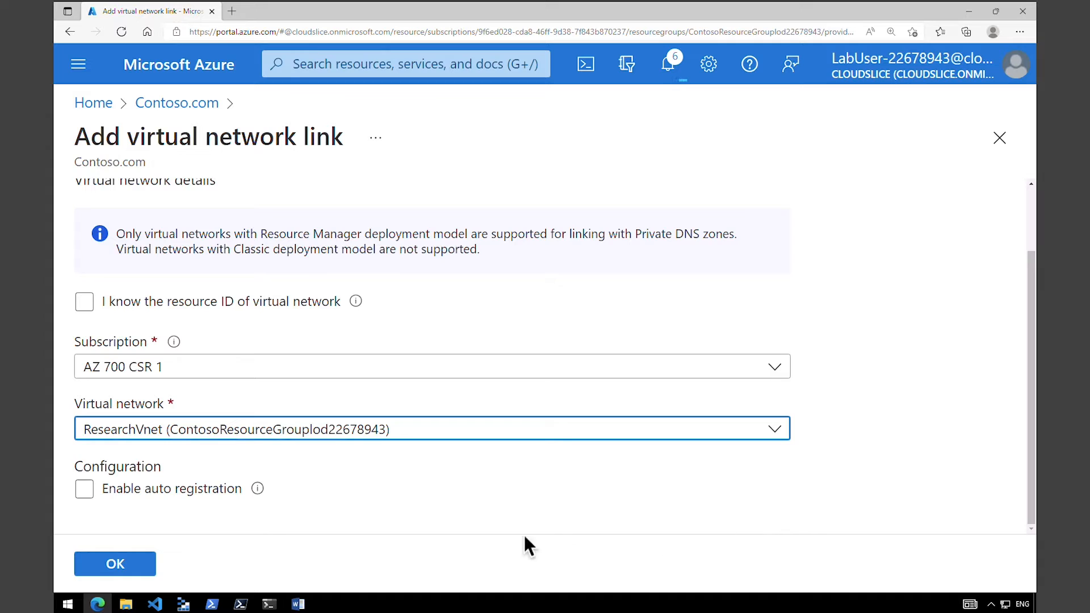
{"action": "left_click", "coordinate": [91, 492]}
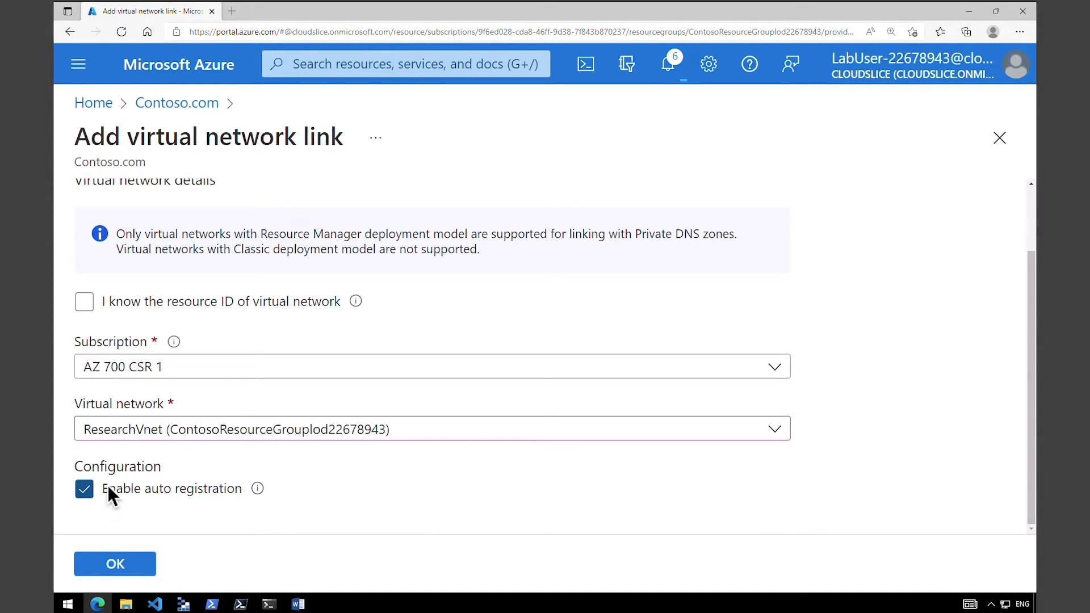
{"action": "left_click_drag", "start_coordinate": [108, 486], "coordinate": [201, 490]}
{"action": "left_click", "coordinate": [136, 564]}
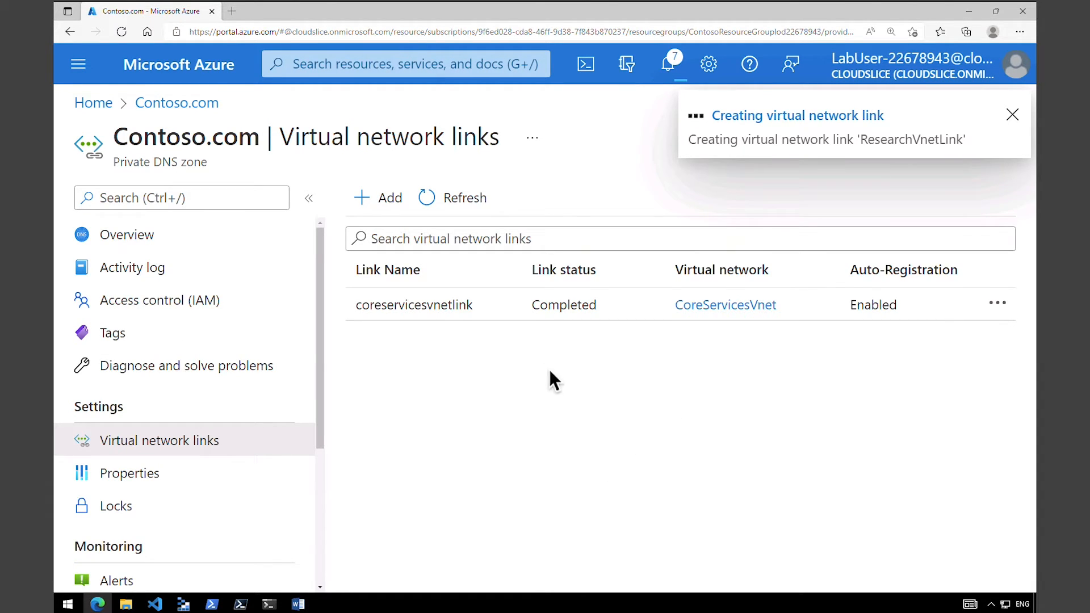
{"action": "double_click", "coordinate": [475, 310]}
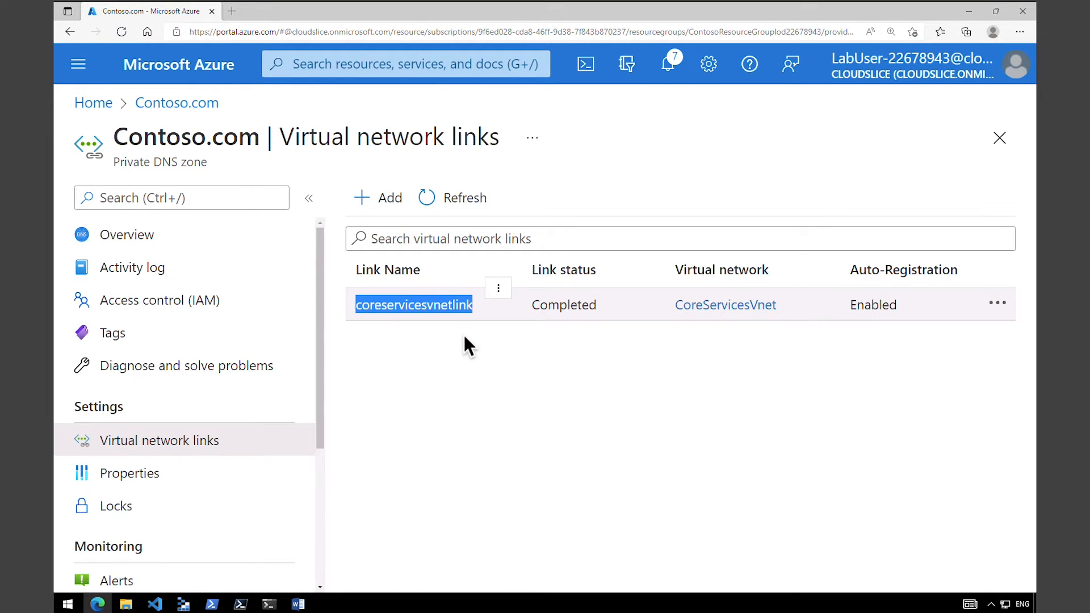
{"action": "left_click_drag", "start_coordinate": [865, 277], "coordinate": [927, 273]}
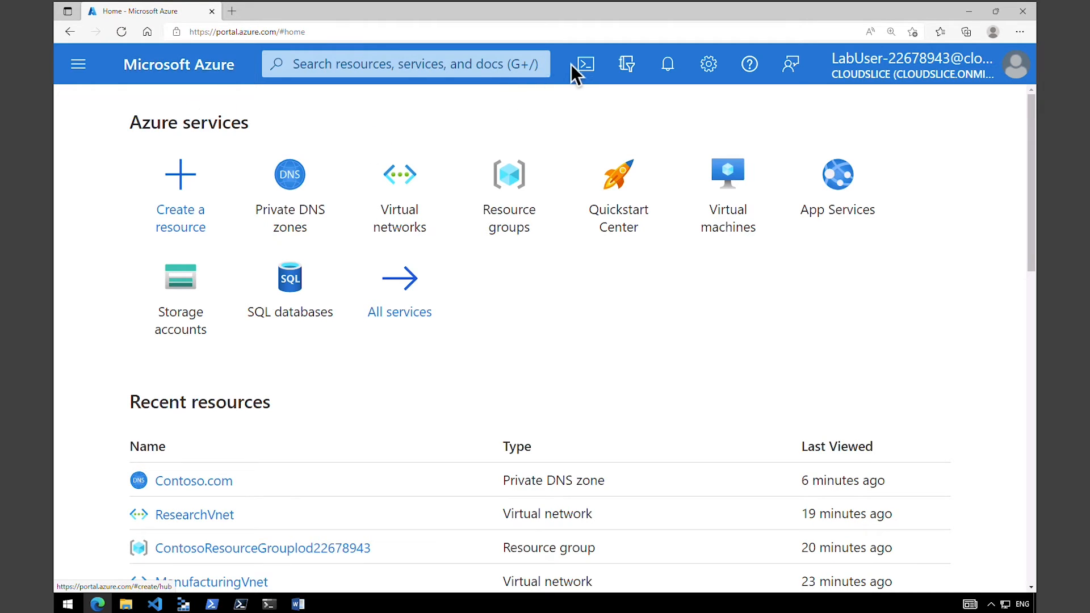
Open a PowerShell session in Azure Cloud Shell.
{"action": "left_click", "coordinate": [583, 69]}
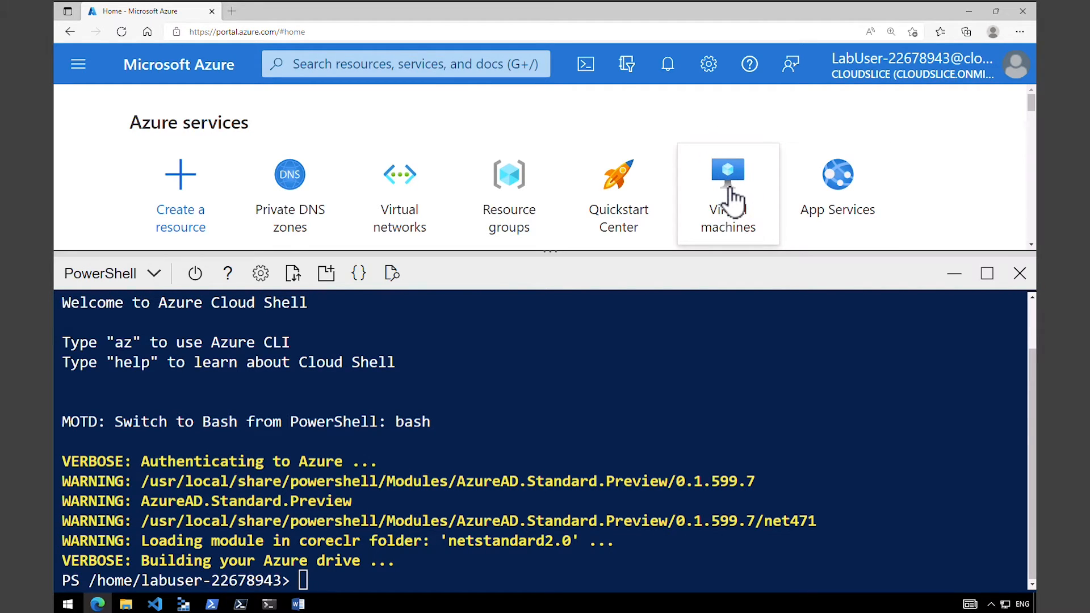
Minimize Cloud Shell and open the list of virtual machines to check the testvm1 and testvm2 entries.
{"action": "mouse_move", "coordinate": [732, 193]}
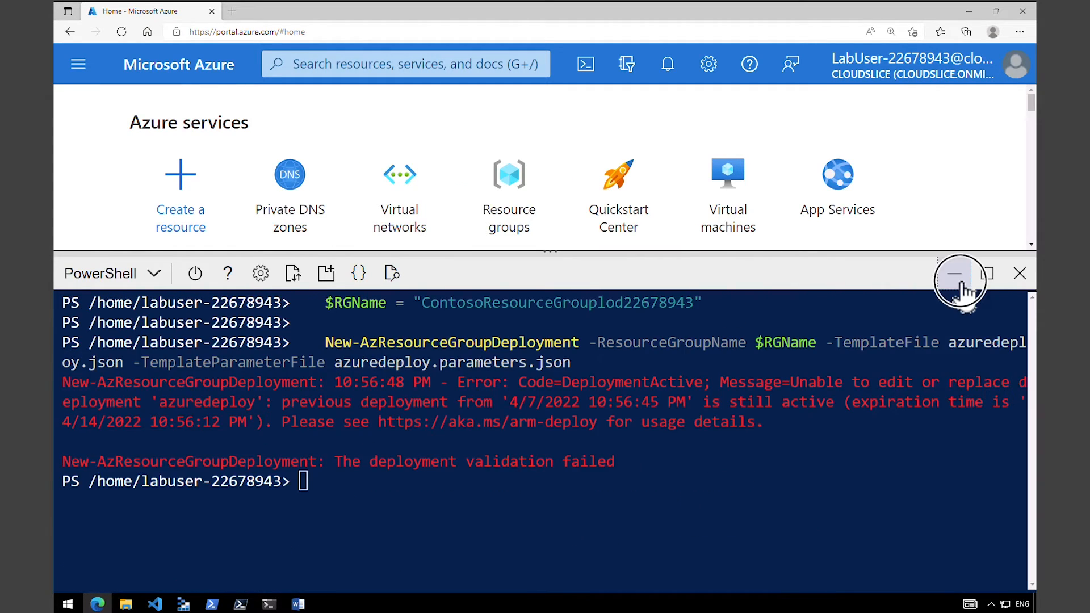
{"action": "left_click", "coordinate": [956, 274]}
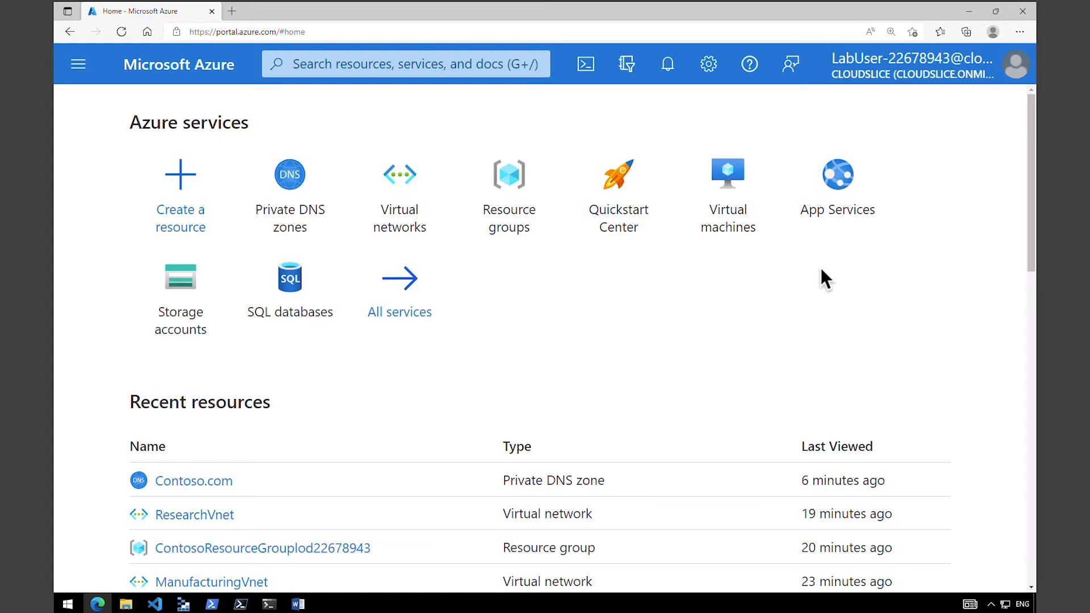
{"action": "left_click", "coordinate": [745, 232]}
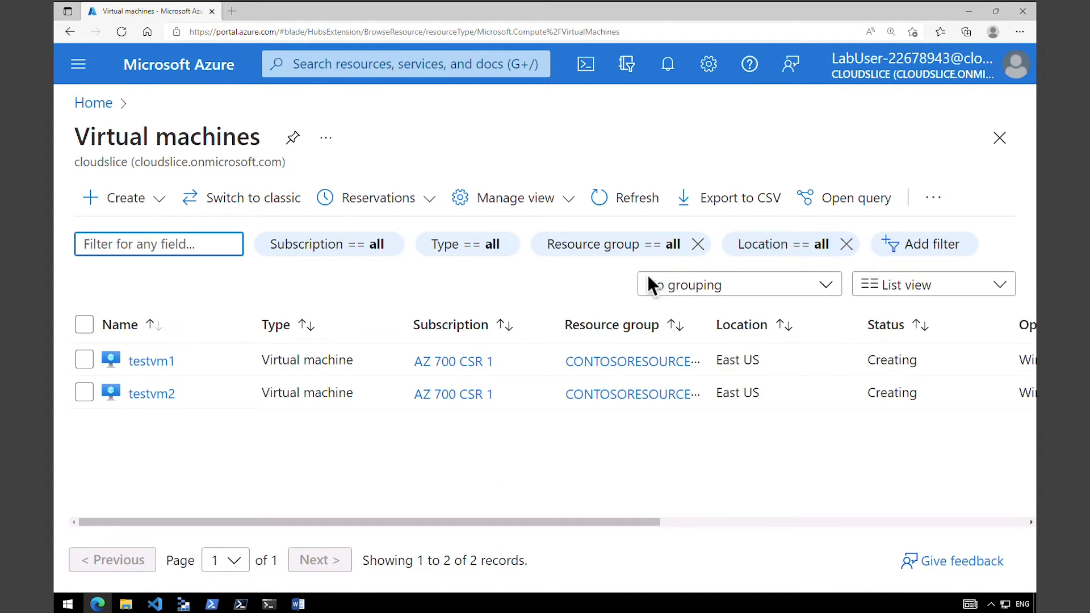
{"action": "left_click_drag", "start_coordinate": [496, 522], "coordinate": [659, 520]}
{"action": "left_click_drag", "start_coordinate": [735, 521], "coordinate": [437, 526]}
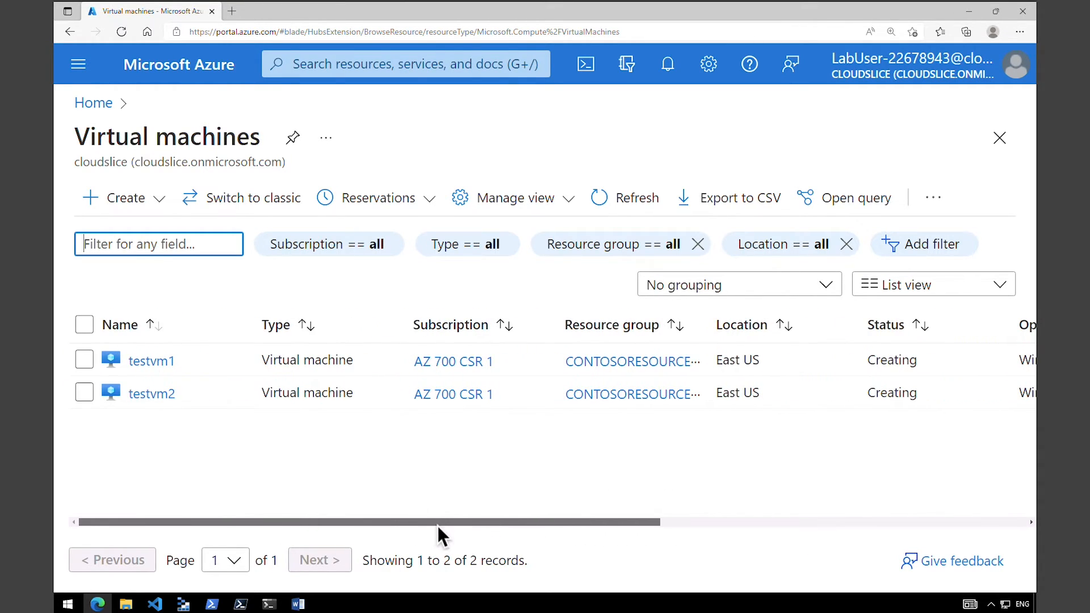
{"action": "left_click_drag", "start_coordinate": [171, 363], "coordinate": [125, 363]}
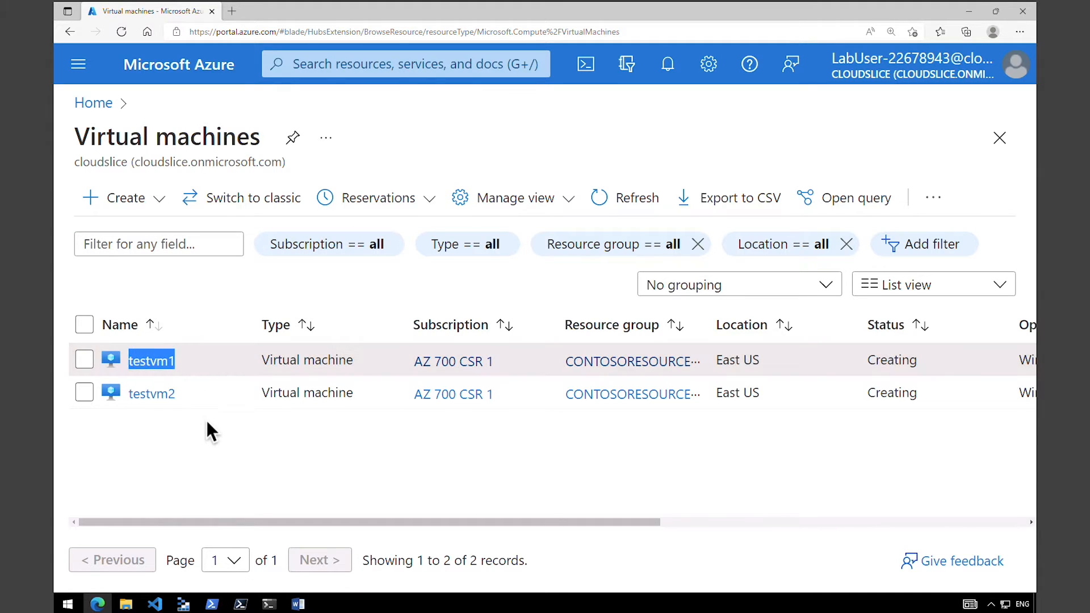
{"action": "left_click_drag", "start_coordinate": [179, 397], "coordinate": [134, 393]}
{"action": "mouse_move", "coordinate": [137, 394]}
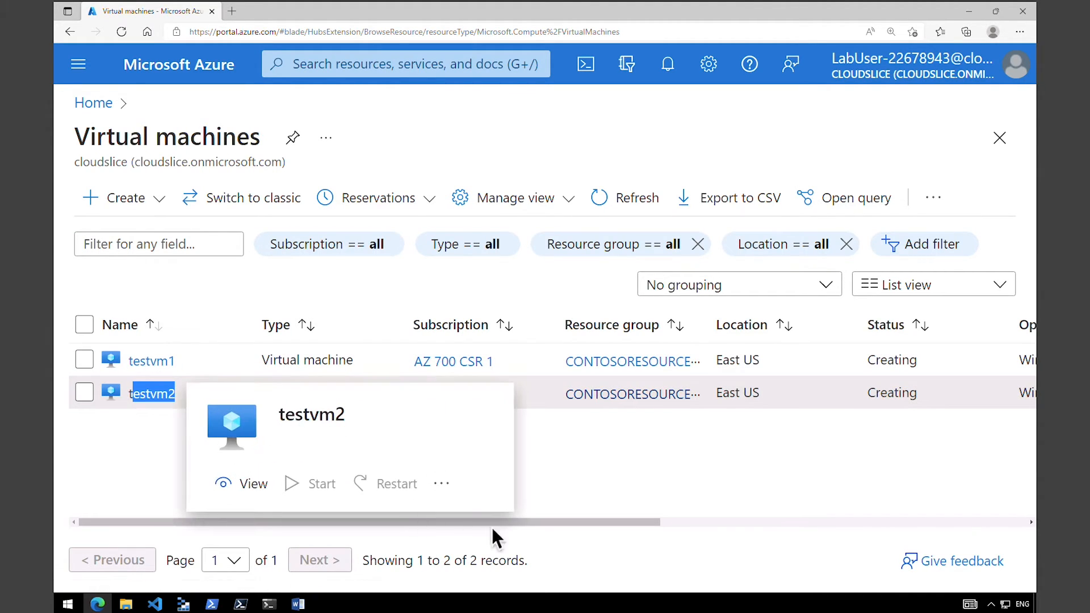
Examine the location, status, size and public IP address columns for testvm1 and testvm2.
{"action": "left_click_drag", "start_coordinate": [489, 522], "coordinate": [543, 522]}
{"action": "left_click_drag", "start_coordinate": [627, 332], "coordinate": [668, 328]}
{"action": "left_click_drag", "start_coordinate": [676, 522], "coordinate": [720, 522]}
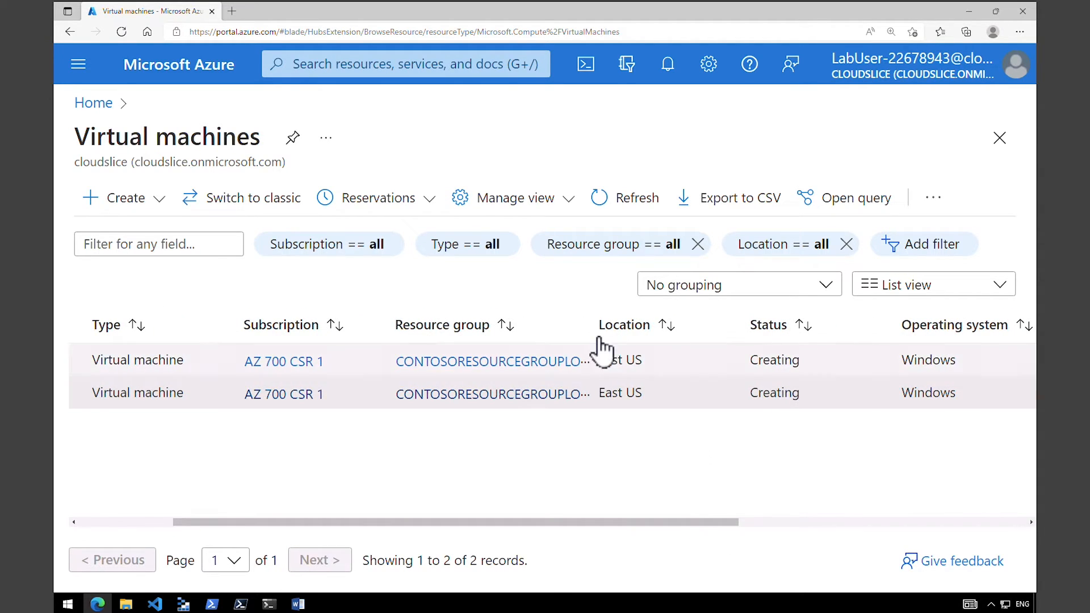
{"action": "left_click_drag", "start_coordinate": [690, 522], "coordinate": [850, 525]}
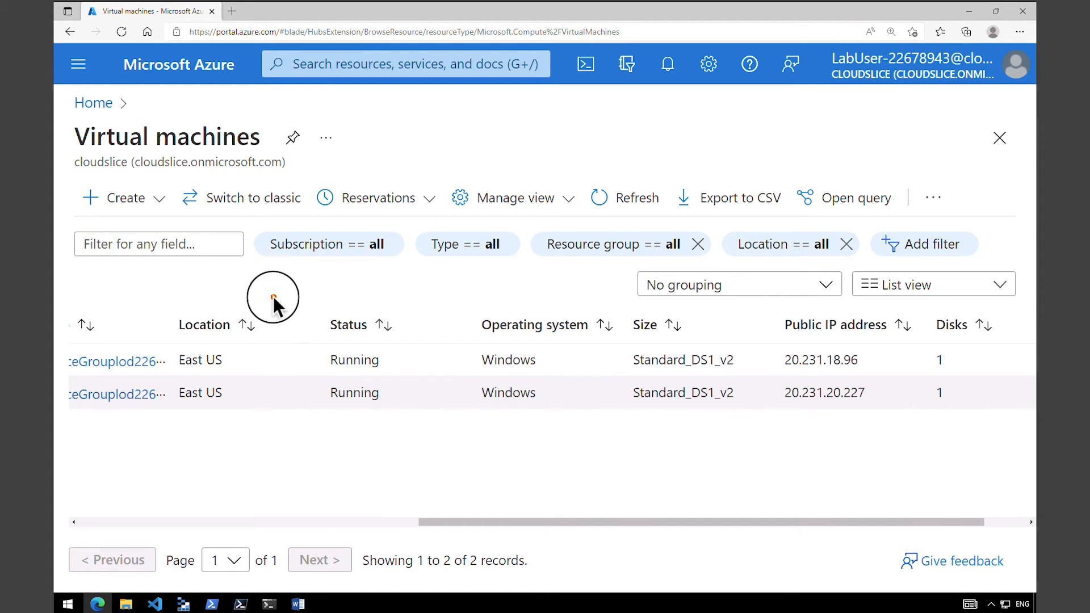
{"action": "left_click_drag", "start_coordinate": [274, 296], "coordinate": [439, 440]}
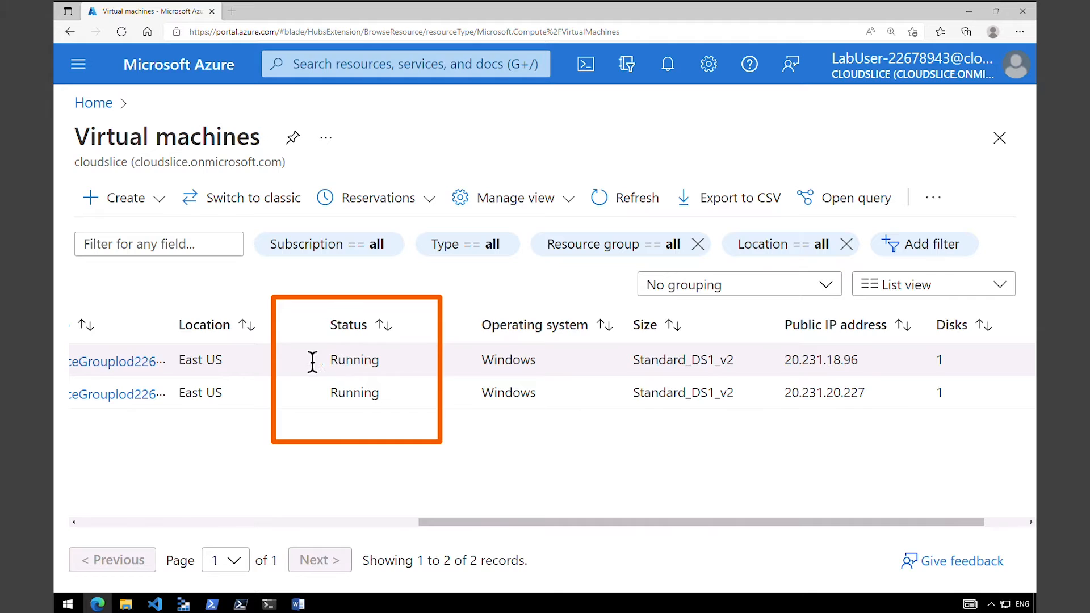
{"action": "left_click_drag", "start_coordinate": [331, 361], "coordinate": [382, 359]}
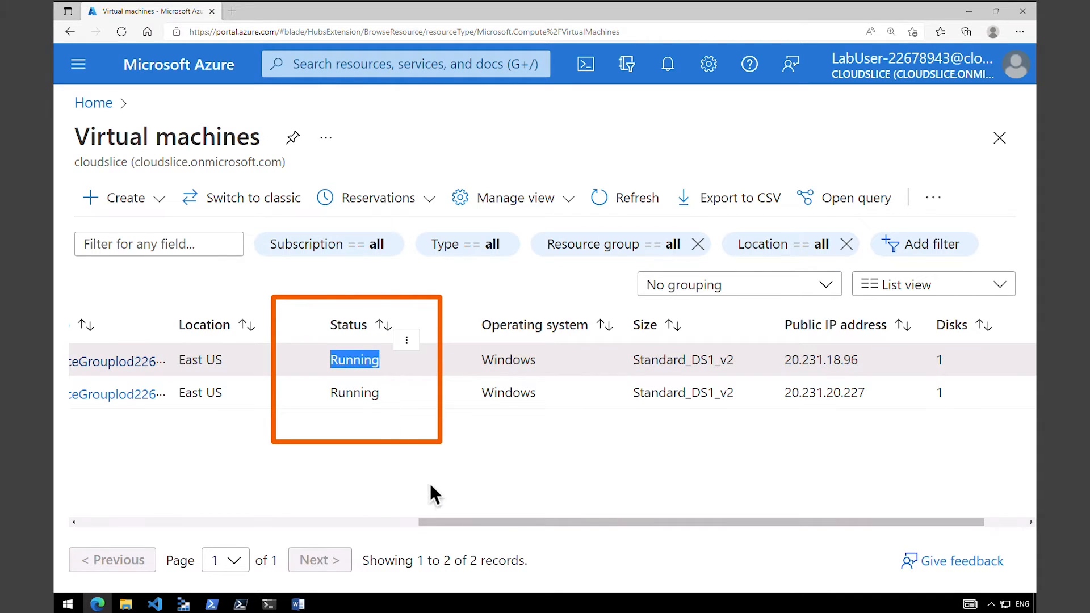
{"action": "left_click_drag", "start_coordinate": [440, 521], "coordinate": [100, 521]}
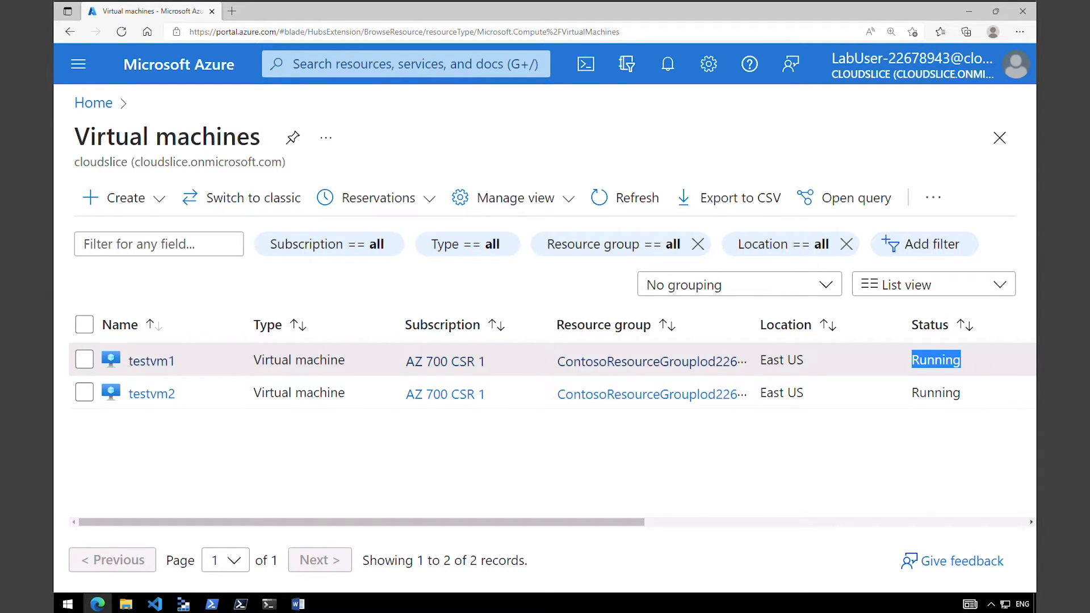
Open the Contoso.com private DNS zone and check its record sets for testvm1 and testvm2.
{"action": "left_click", "coordinate": [358, 64]}
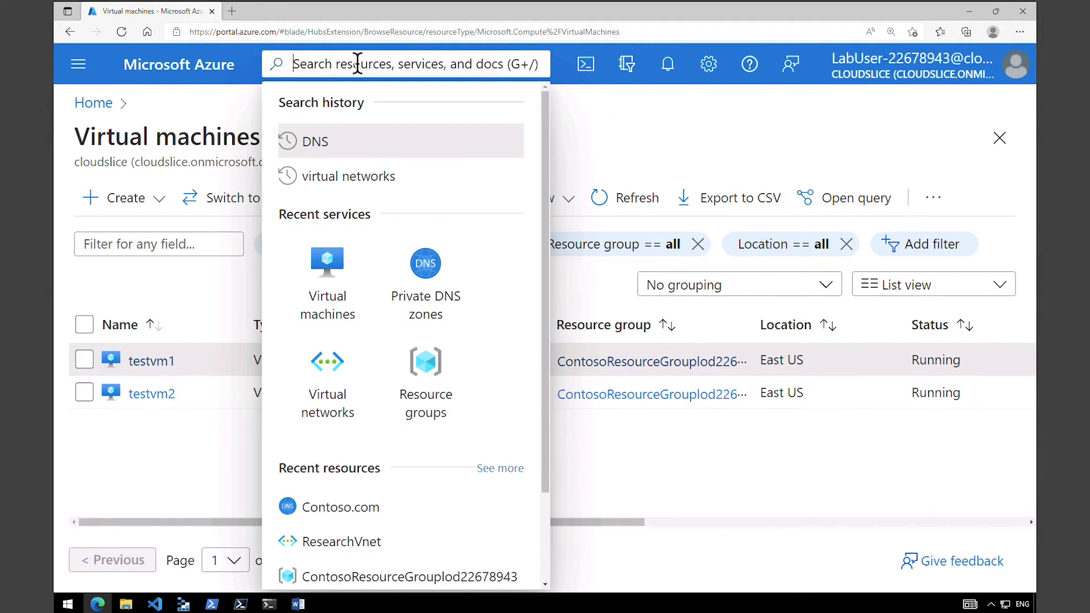
{"action": "left_click", "coordinate": [423, 301]}
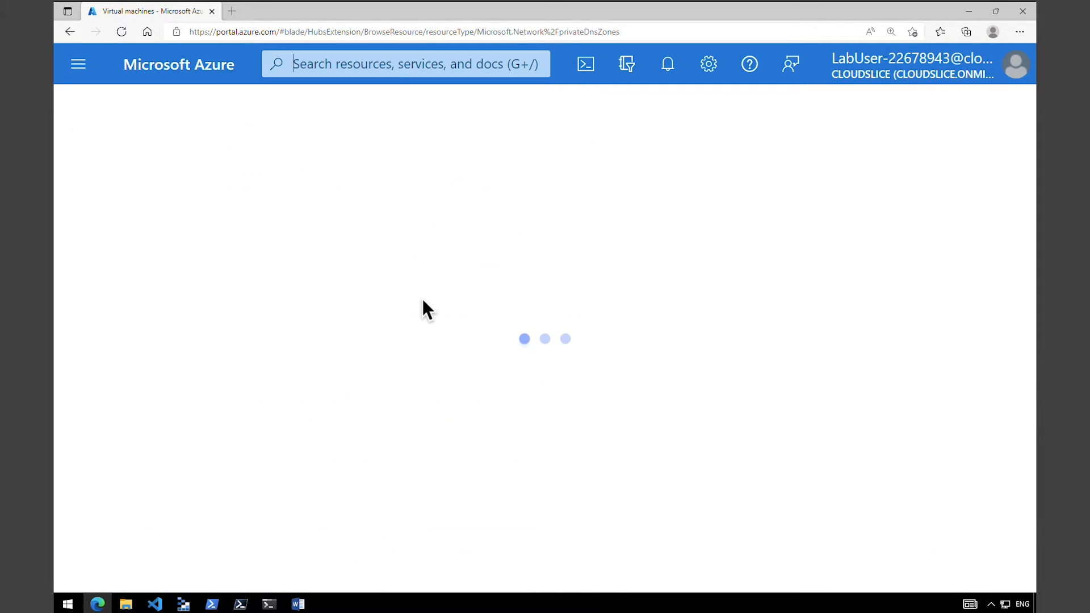
{"action": "left_click", "coordinate": [190, 366]}
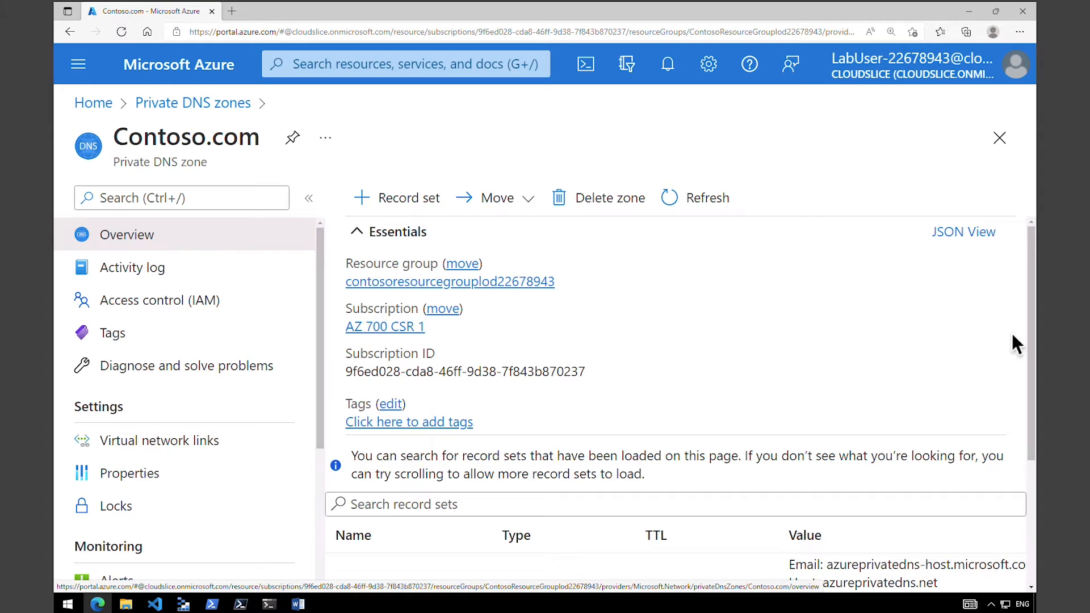
{"action": "left_click_drag", "start_coordinate": [1031, 369], "coordinate": [1033, 493]}
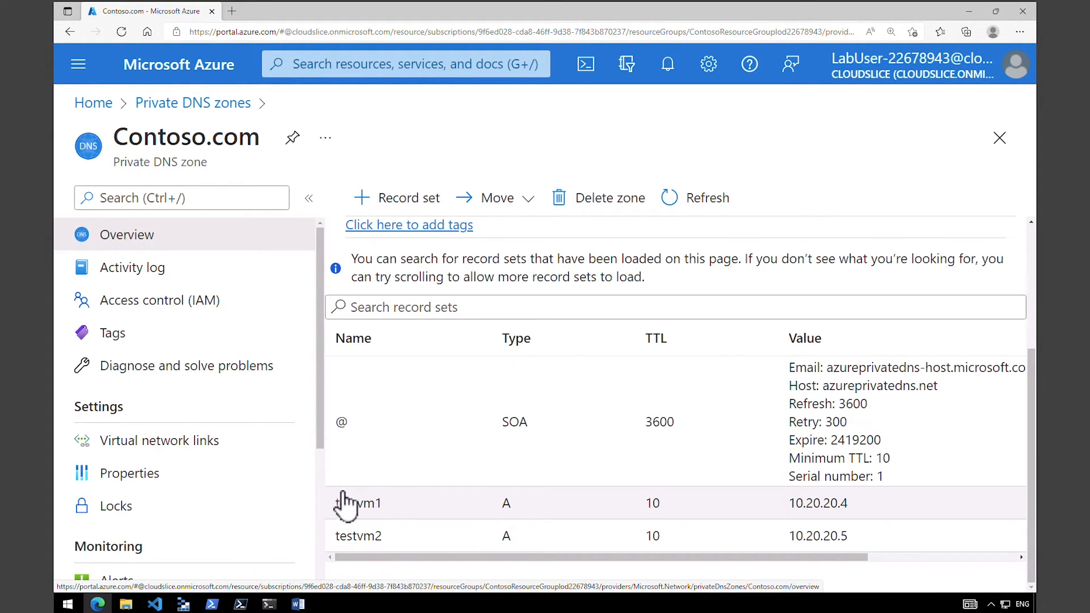
{"action": "mouse_move", "coordinate": [327, 481]}
{"action": "left_mouse_down"}
{"action": "mouse_move", "coordinate": [592, 565]}
{"action": "mouse_move", "coordinate": [942, 565]}
{"action": "left_mouse_up"}
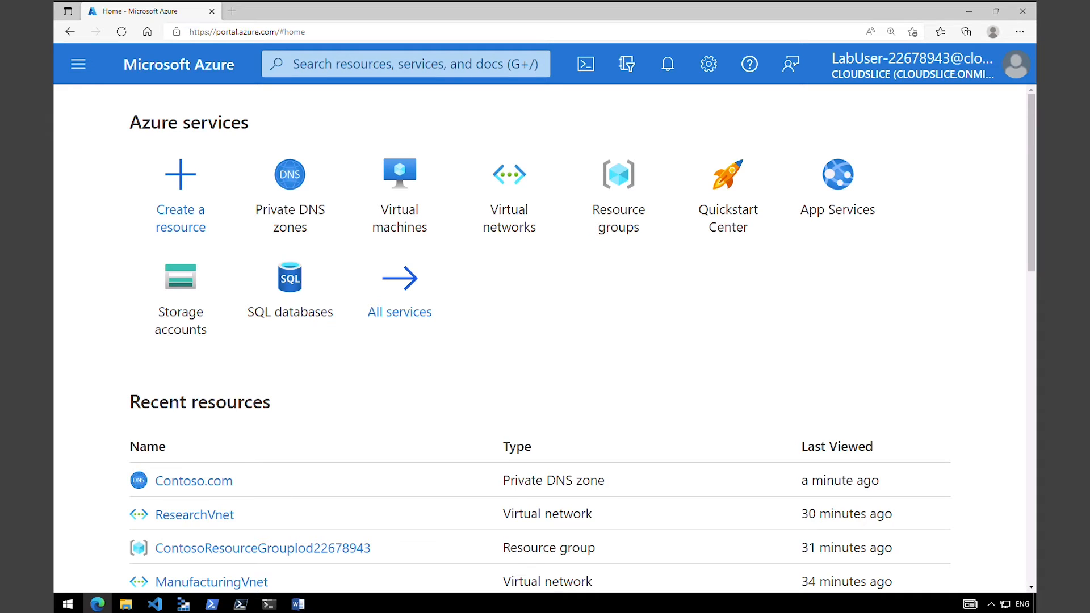
Open testvm1 from the virtual machines list and download its RDP file using the public IP address.
{"action": "left_click", "coordinate": [384, 193]}
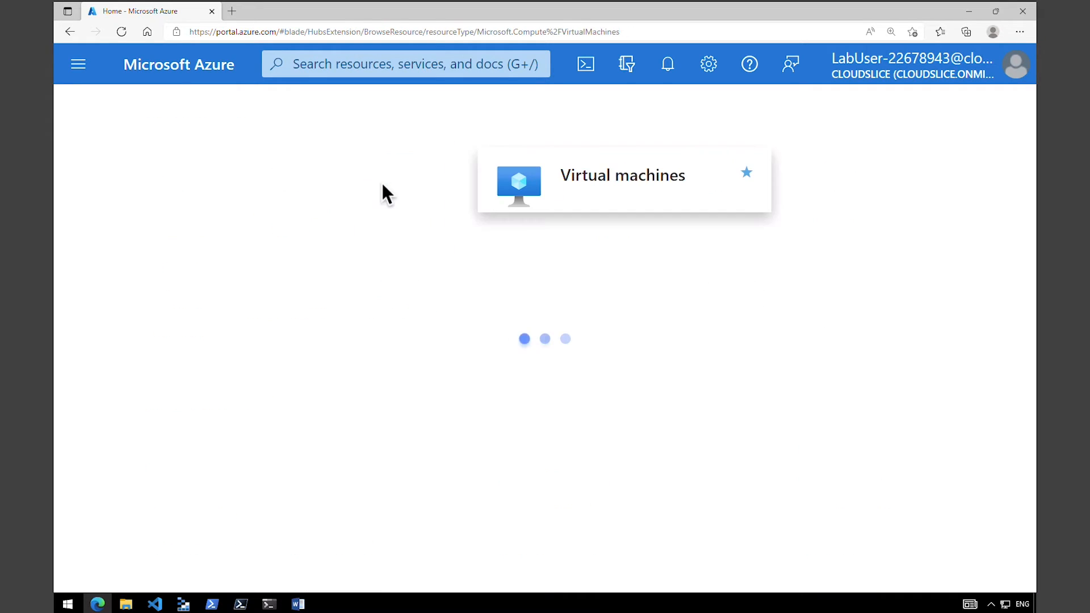
{"action": "left_click", "coordinate": [150, 363]}
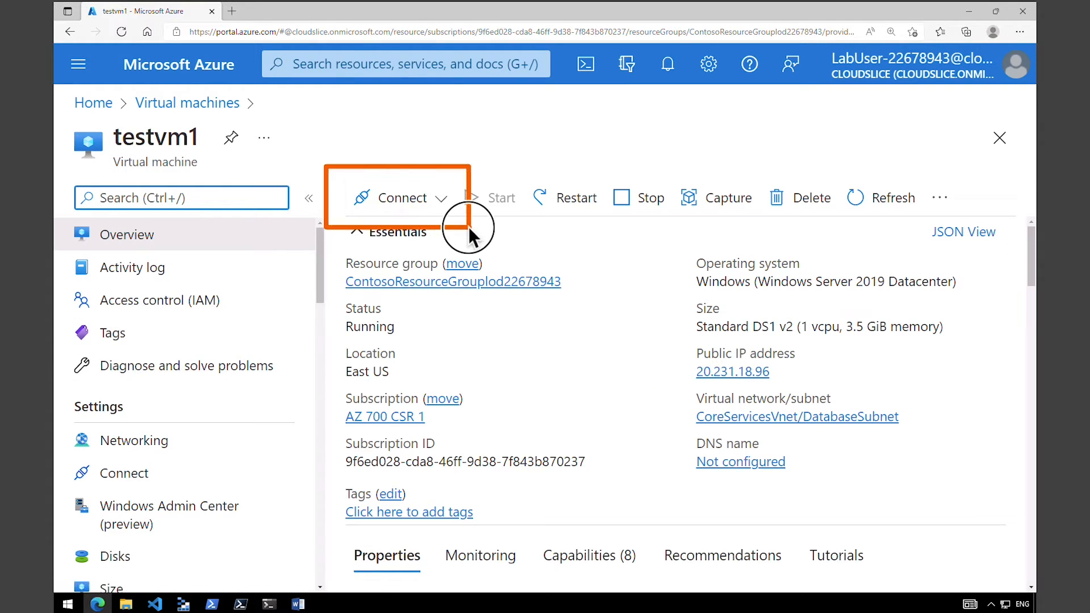
{"action": "left_click", "coordinate": [438, 207]}
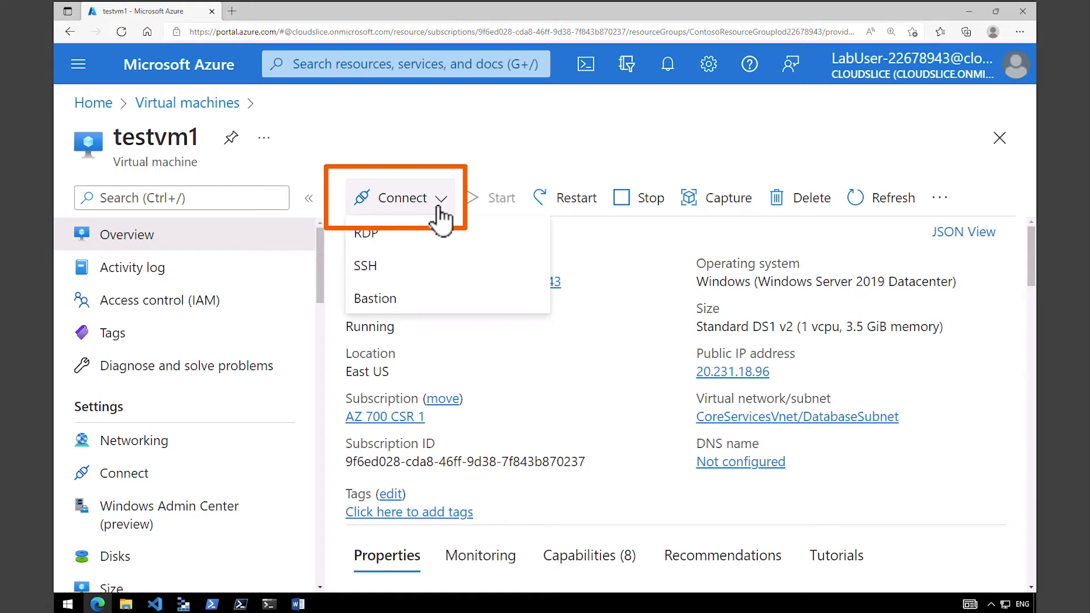
{"action": "left_click", "coordinate": [413, 244]}
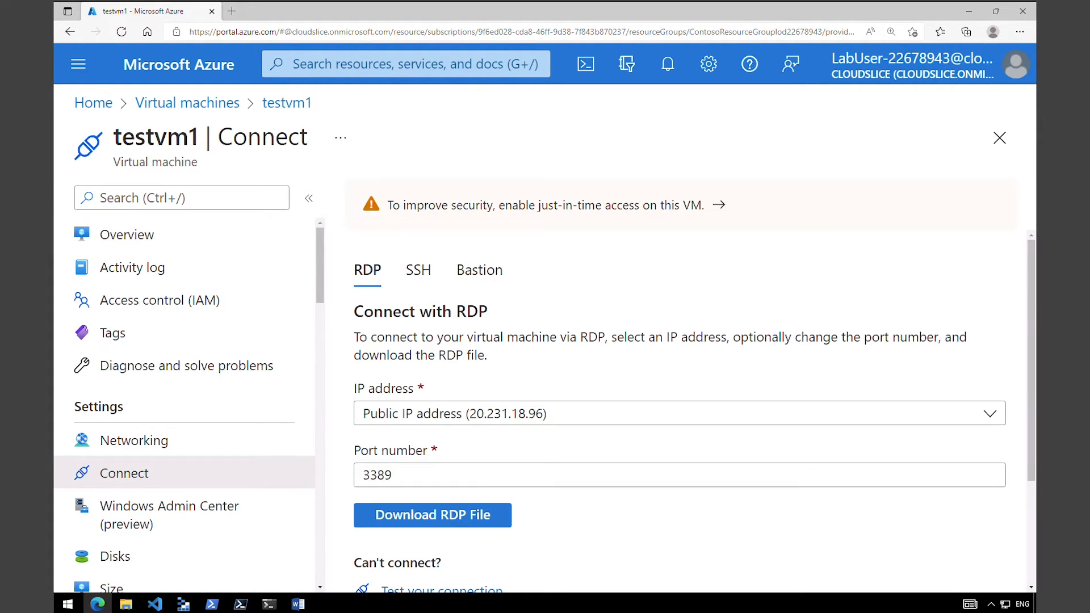
{"action": "left_click", "coordinate": [518, 418]}
{"action": "left_click", "coordinate": [520, 423]}
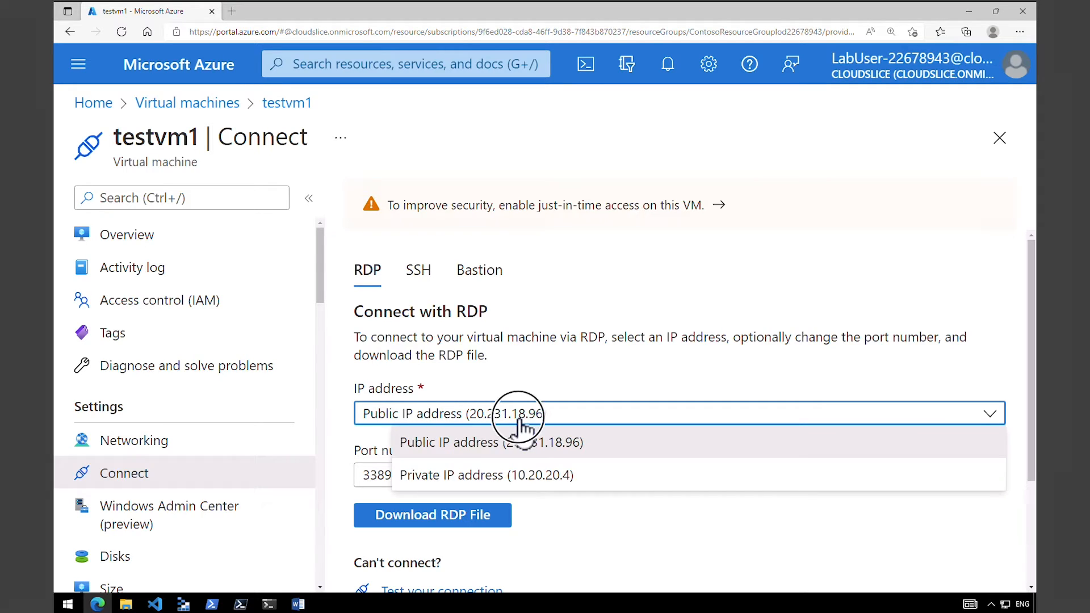
{"action": "left_click", "coordinate": [478, 518]}
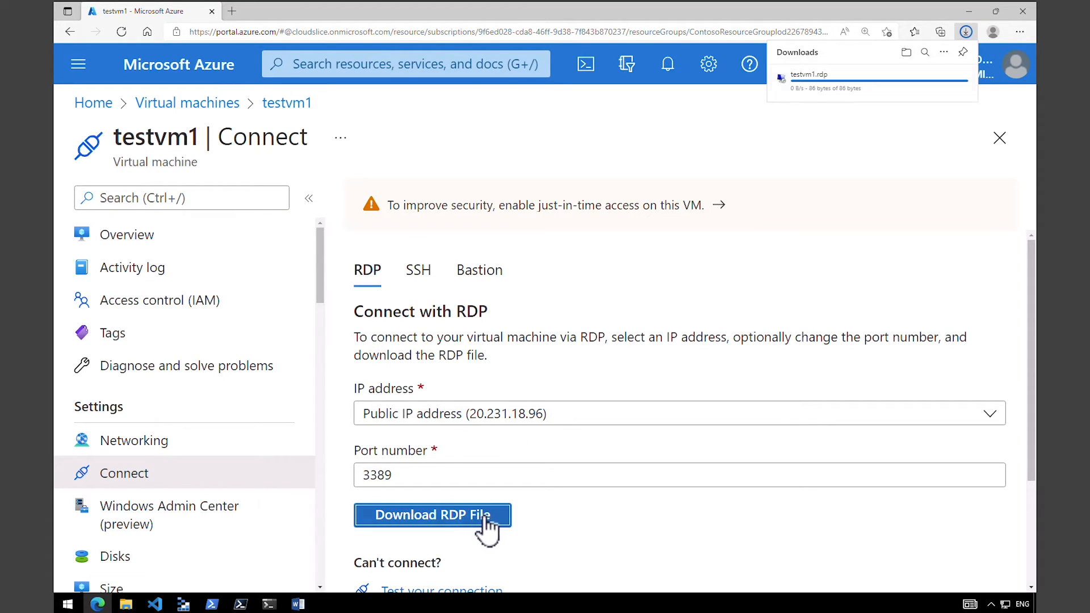
Connect to testvm1 from testvm1.rdp as TestUser with the account password, and minimize the remote session window.
{"action": "left_click", "coordinate": [802, 84]}
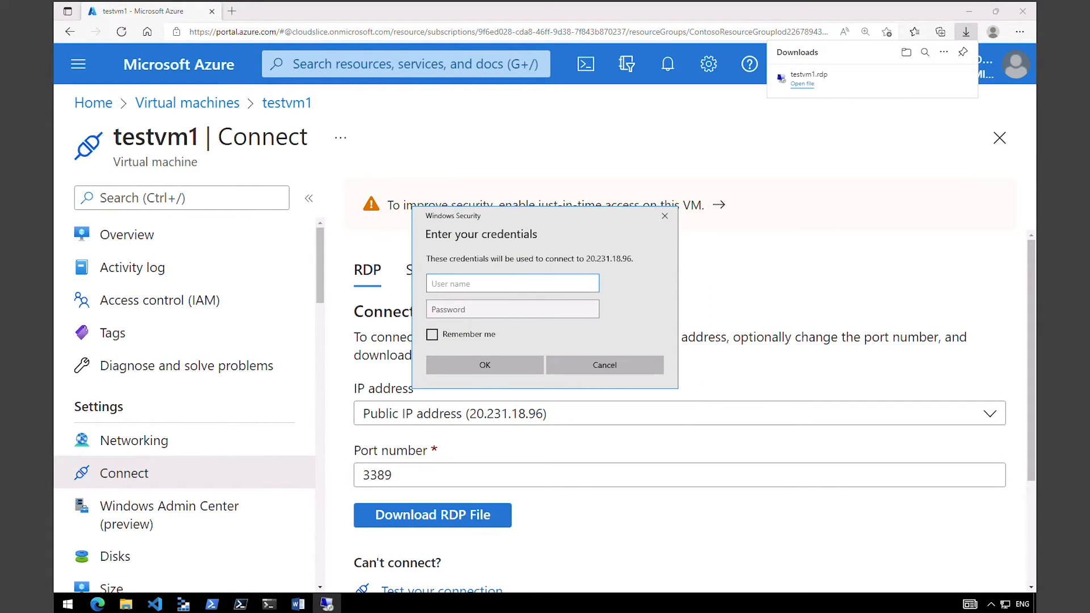
{"action": "type", "text": "TestUser"}
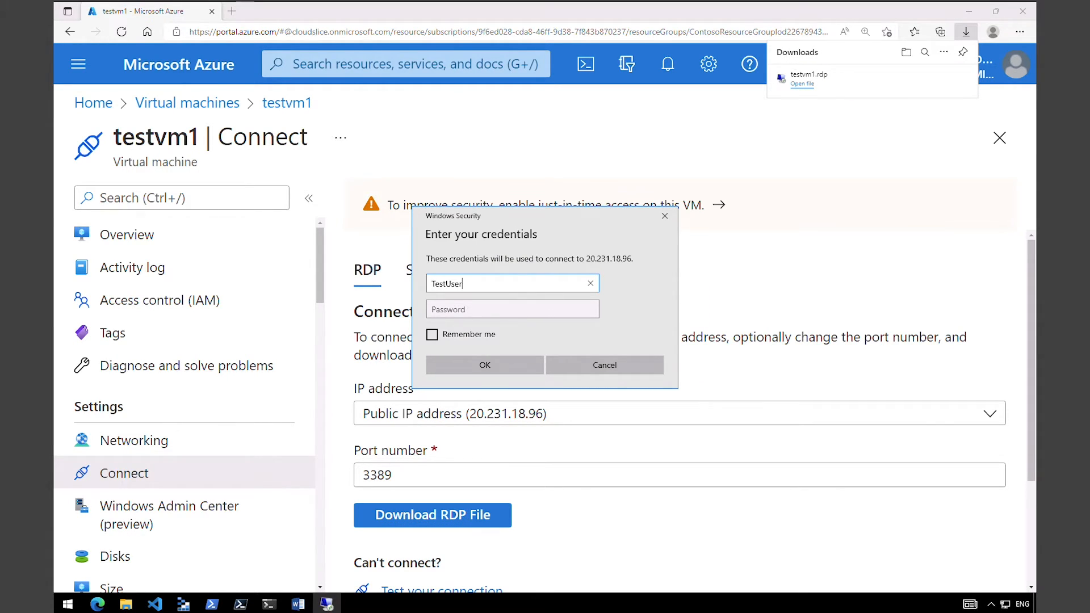
{"action": "left_click", "coordinate": [489, 309]}
{"action": "key", "text": "ctrl+v"}
{"action": "left_click", "coordinate": [500, 366]}
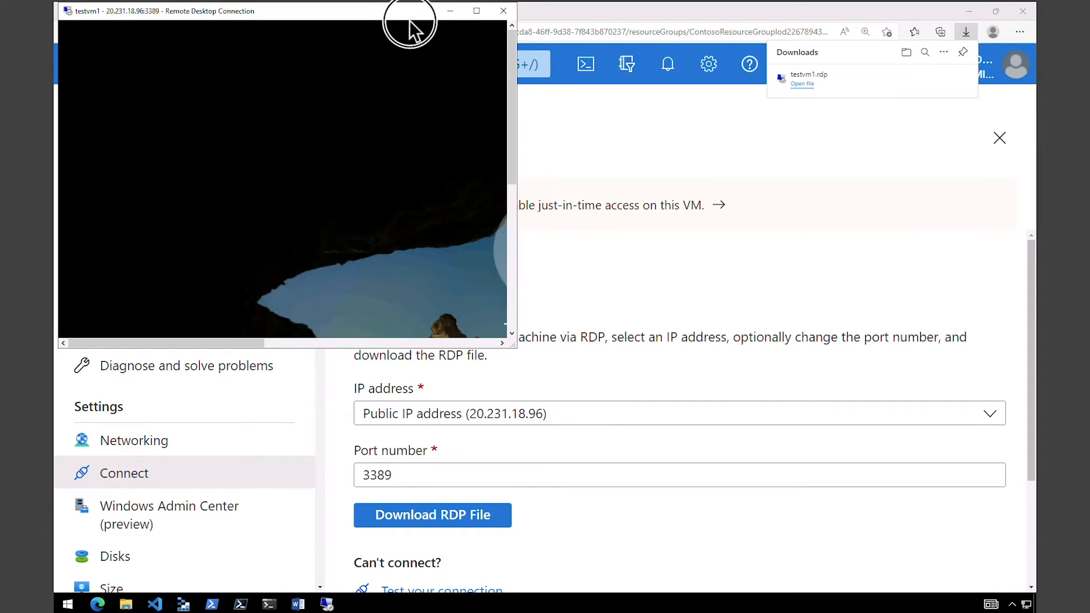
{"action": "left_click_drag", "start_coordinate": [409, 22], "coordinate": [464, 123]}
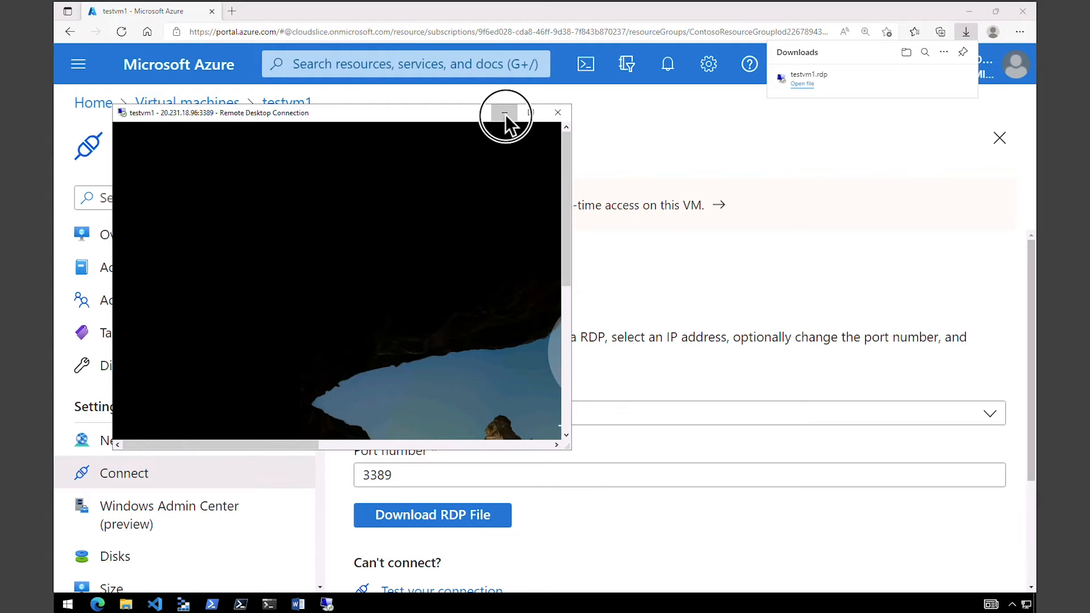
{"action": "left_click", "coordinate": [505, 114]}
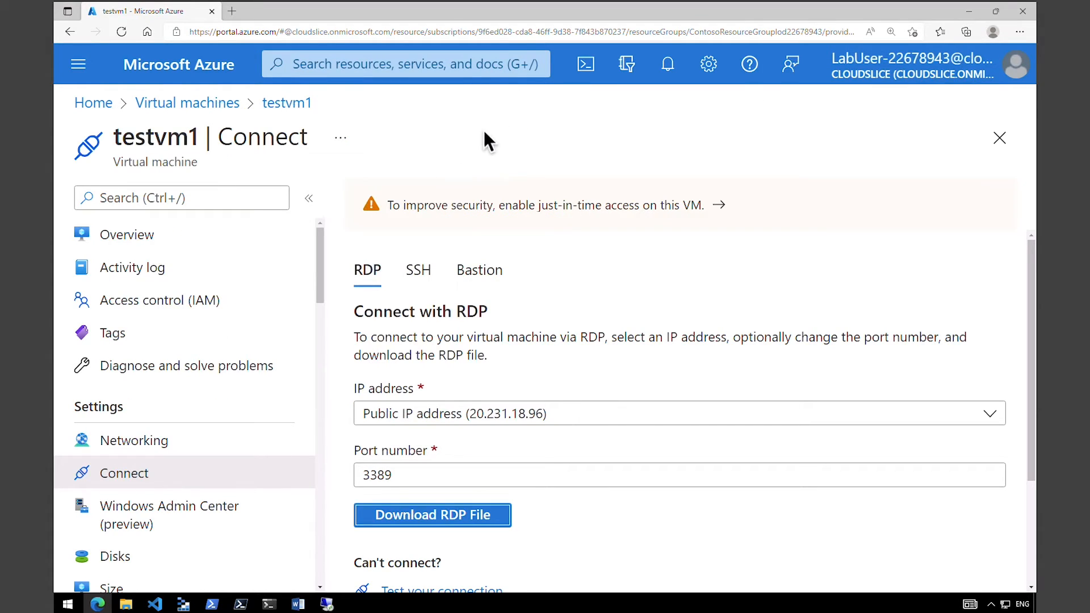
Return to the virtual machines list, open testvm2 and download its RDP file using the public IP address.
{"action": "left_click", "coordinate": [199, 104]}
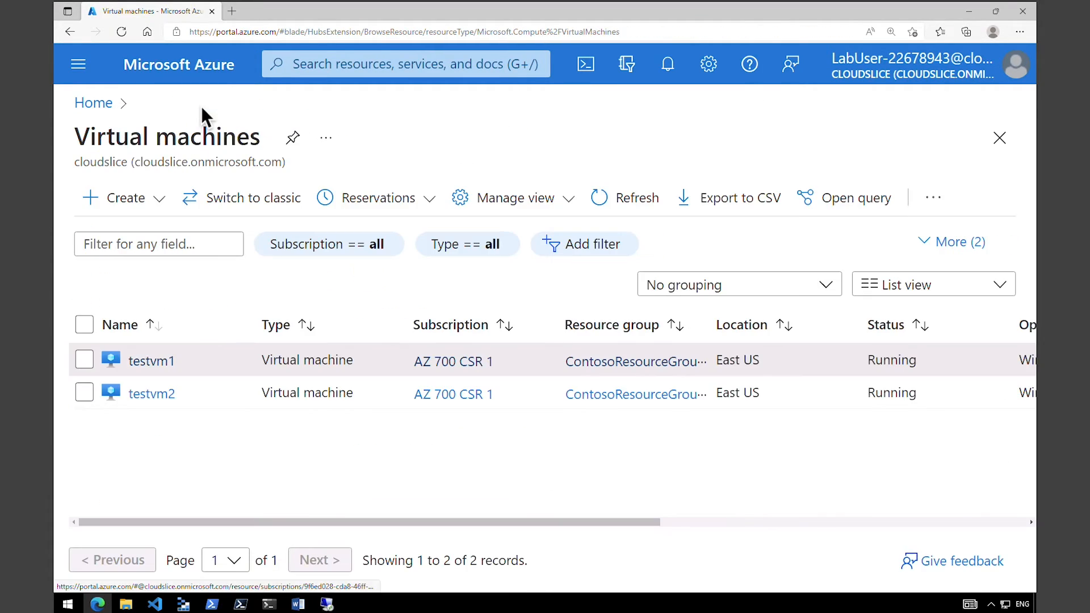
{"action": "left_click", "coordinate": [161, 394]}
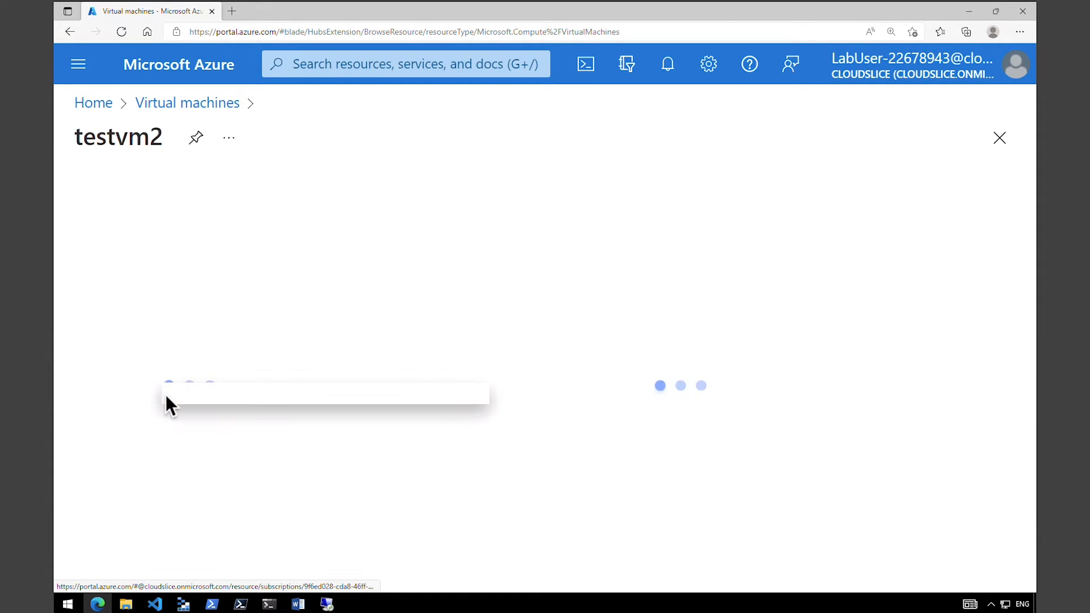
{"action": "left_click", "coordinate": [390, 195]}
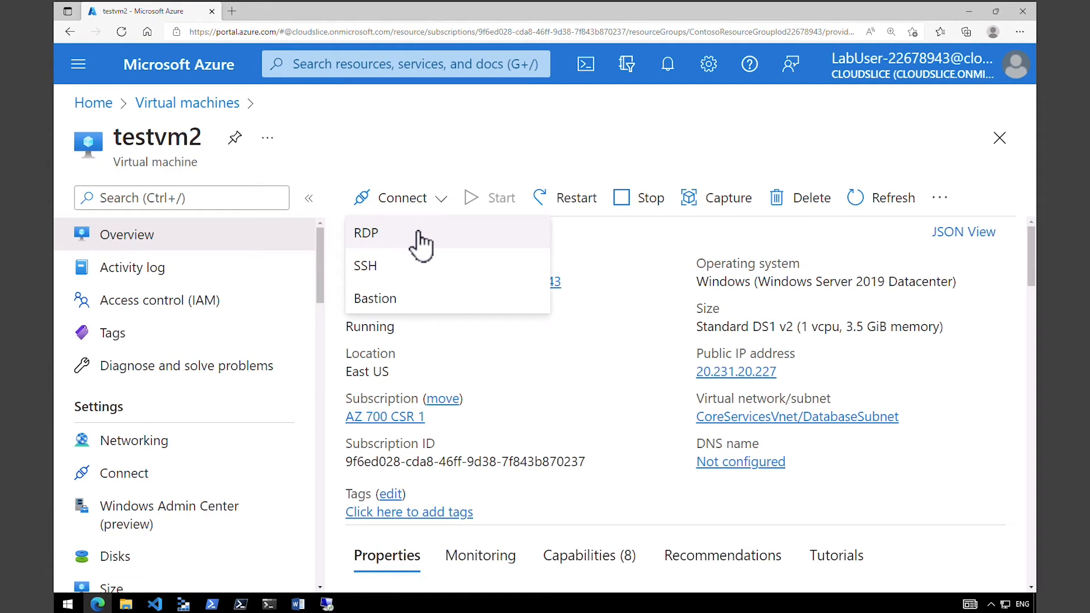
{"action": "left_click", "coordinate": [417, 233]}
{"action": "left_click", "coordinate": [401, 415]}
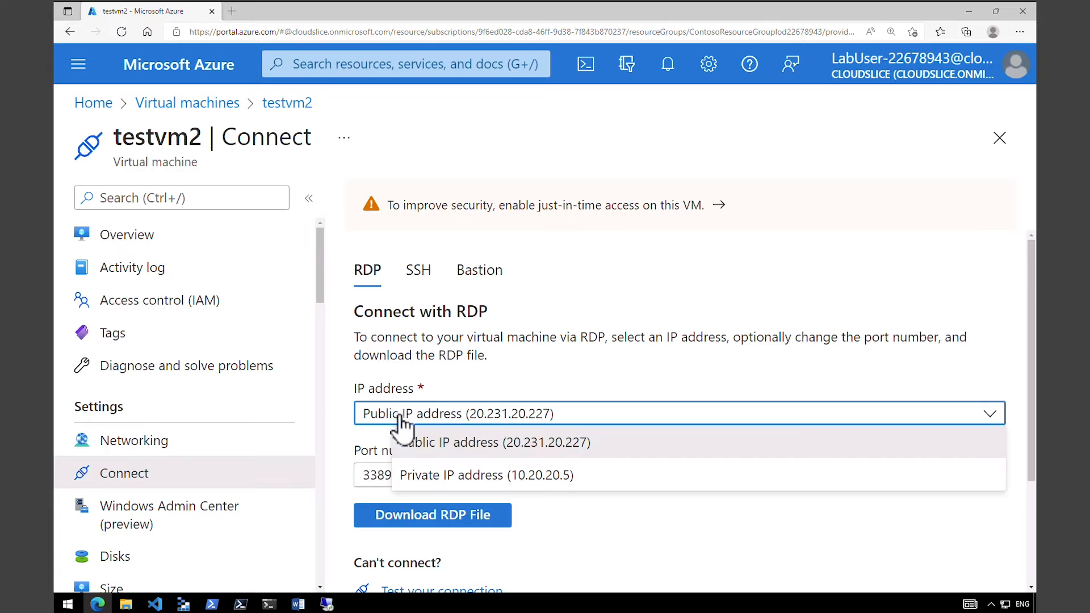
{"action": "left_click", "coordinate": [434, 420]}
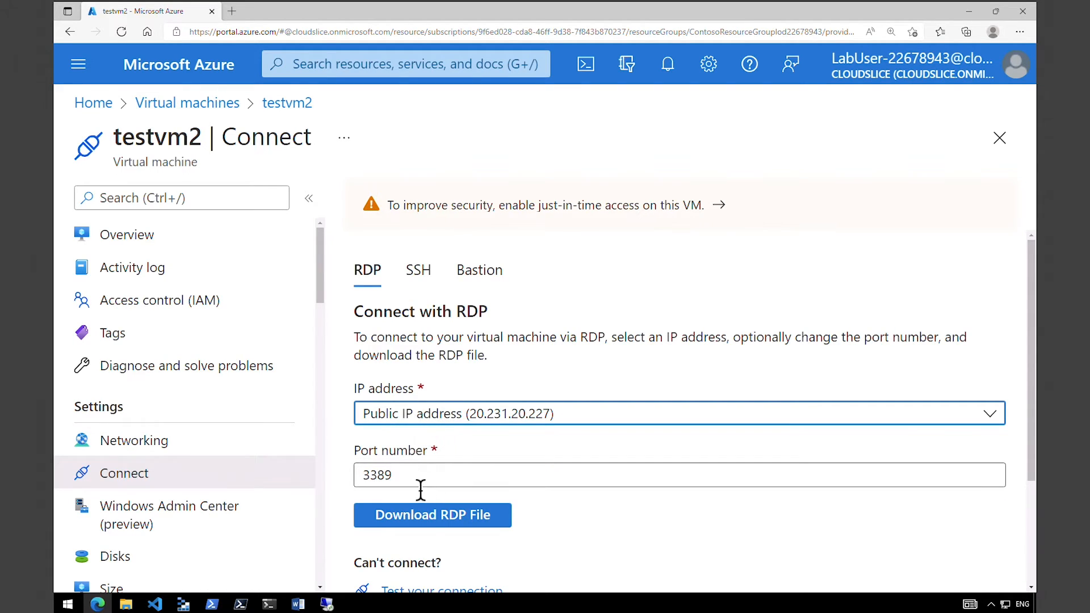
{"action": "left_click", "coordinate": [426, 519]}
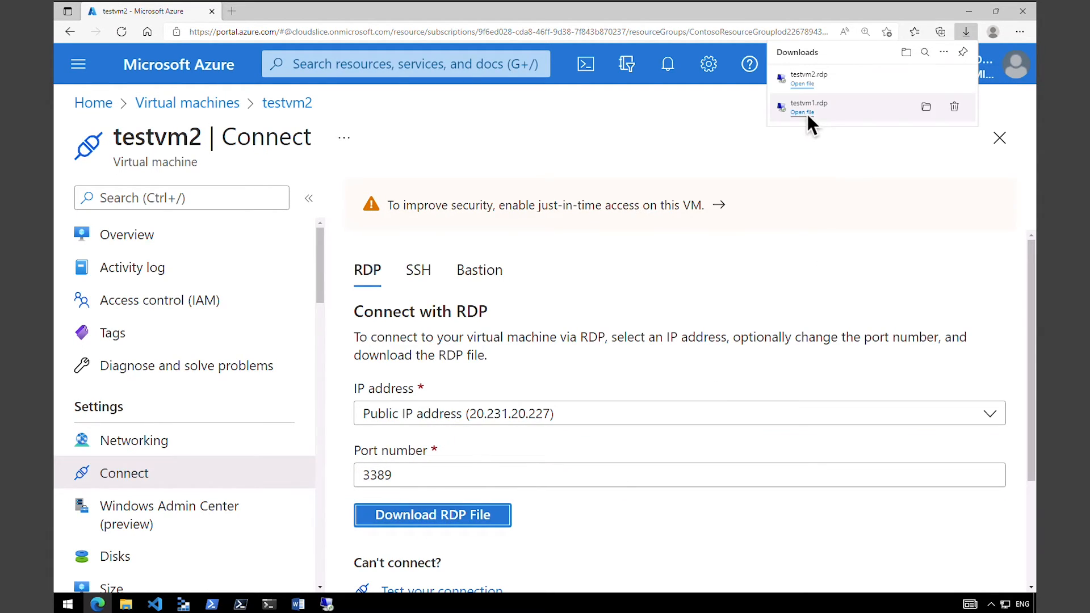
Connect to testvm2 from testvm2.rdp as TestUser with the account password.
{"action": "left_click", "coordinate": [803, 84]}
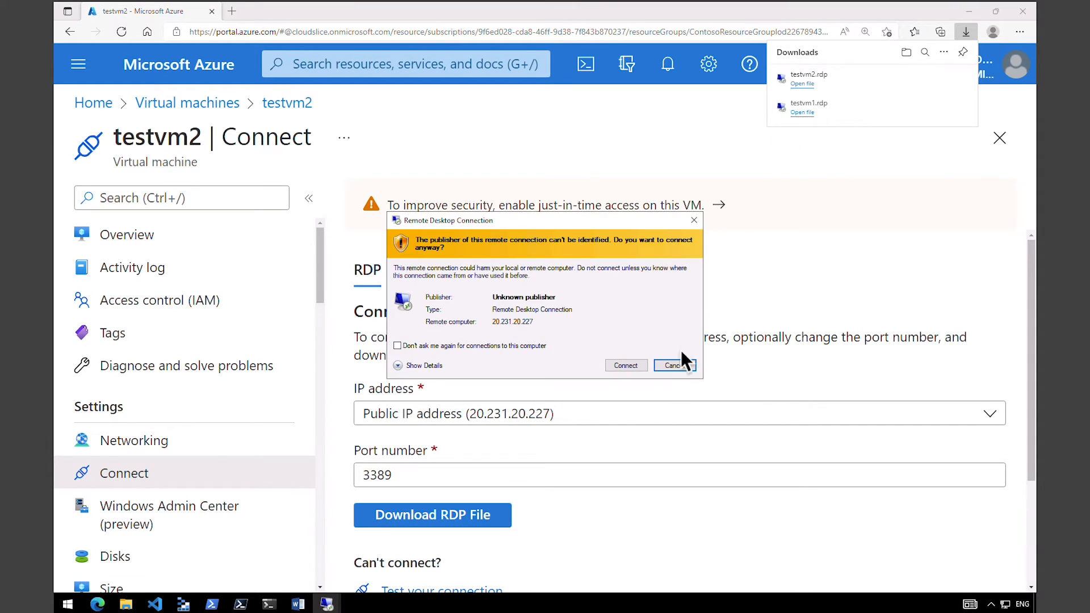
{"action": "left_click", "coordinate": [619, 366]}
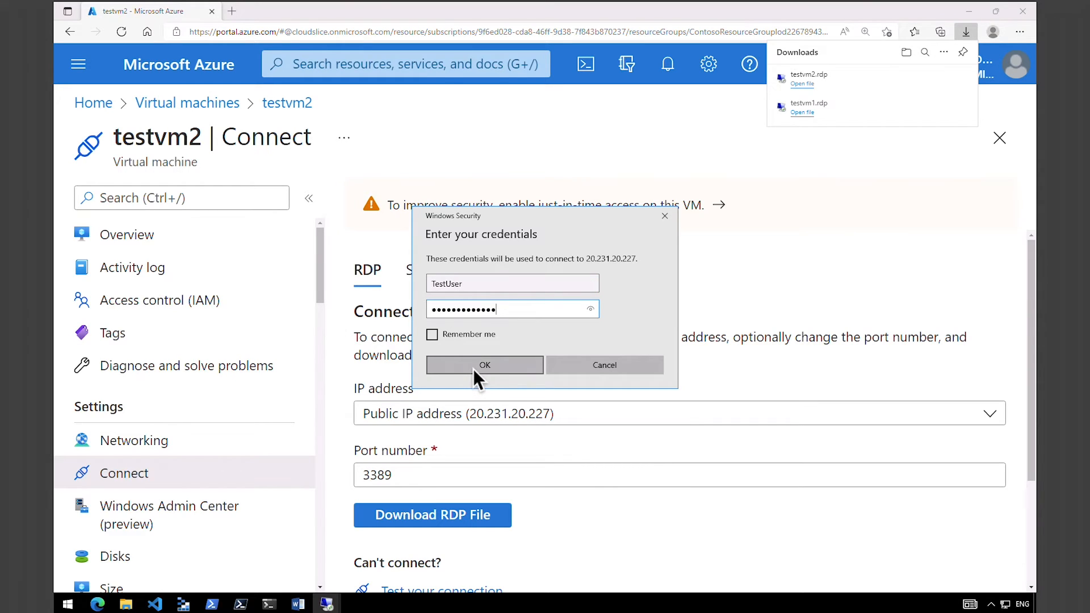
{"action": "left_click", "coordinate": [475, 368]}
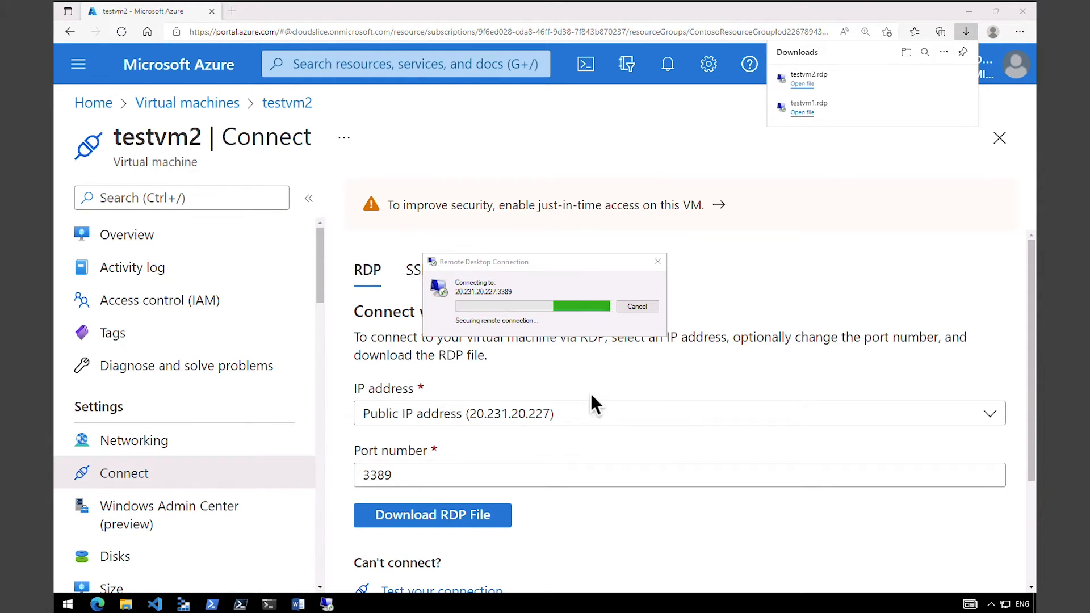
Restore the testvm1 session, take testvm2 out of full screen, and arrange the two remote desktop windows side by side.
{"action": "mouse_move", "coordinate": [327, 604]}
{"action": "left_click", "coordinate": [273, 563]}
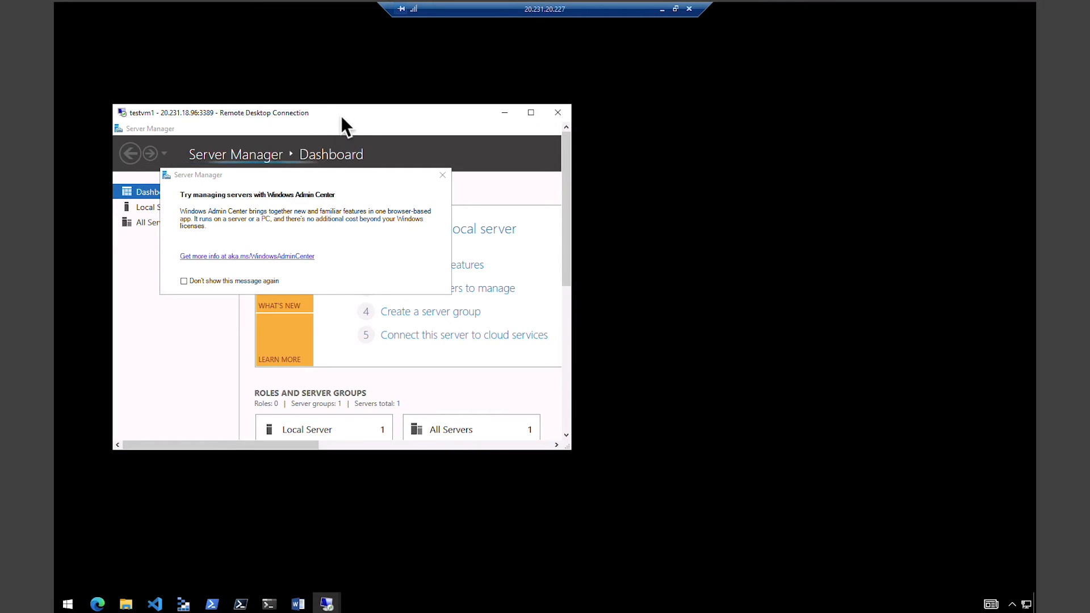
{"action": "left_click_drag", "start_coordinate": [341, 115], "coordinate": [320, 117]}
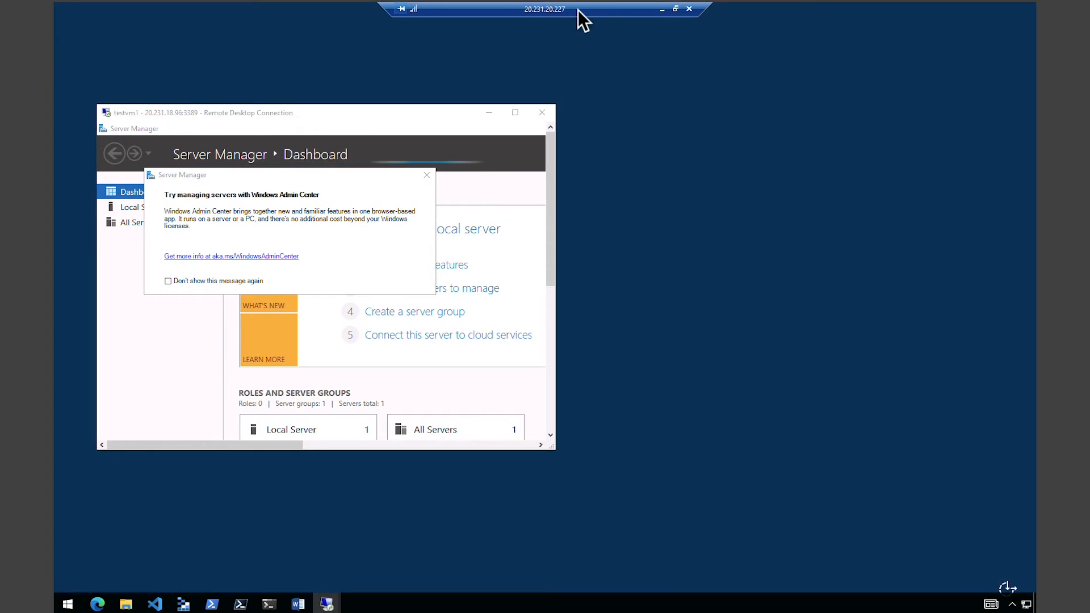
{"action": "double_click", "coordinate": [578, 9]}
{"action": "left_click_drag", "start_coordinate": [392, 11], "coordinate": [912, 139]}
{"action": "left_click", "coordinate": [569, 435]}
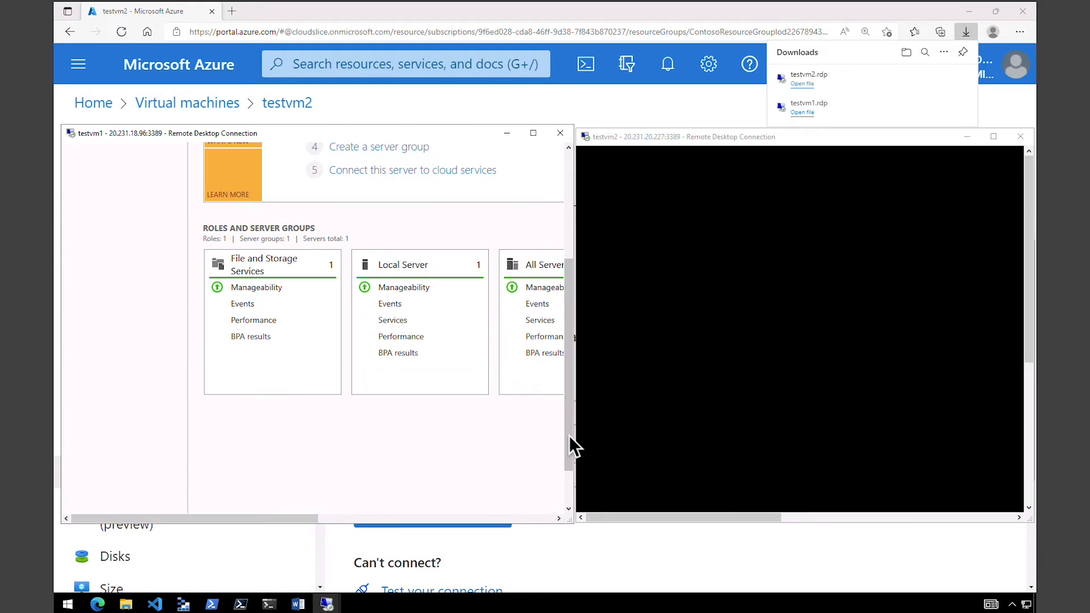
{"action": "left_click_drag", "start_coordinate": [574, 453], "coordinate": [564, 499]}
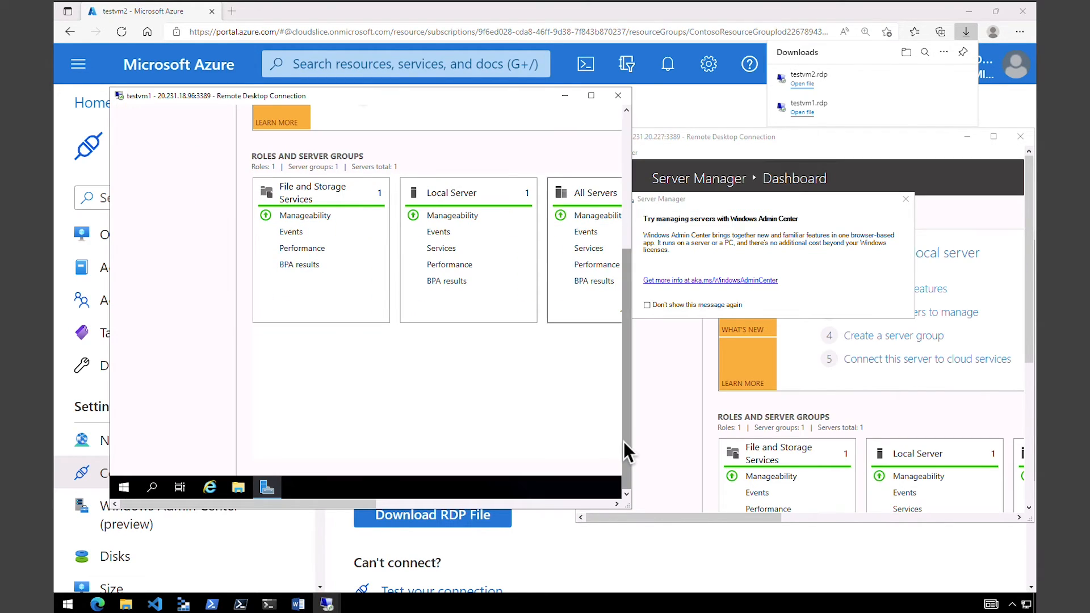
Open a Command Prompt in the testvm1 session by running cmd.
{"action": "right_click", "coordinate": [124, 490]}
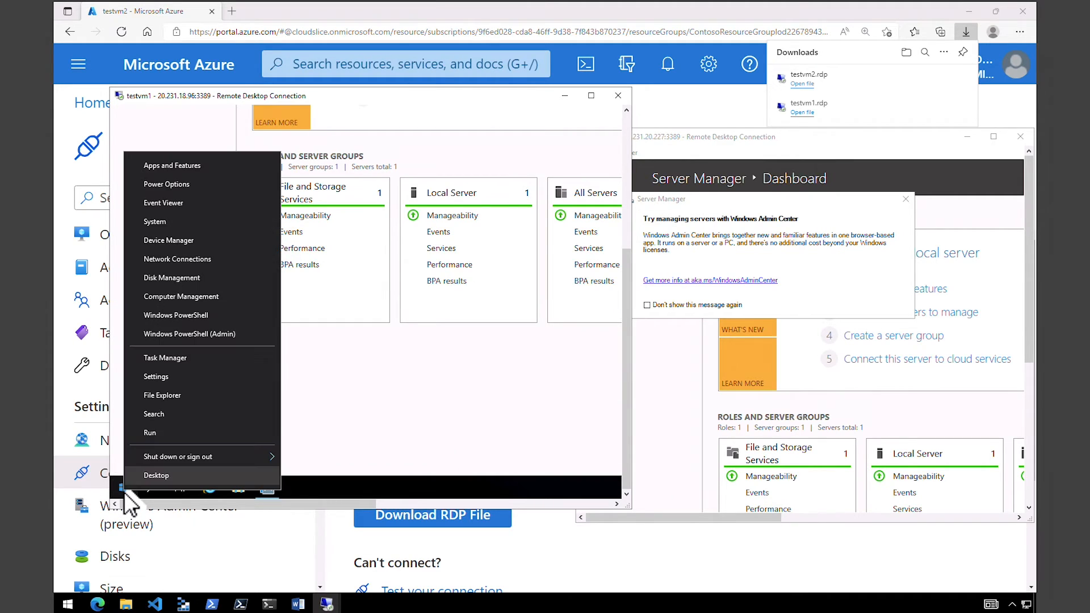
{"action": "left_click", "coordinate": [157, 435]}
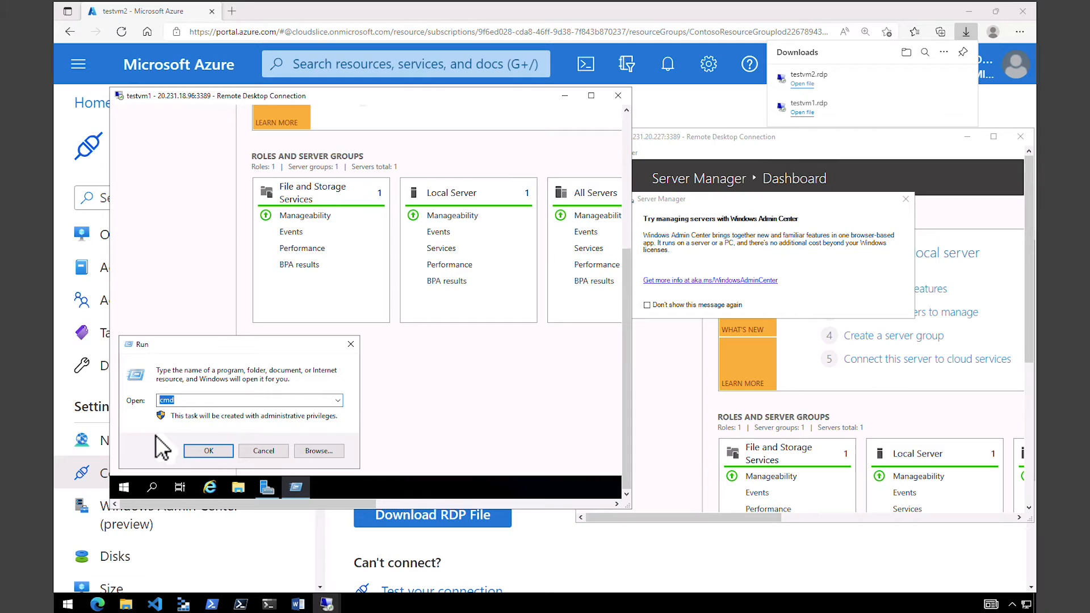
{"action": "key", "text": "Return"}
{"action": "left_click", "coordinate": [374, 321]}
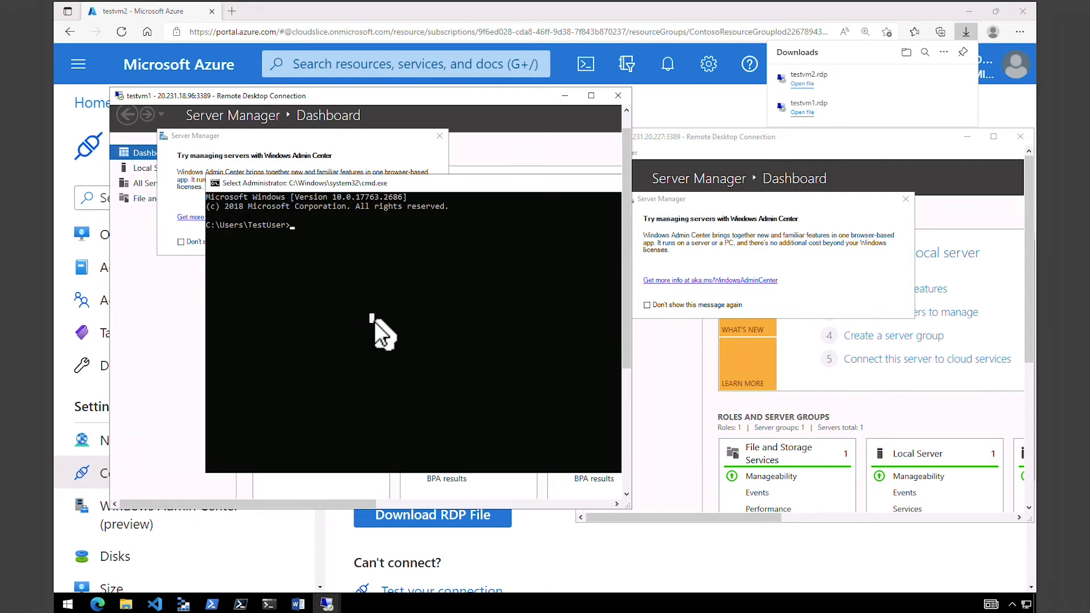
Ping testvm2.contoso.com from testvm1's Command Prompt.
{"action": "type", "text": "pin"}
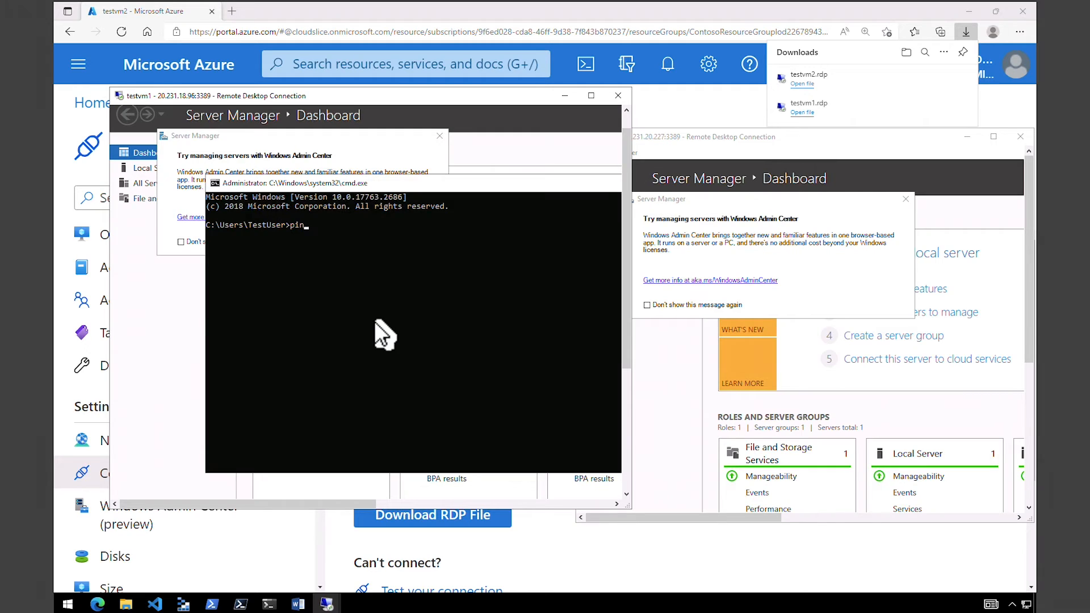
{"action": "type", "text": "g testvm2.contoso.com"}
{"action": "key", "text": "Return"}
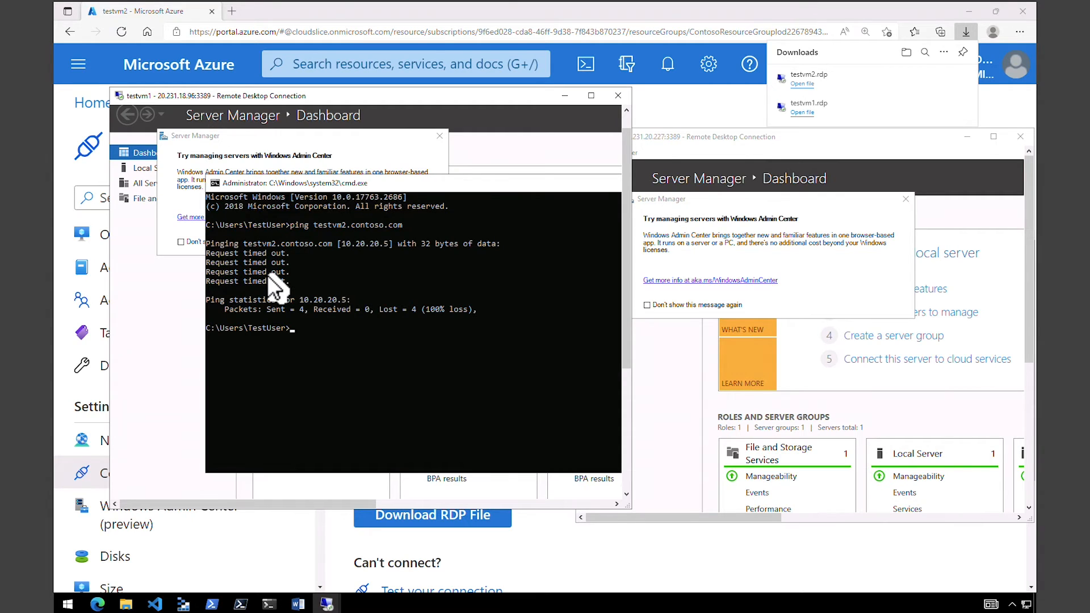
Open a Command Prompt in the testvm2 session and ping testvm1.contoso.com.
{"action": "left_click", "coordinate": [707, 135]}
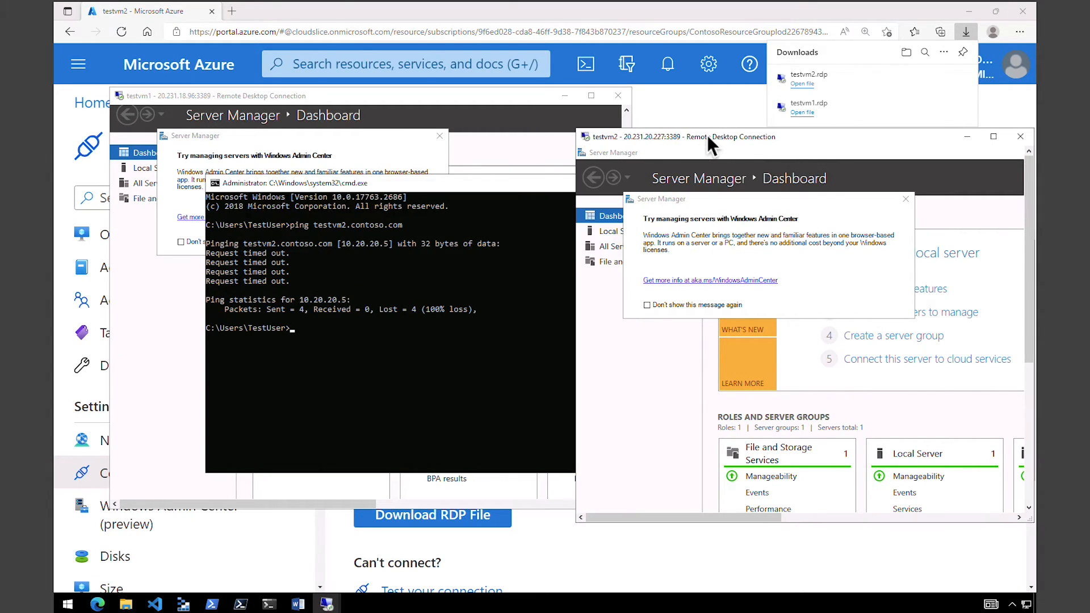
{"action": "right_click", "coordinate": [591, 496]}
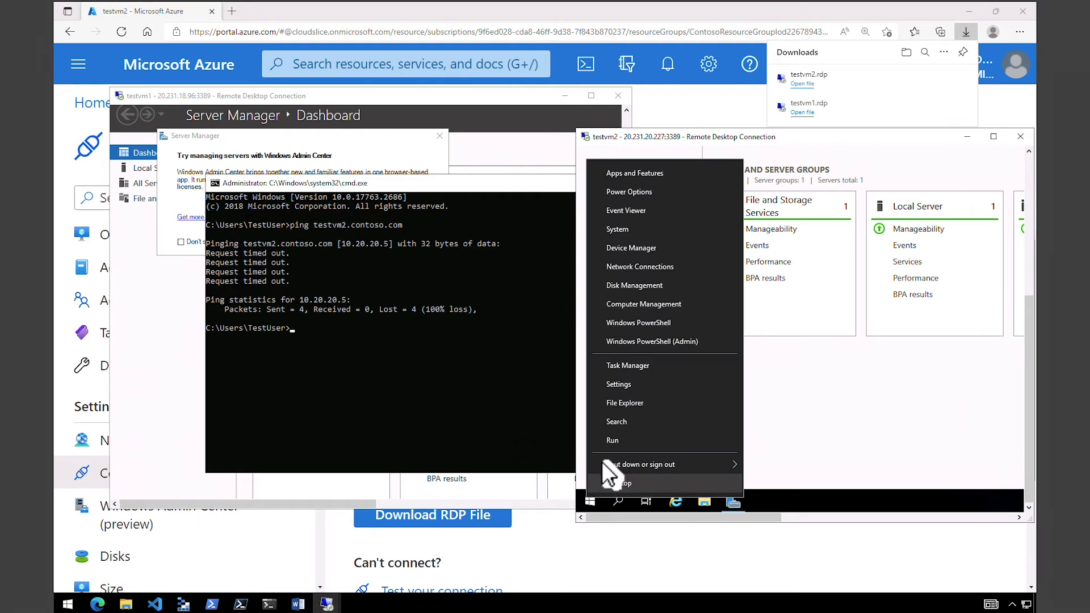
{"action": "left_click", "coordinate": [606, 441]}
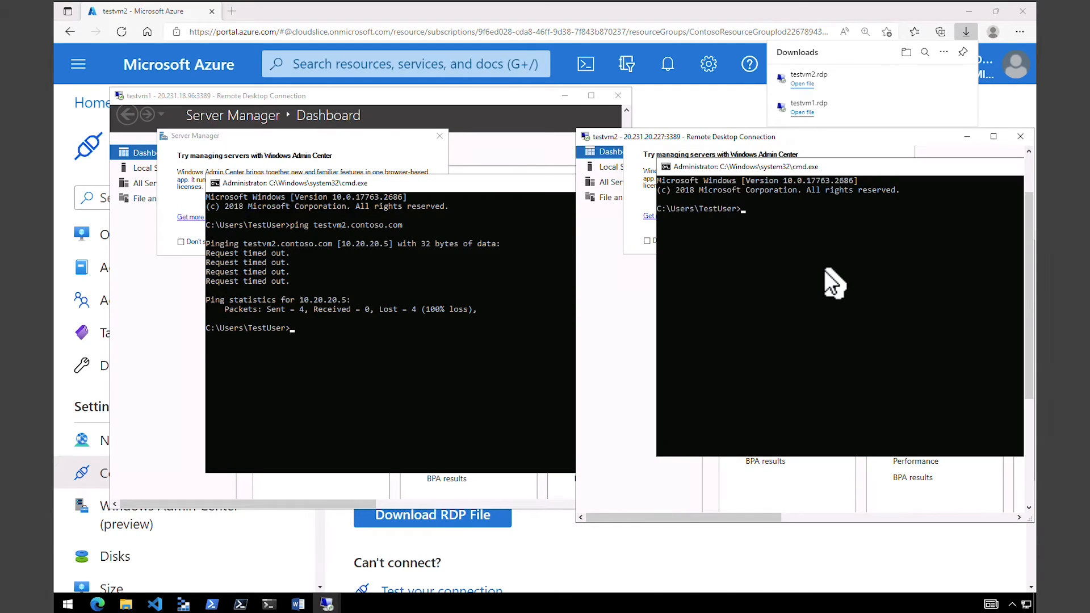
{"action": "type", "text": "ping testvm1.contoso.com"}
{"action": "key", "text": "Return"}
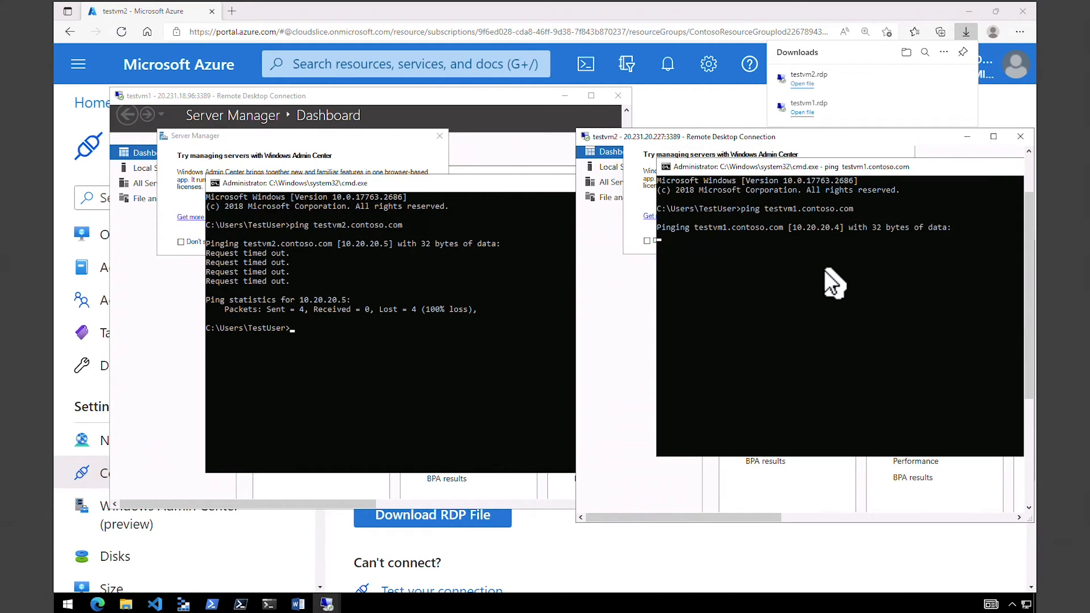
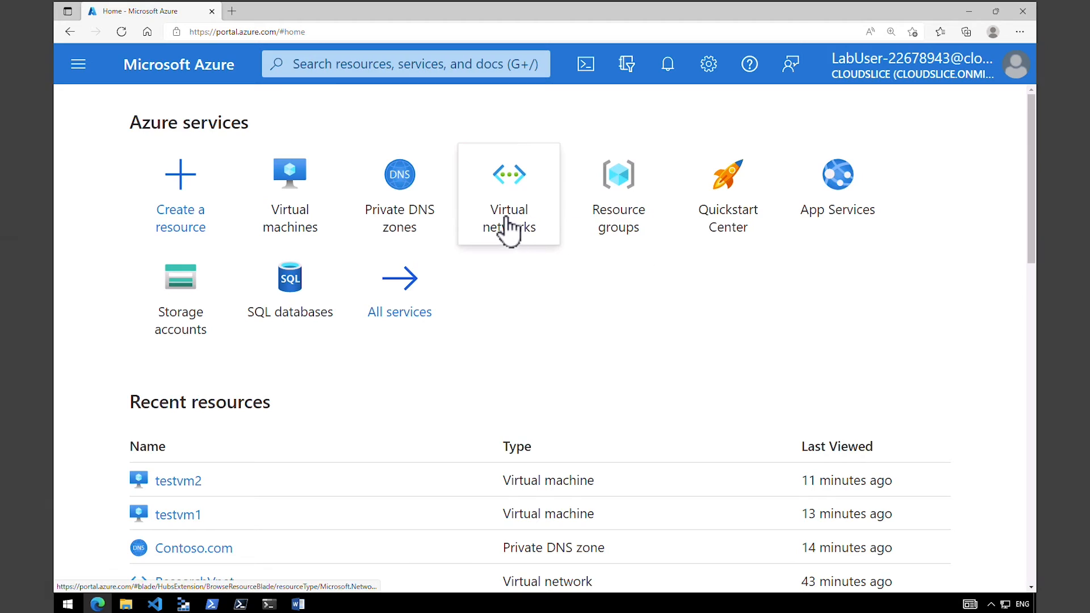
Open the virtual machines list, check the running deployment in Cloud Shell, and refresh the list.
{"action": "left_click", "coordinate": [290, 188]}
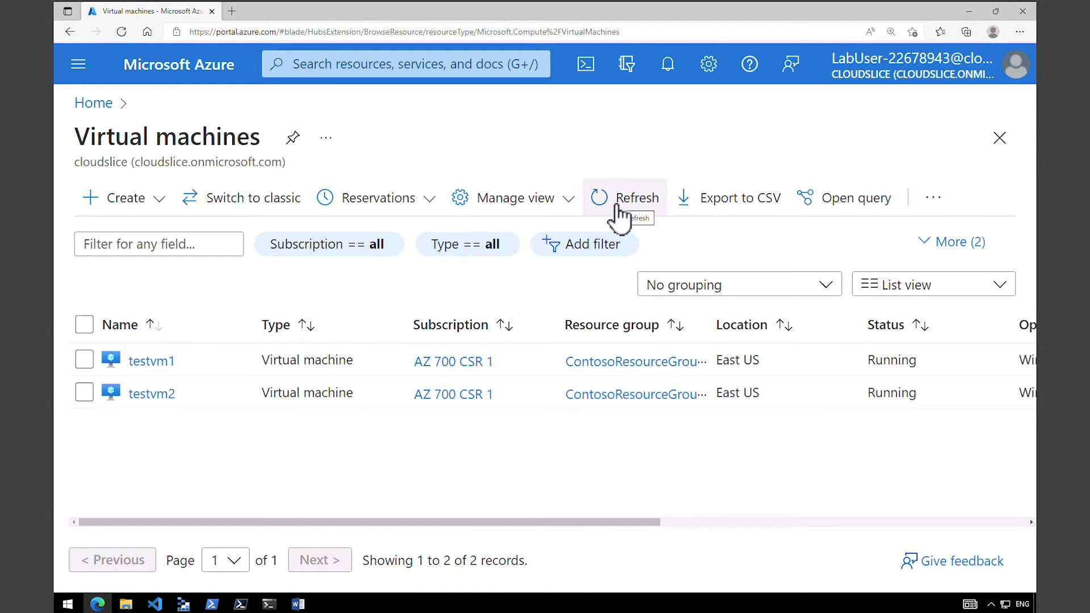
{"action": "left_click", "coordinate": [586, 63]}
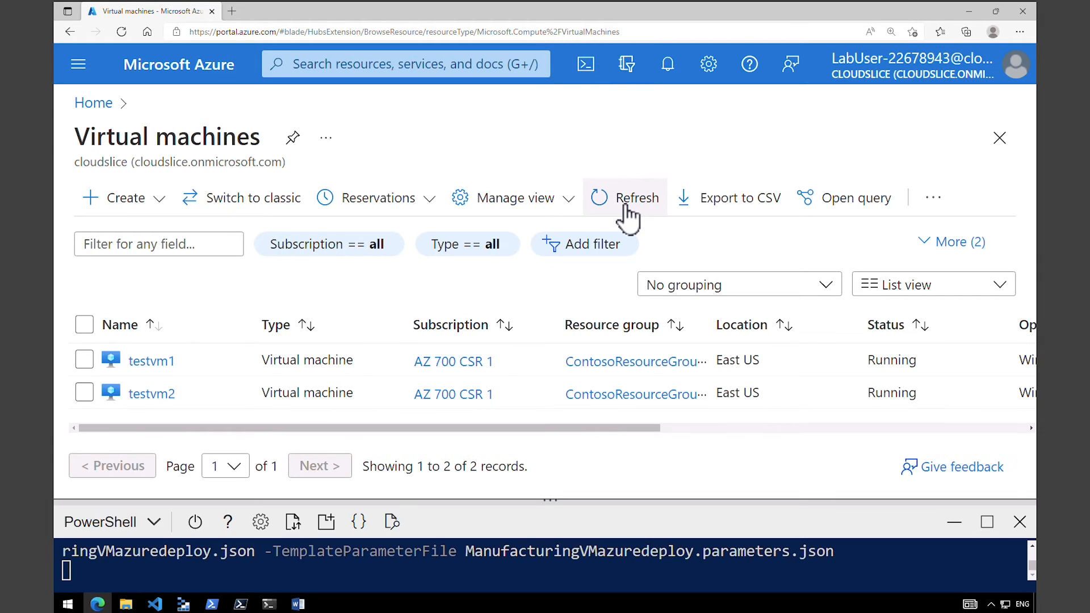
{"action": "left_click", "coordinate": [628, 215]}
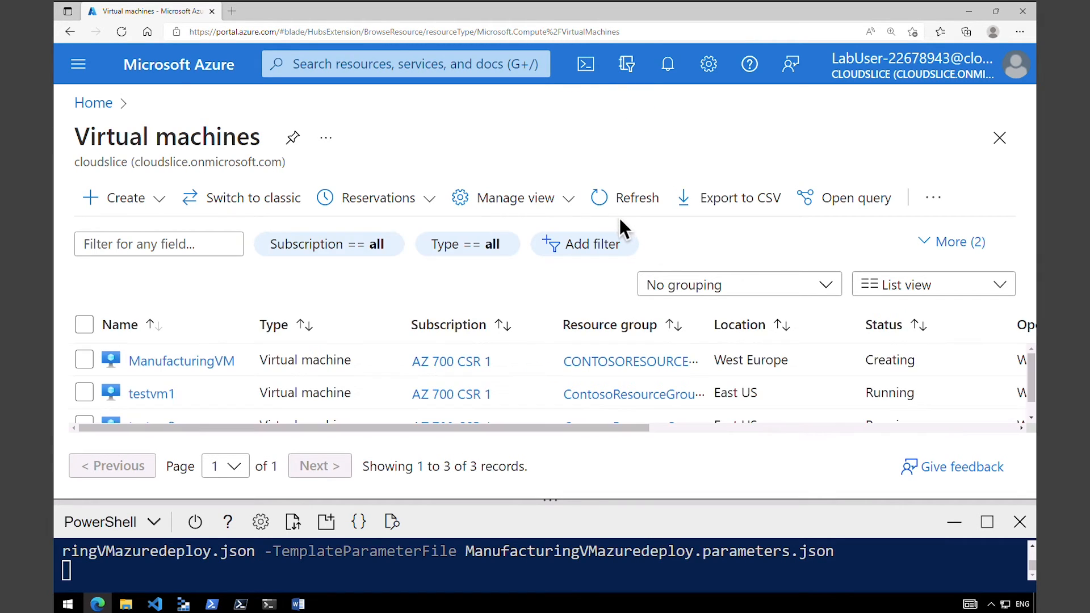
{"action": "left_click", "coordinate": [954, 525]}
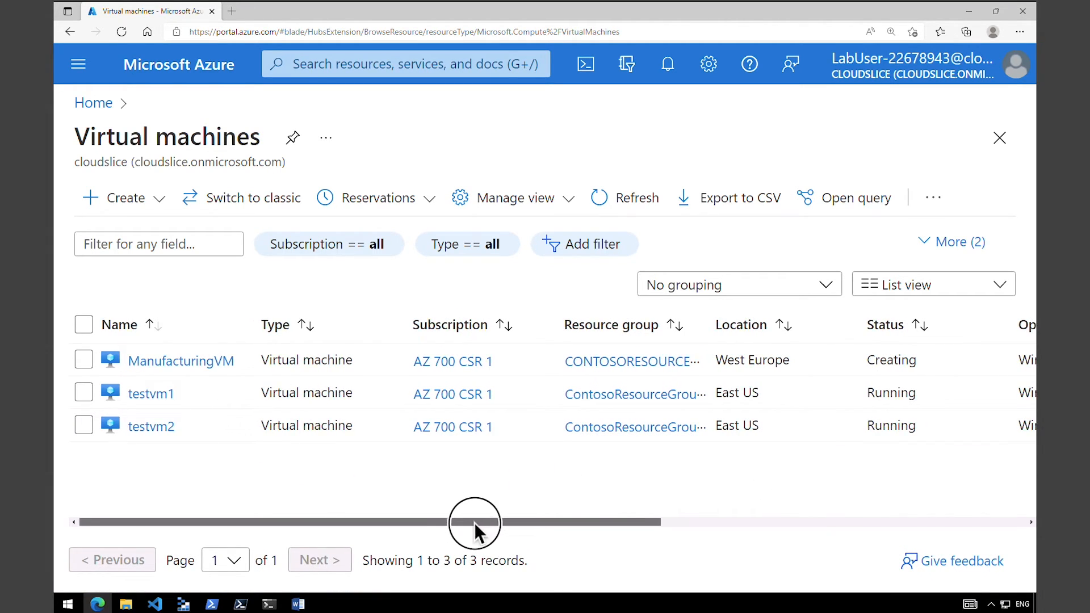
Examine ManufacturingVM's row in the list, checking its location, deployment status and operating system.
{"action": "scroll", "coordinate": [475, 523], "scroll_direction": "right", "scroll_amount": 1}
{"action": "scroll", "coordinate": [190, 445], "scroll_direction": "left", "scroll_amount": 1}
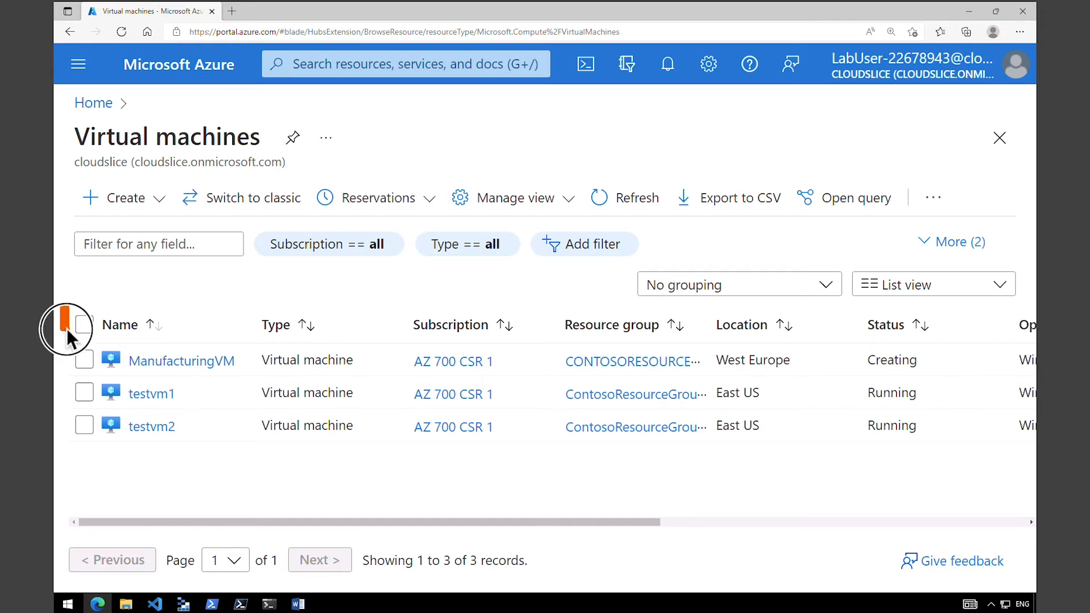
{"action": "mouse_move", "coordinate": [66, 328]}
{"action": "left_mouse_down"}
{"action": "mouse_move", "coordinate": [294, 377]}
{"action": "mouse_move", "coordinate": [1054, 382]}
{"action": "mouse_move", "coordinate": [1039, 381]}
{"action": "left_mouse_up"}
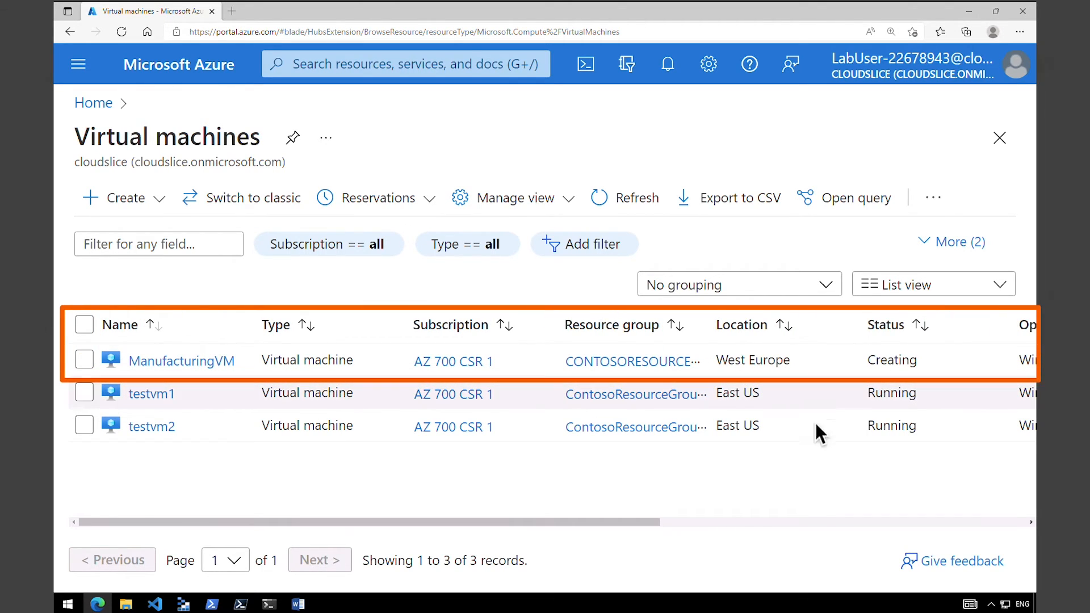
{"action": "left_click_drag", "start_coordinate": [522, 520], "coordinate": [700, 523]}
{"action": "double_click", "coordinate": [599, 360]}
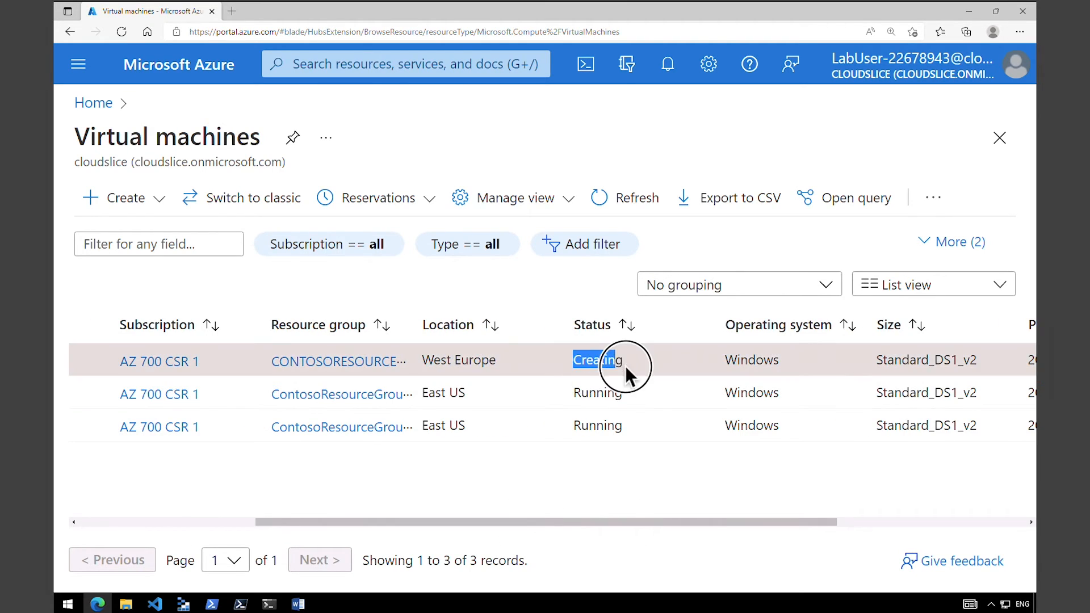
{"action": "left_click_drag", "start_coordinate": [689, 521], "coordinate": [811, 489]}
{"action": "left_click_drag", "start_coordinate": [749, 360], "coordinate": [702, 360]}
{"action": "left_click_drag", "start_coordinate": [667, 520], "coordinate": [575, 518]}
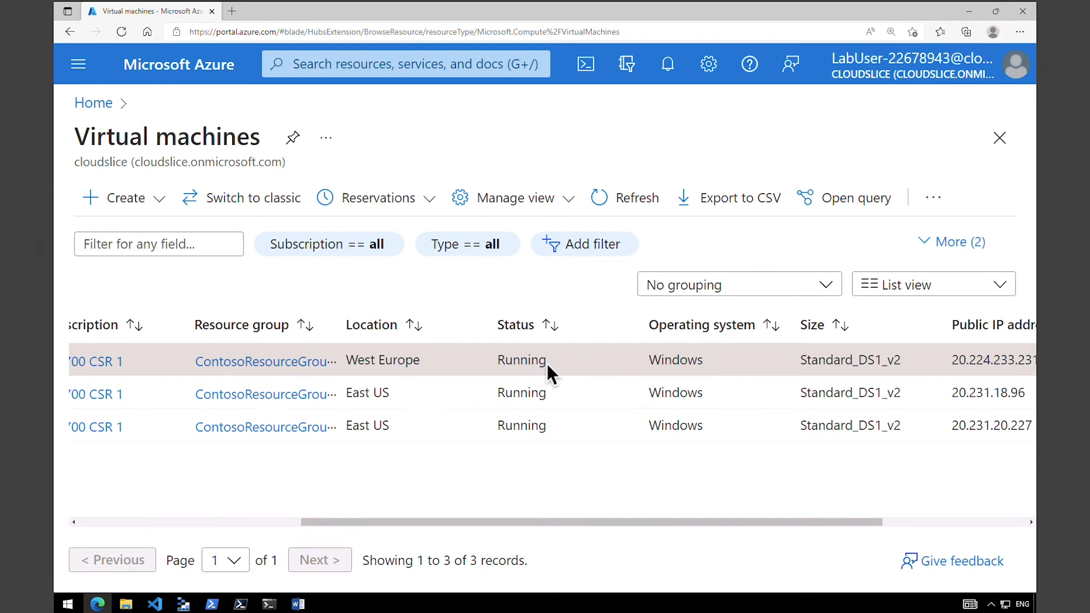
{"action": "left_click_drag", "start_coordinate": [547, 363], "coordinate": [505, 361]}
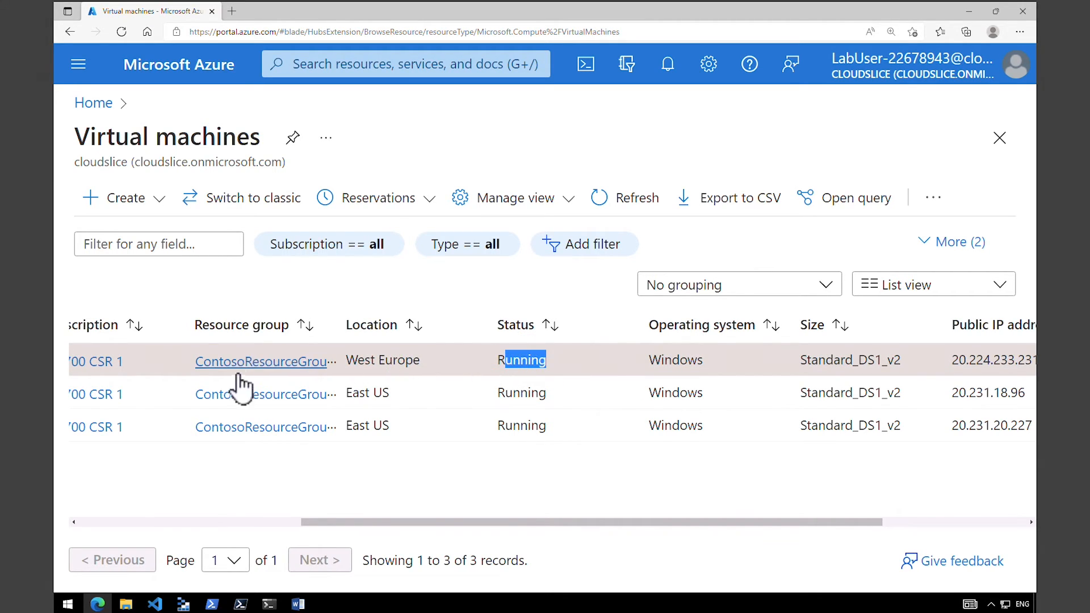
{"action": "left_click", "coordinate": [277, 523]}
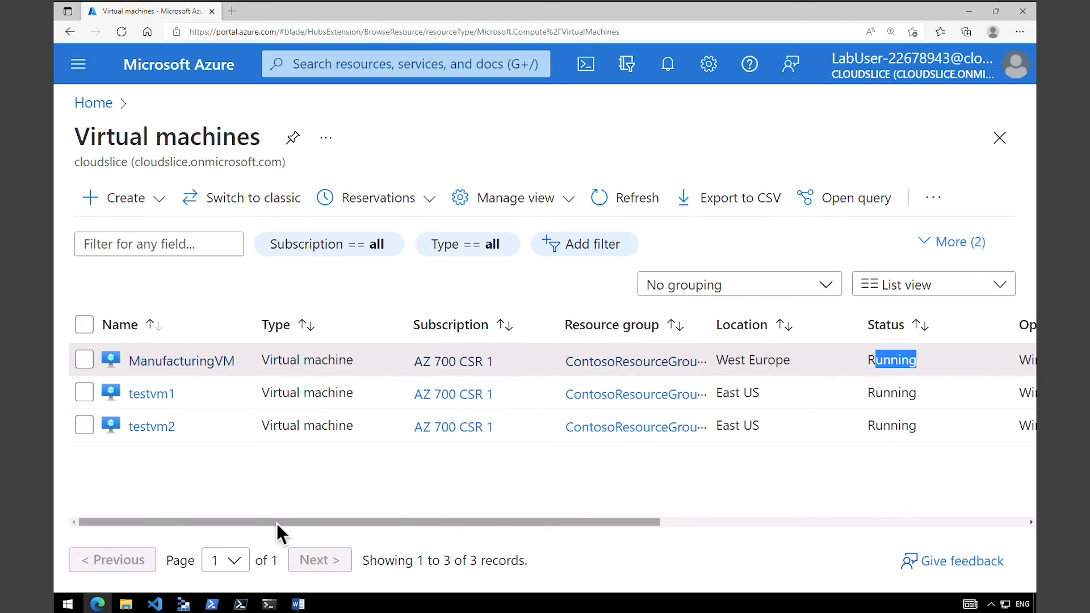
Download the RDP file for ManufacturingVM using its public IP address and port 3389.
{"action": "left_click", "coordinate": [192, 364]}
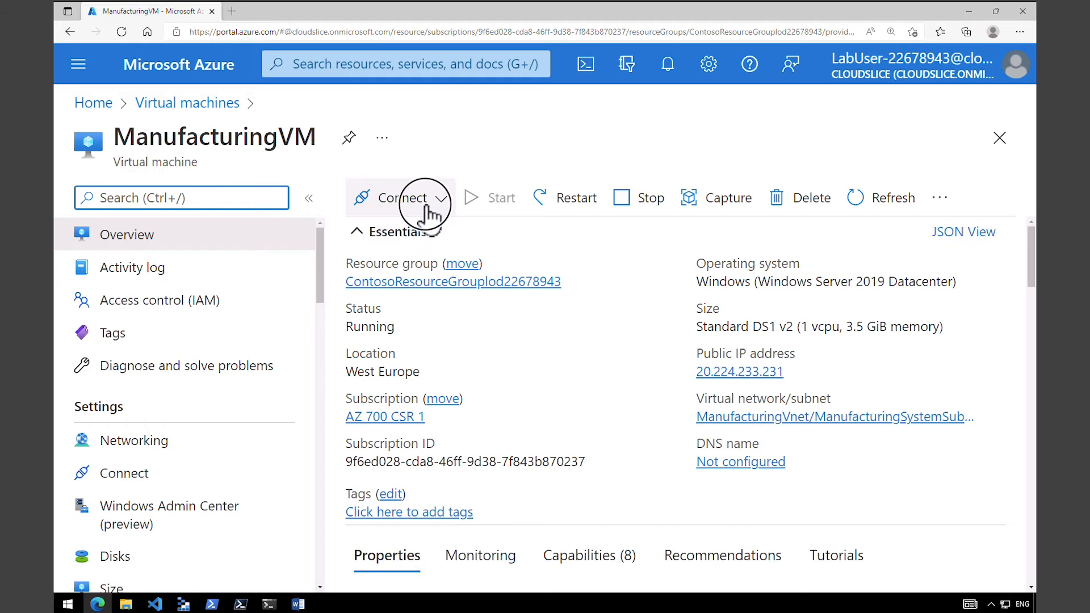
{"action": "left_click", "coordinate": [421, 206]}
{"action": "left_click", "coordinate": [383, 242]}
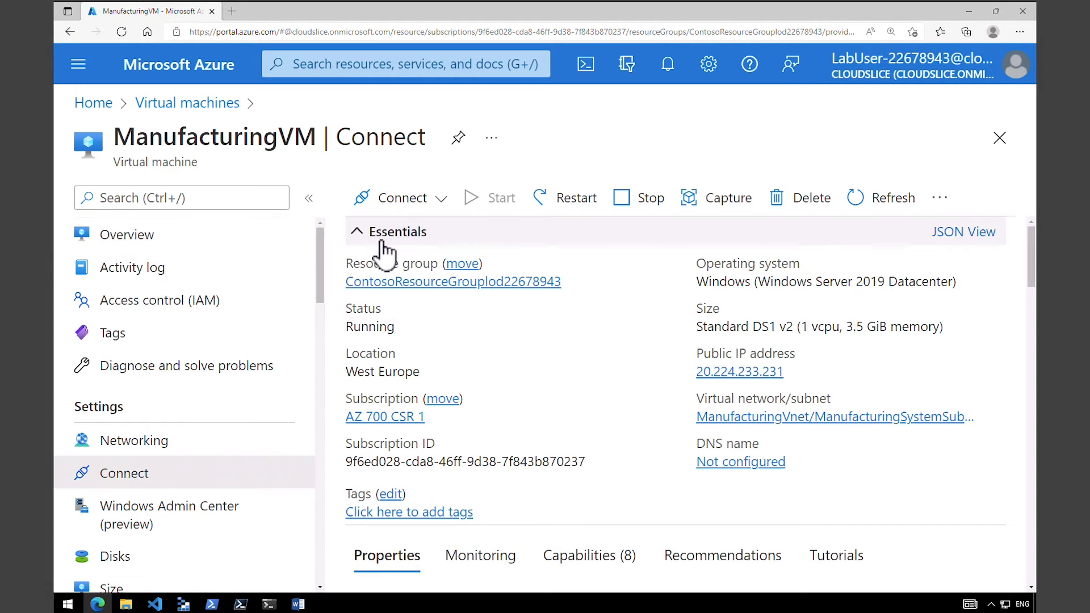
{"action": "left_click", "coordinate": [461, 423]}
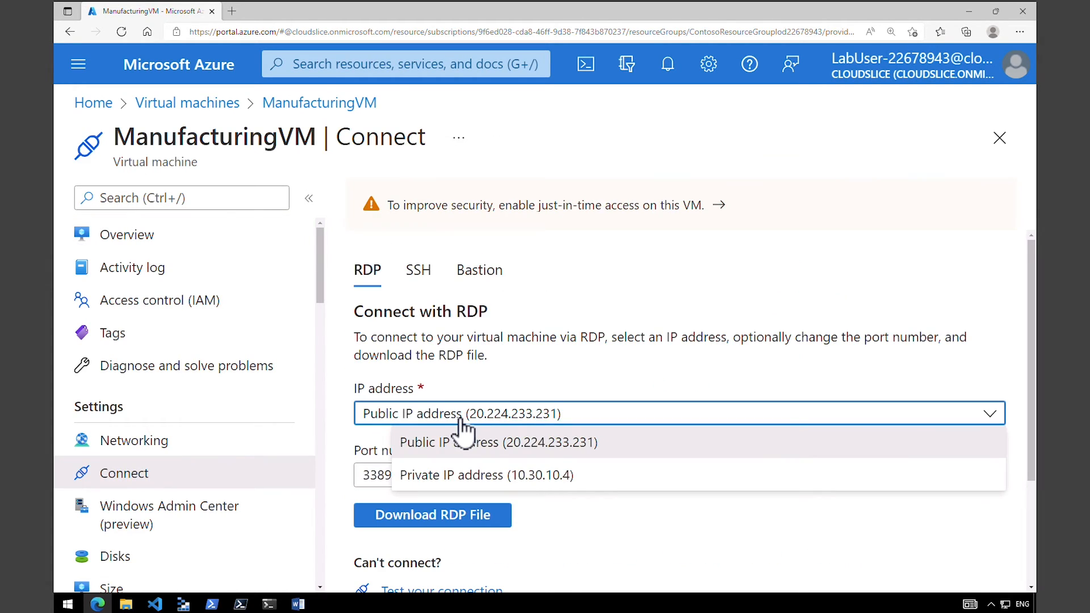
{"action": "left_click", "coordinate": [444, 522]}
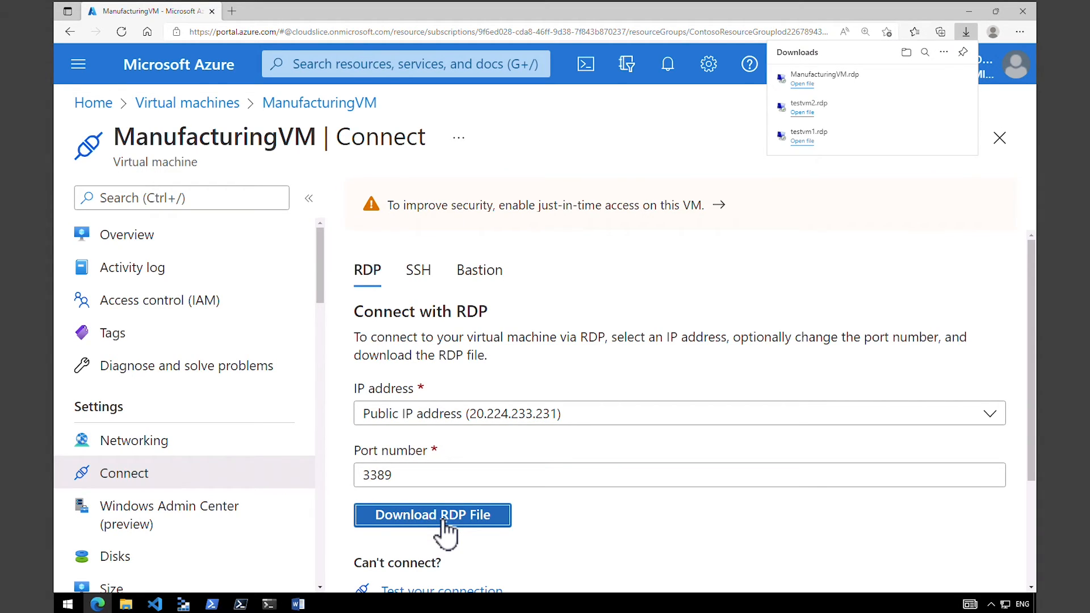
{"action": "left_click", "coordinate": [445, 522]}
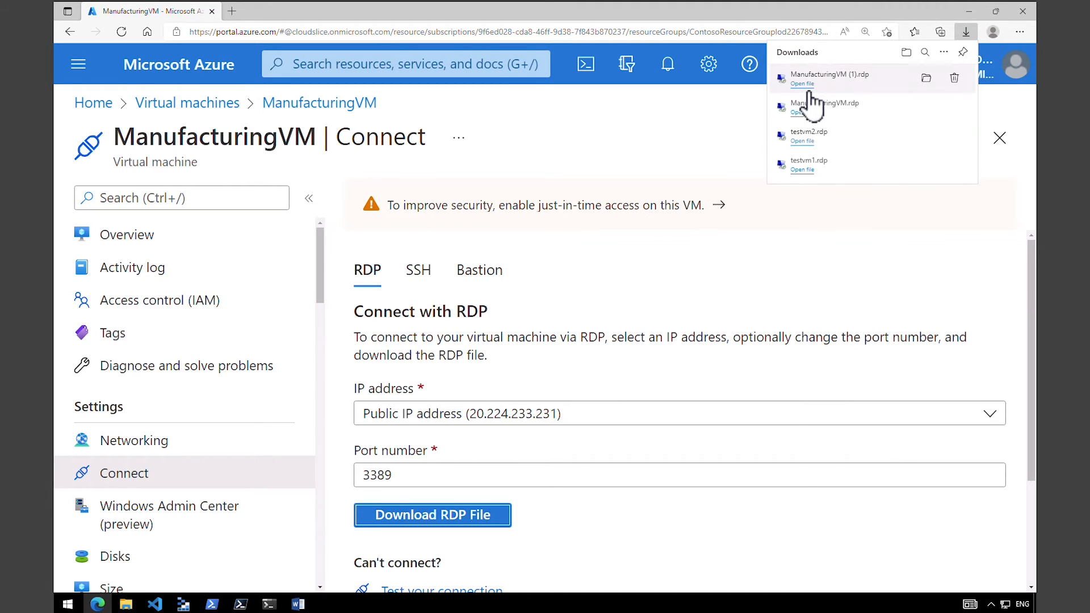
Open the downloaded ManufacturingVM RDP file and connect as TestUser with the account password, accepting the security prompts.
{"action": "left_click", "coordinate": [809, 86]}
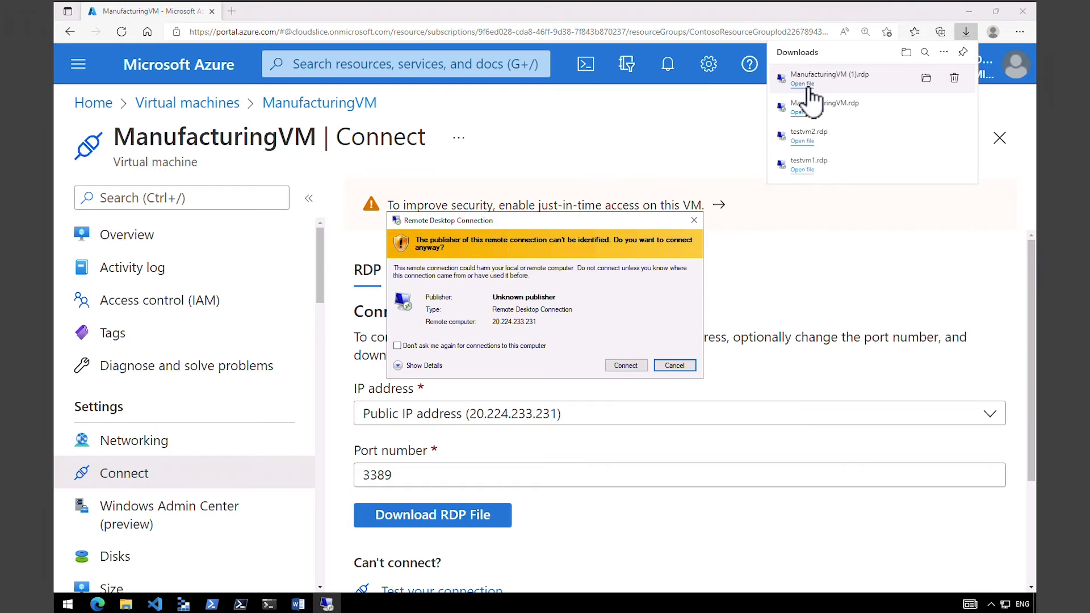
{"action": "left_click", "coordinate": [633, 364]}
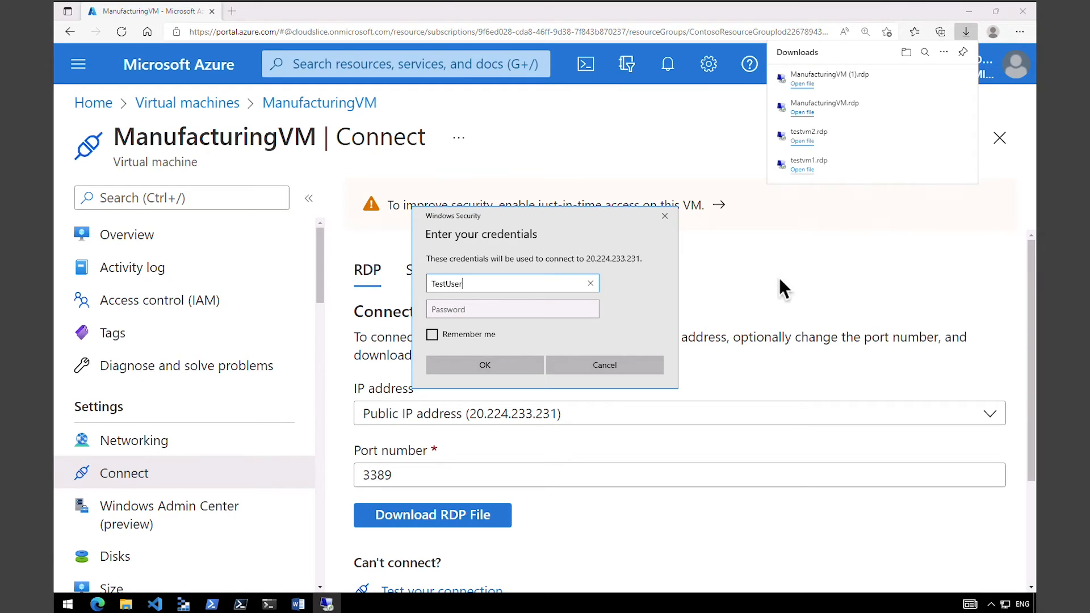
{"action": "left_click", "coordinate": [577, 307]}
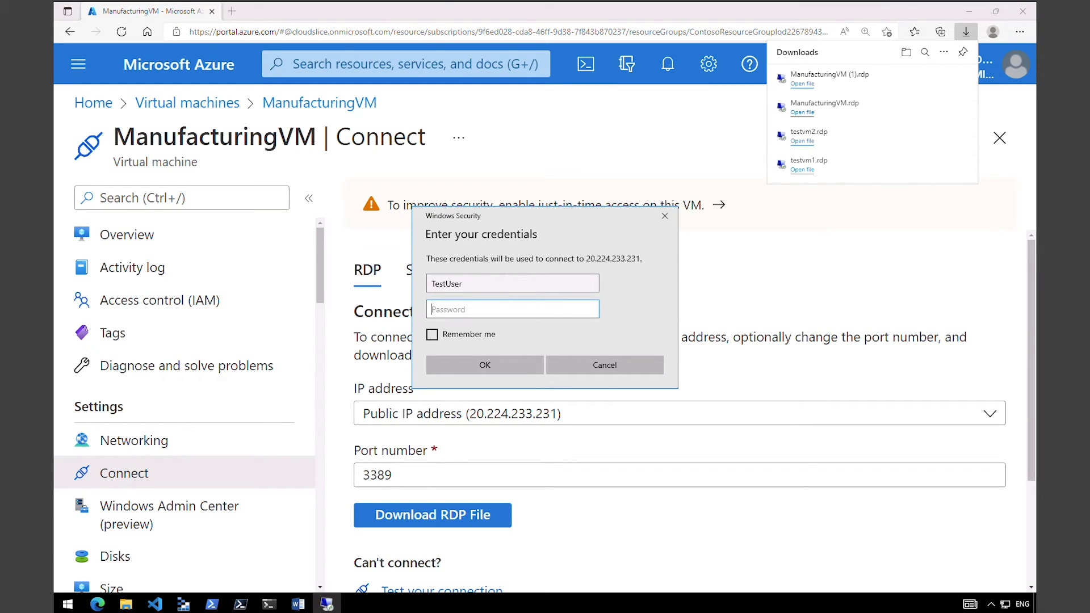
{"action": "type", "text": "•••••••••••••"}
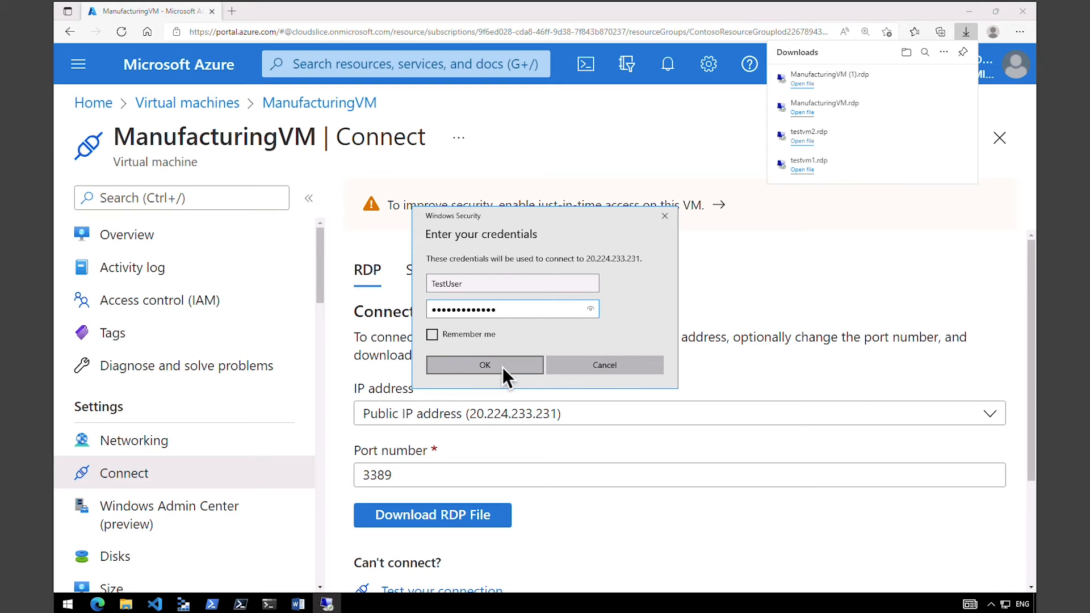
{"action": "left_click", "coordinate": [503, 367]}
{"action": "left_click", "coordinate": [577, 394]}
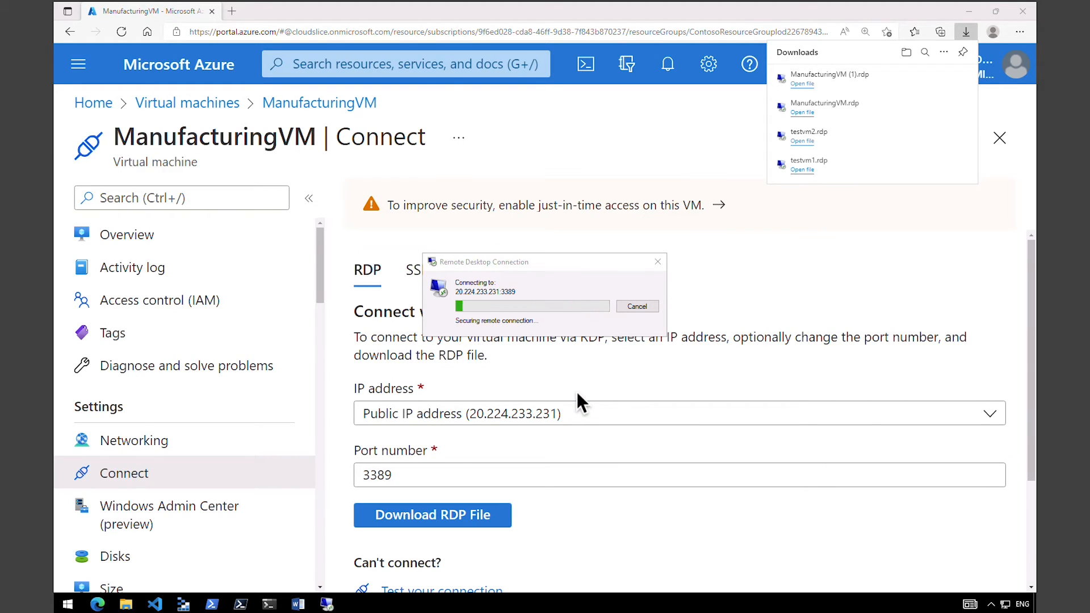
Open Windows PowerShell in the ManufacturingVM session, run ipconfig, and highlight the IPv4 address.
{"action": "right_click", "coordinate": [69, 604]}
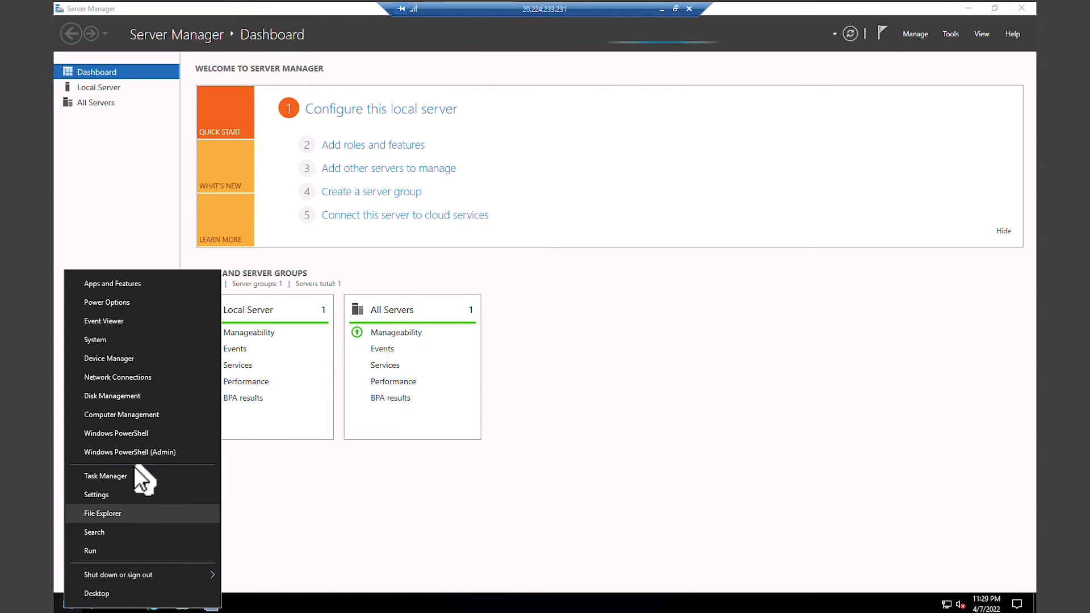
{"action": "left_click", "coordinate": [151, 436]}
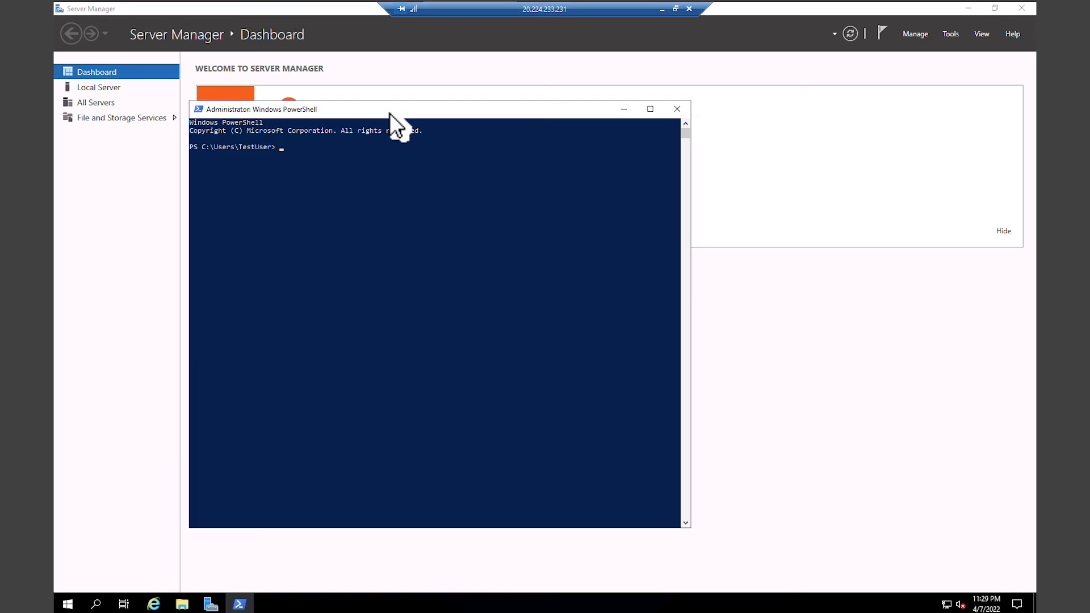
{"action": "type", "text": "ipconfig"}
{"action": "key", "text": "Return"}
{"action": "left_click_drag", "start_coordinate": [348, 221], "coordinate": [397, 224]}
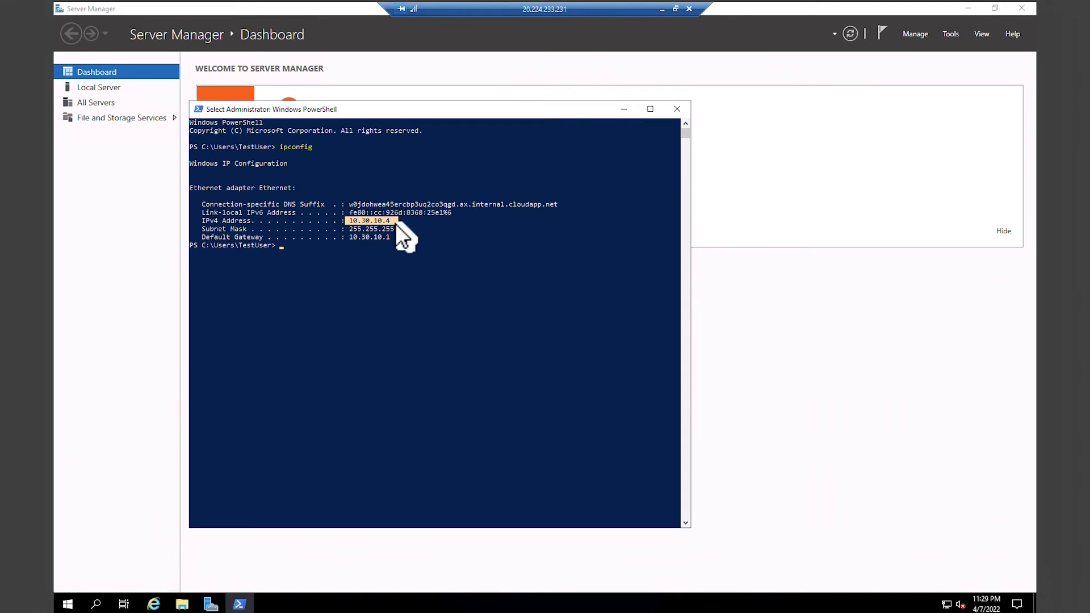
{"action": "key", "text": "ctrl"}
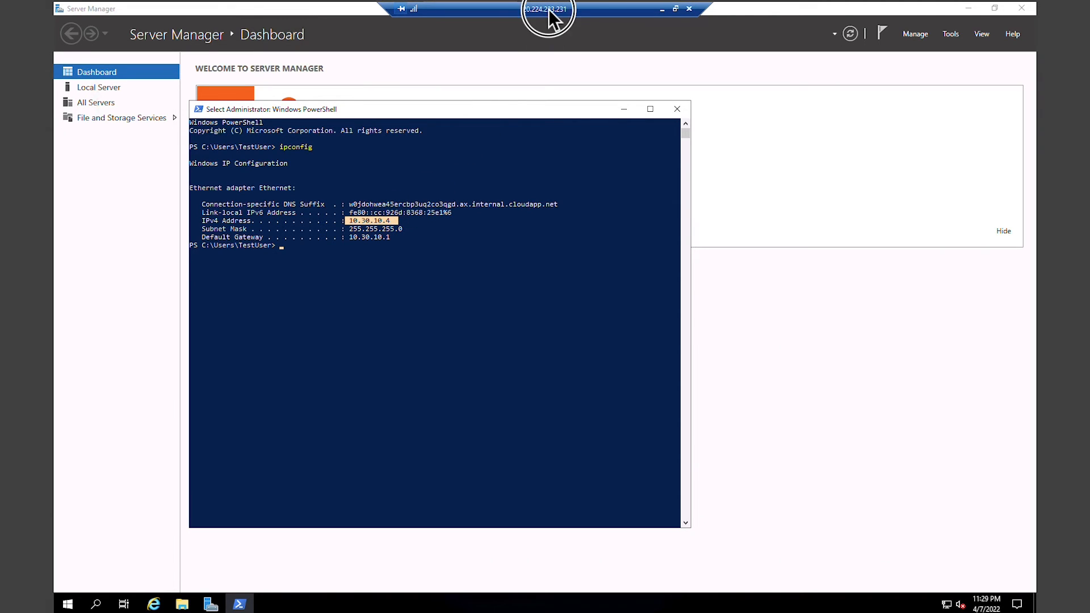
Take the ManufacturingVM session out of full screen, resize its window, and reposition PowerShell so the ipconfig output fits.
{"action": "double_click", "coordinate": [548, 10]}
{"action": "left_click_drag", "start_coordinate": [519, 349], "coordinate": [643, 430]}
{"action": "left_click_drag", "start_coordinate": [324, 119], "coordinate": [190, 47]}
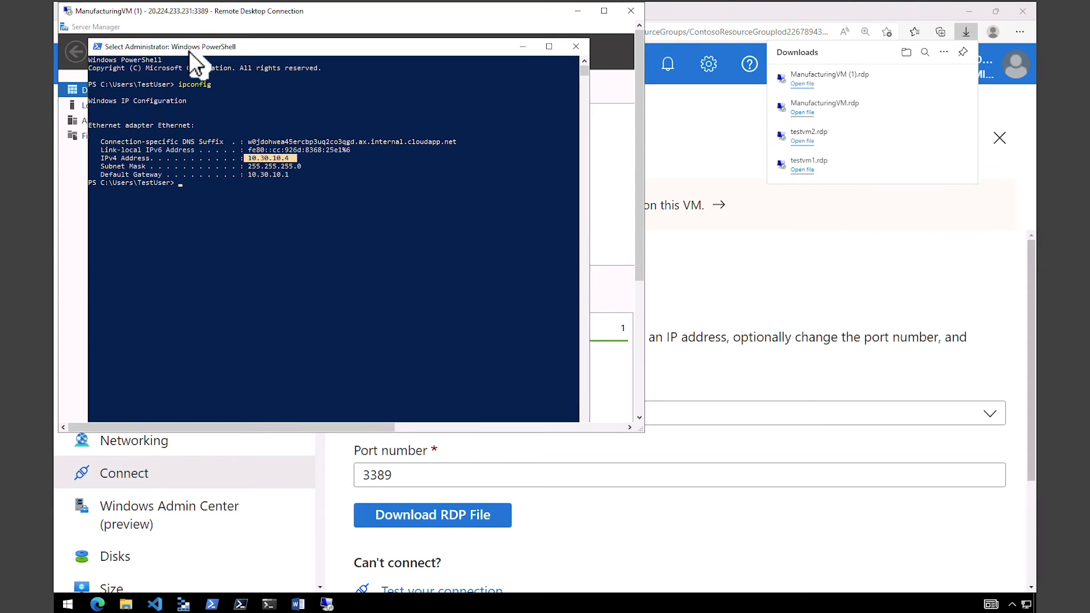
Download the RDP file for testvm1's public IP address and open it to connect to the VM.
{"action": "left_click", "coordinate": [488, 563]}
{"action": "left_click", "coordinate": [210, 107]}
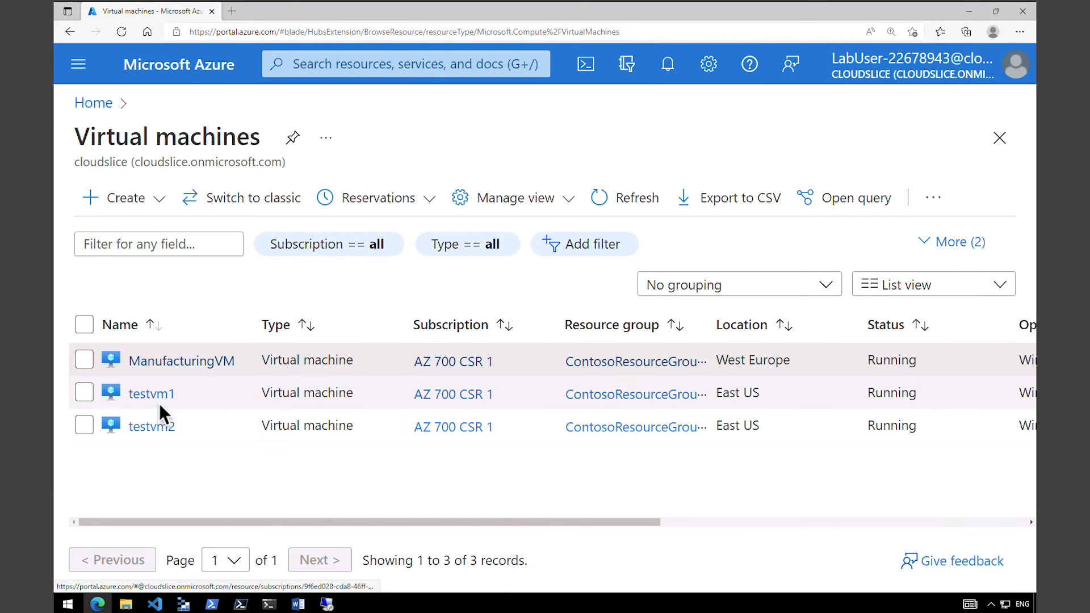
{"action": "left_click", "coordinate": [158, 397]}
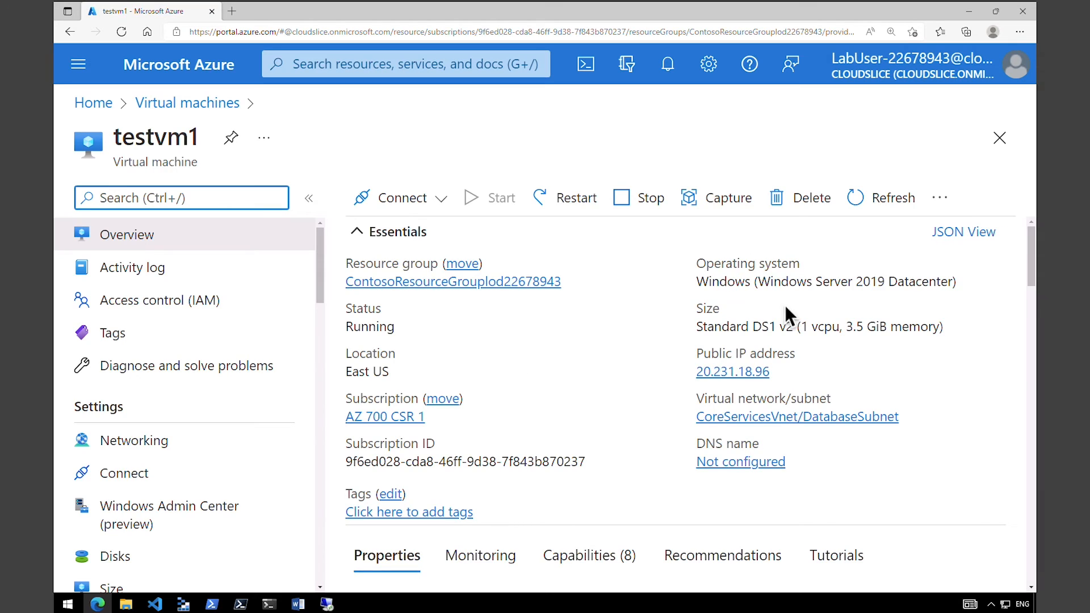
{"action": "left_click_drag", "start_coordinate": [1035, 282], "coordinate": [1034, 288]}
{"action": "left_click", "coordinate": [409, 198]}
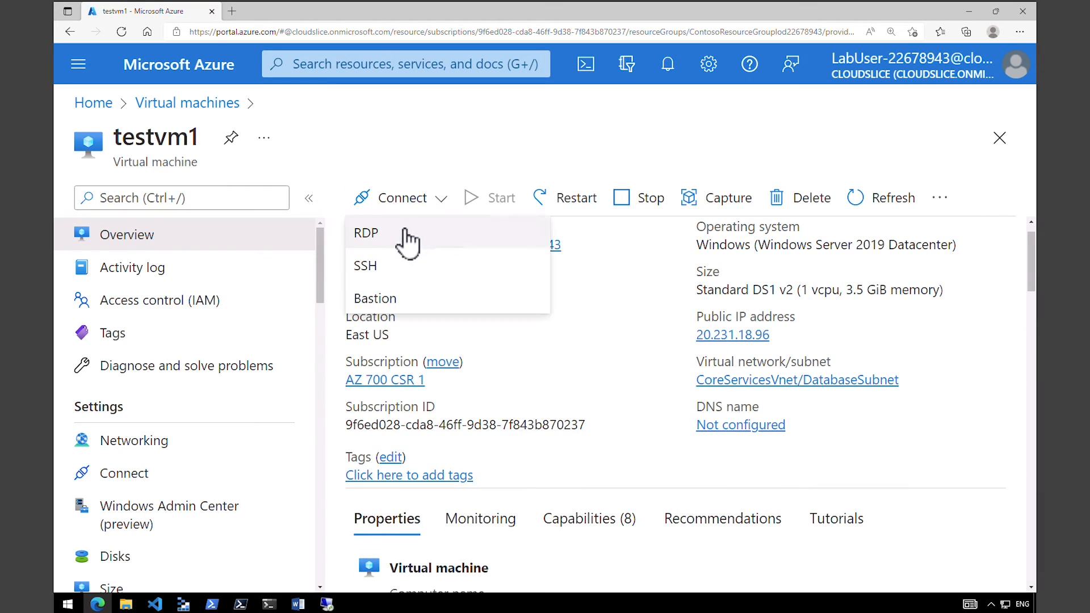
{"action": "left_click", "coordinate": [403, 234]}
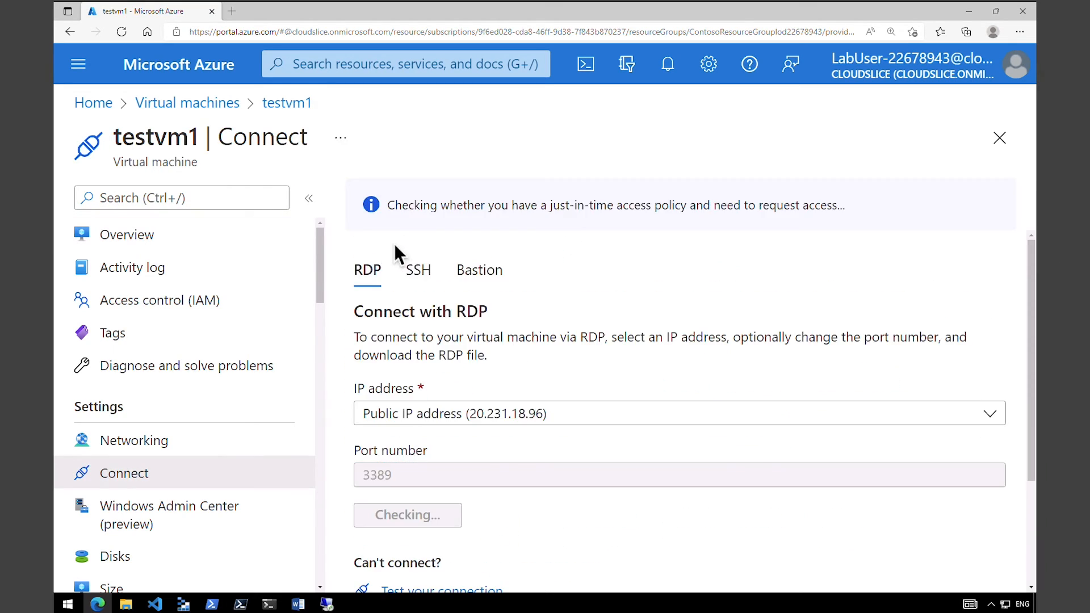
{"action": "left_click", "coordinate": [427, 517]}
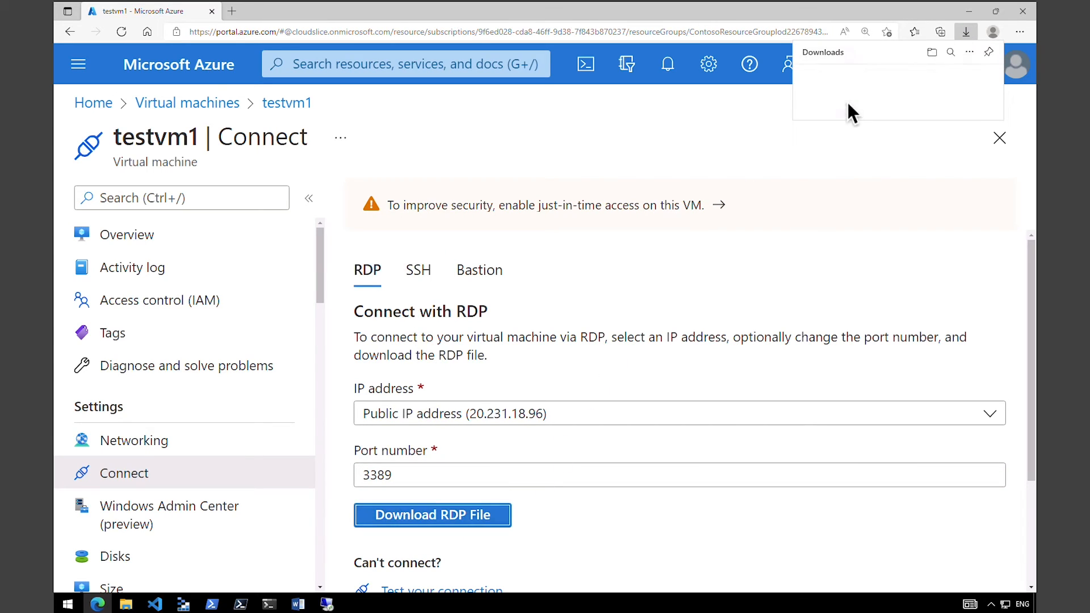
{"action": "left_click", "coordinate": [802, 84]}
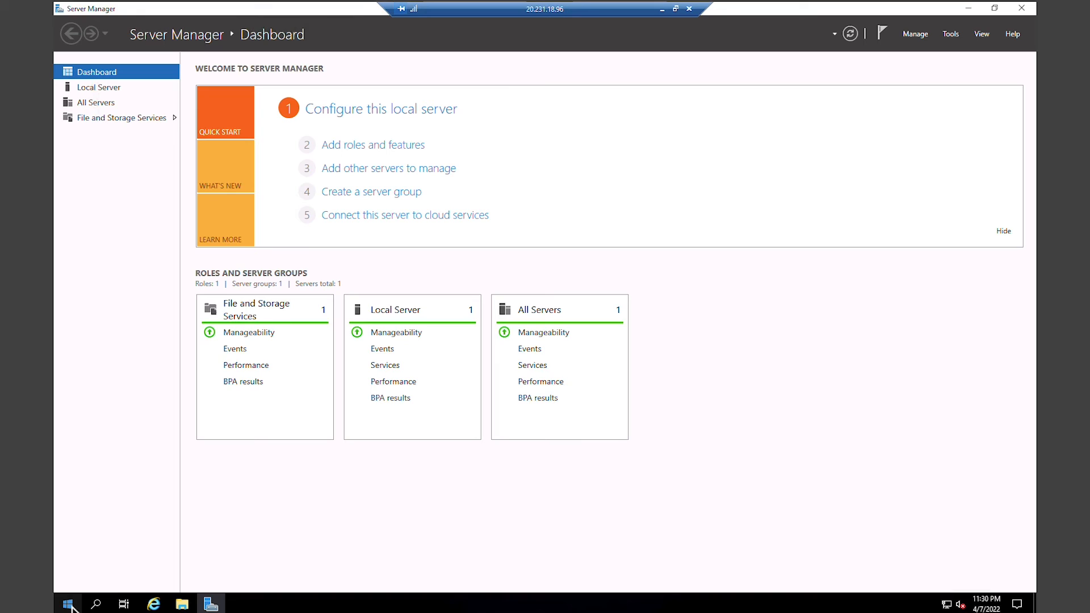
Open Windows PowerShell in the testvm1 session, run ipconfig, and highlight the IPv4 address.
{"action": "right_click", "coordinate": [67, 604]}
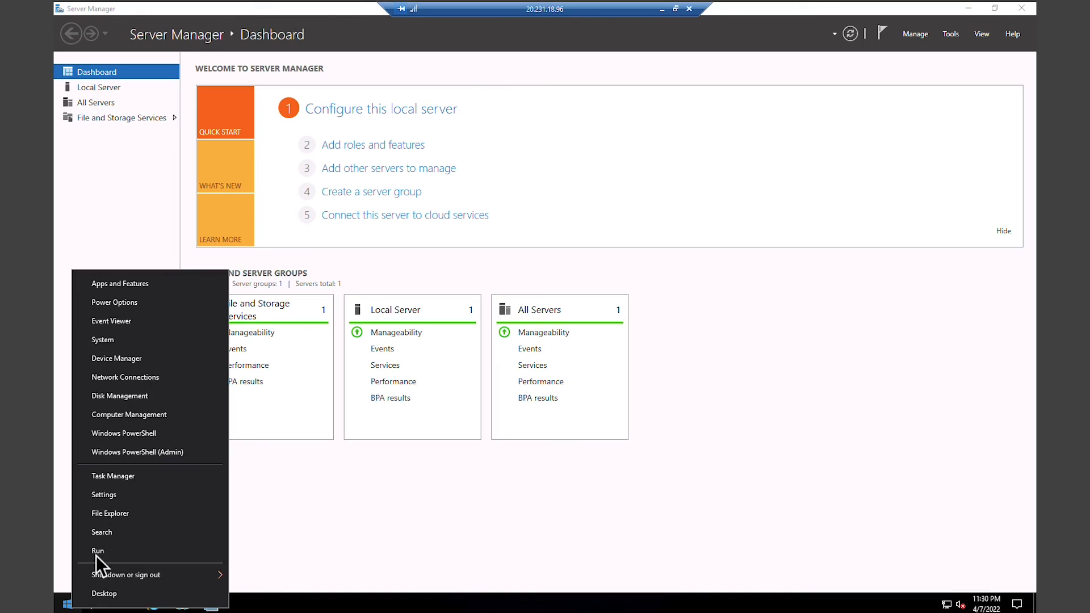
{"action": "left_click", "coordinate": [125, 432]}
{"action": "type", "text": "ipconfig"}
{"action": "key", "text": "Return"}
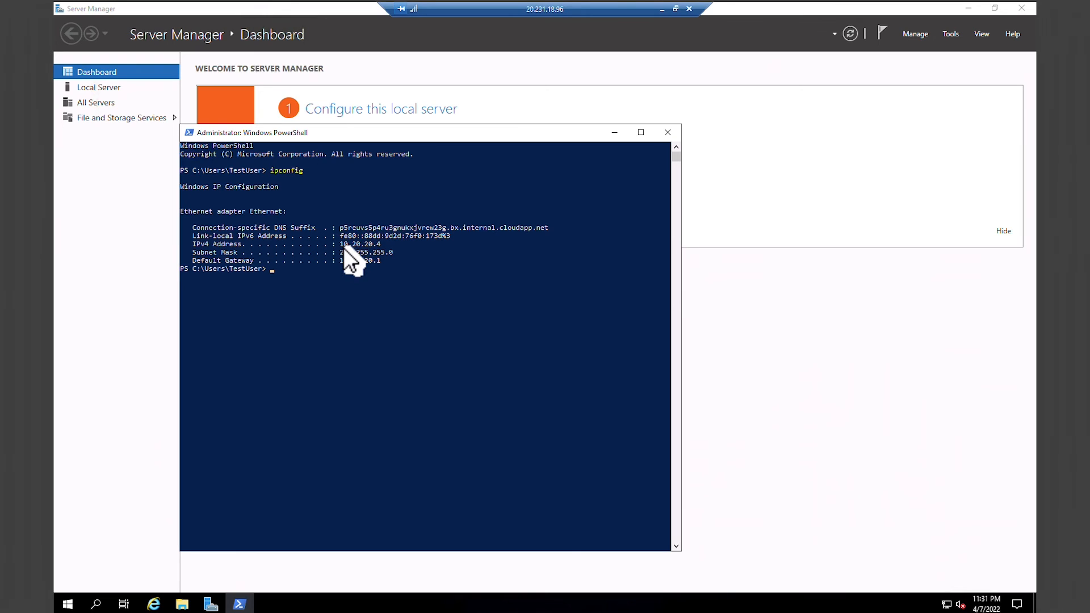
{"action": "left_click_drag", "start_coordinate": [337, 244], "coordinate": [385, 244]}
Take the testvm1 session out of full screen and arrange it side by side with the ManufacturingVM session window.
{"action": "double_click", "coordinate": [562, 9]}
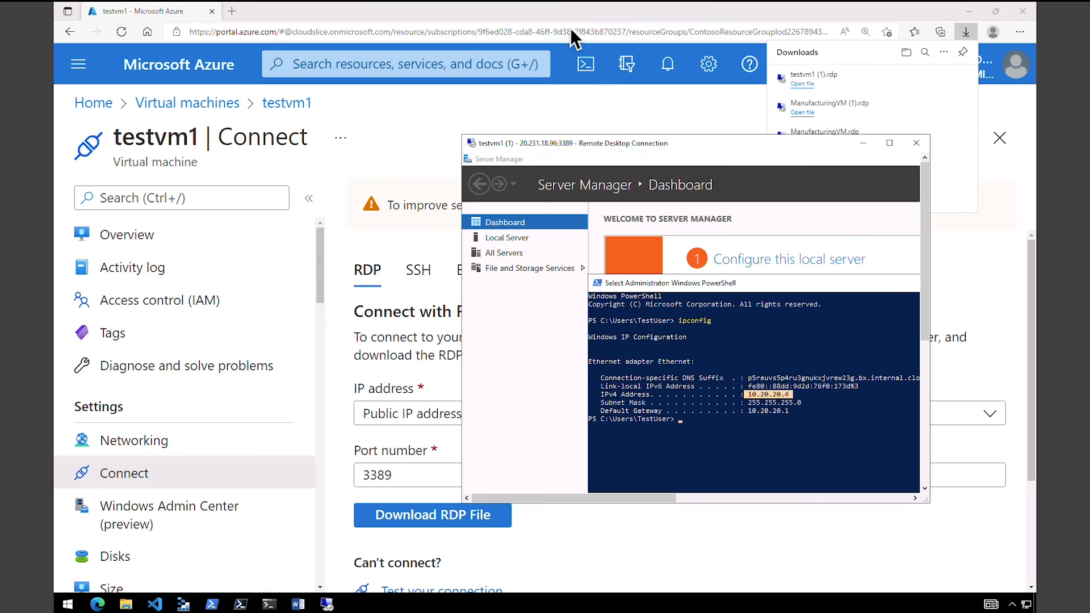
{"action": "left_click_drag", "start_coordinate": [645, 149], "coordinate": [743, 146]}
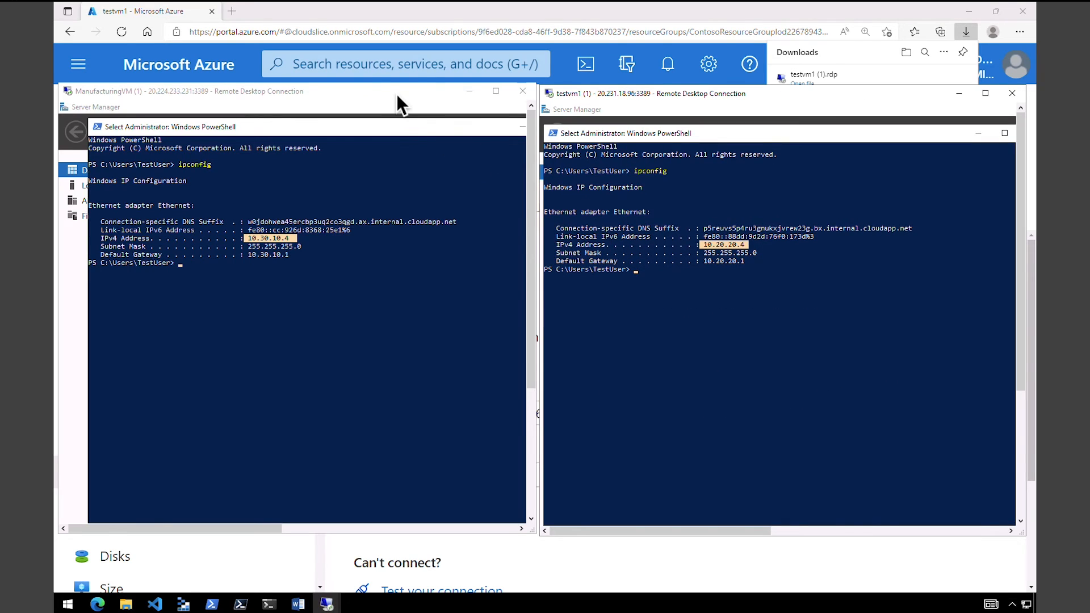
{"action": "left_click_drag", "start_coordinate": [396, 96], "coordinate": [395, 98]}
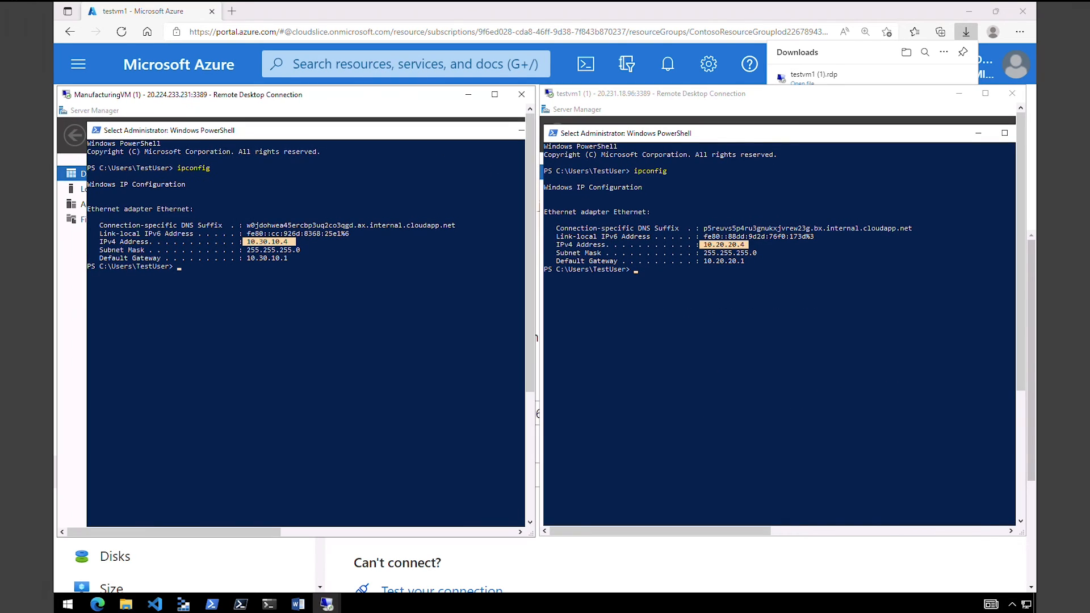
{"action": "left_click", "coordinate": [598, 92]}
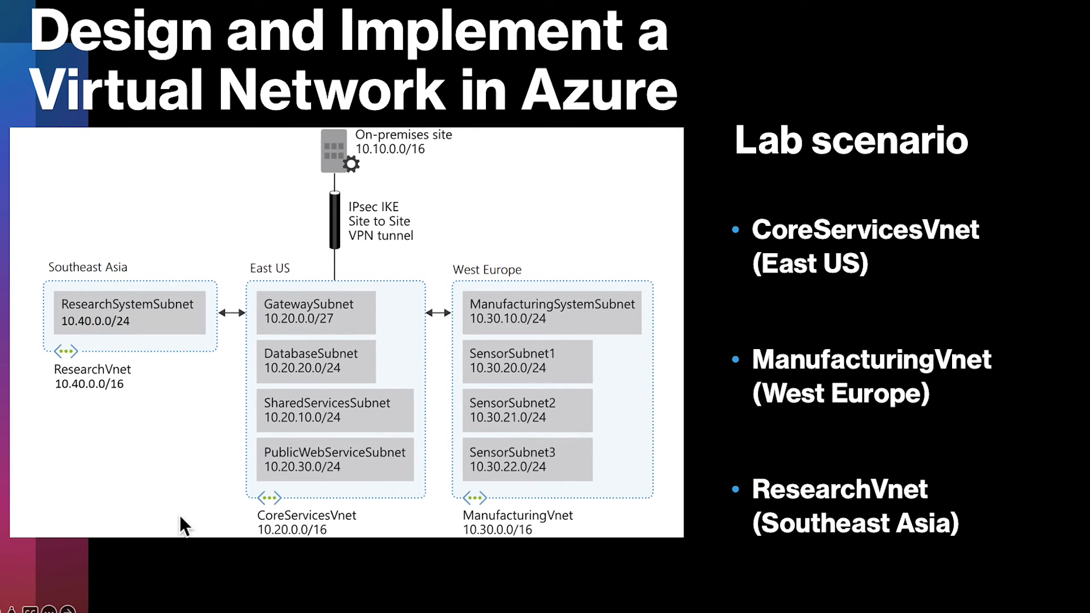
{"action": "left_click_drag", "start_coordinate": [151, 516], "coordinate": [237, 507]}
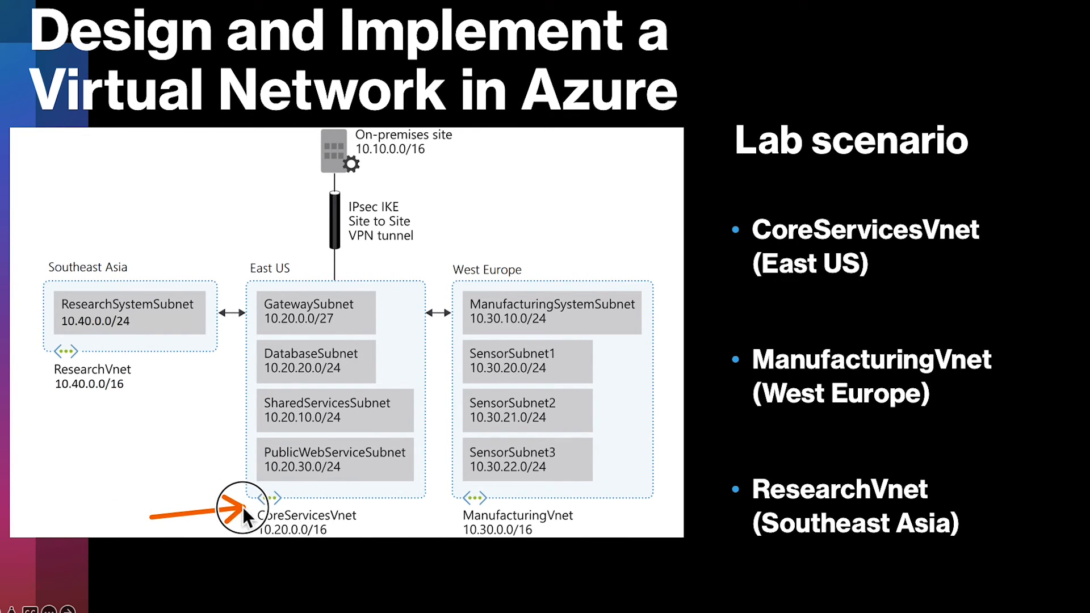
{"action": "mouse_move", "coordinate": [245, 338]}
{"action": "left_mouse_down"}
{"action": "mouse_move", "coordinate": [383, 298]}
{"action": "mouse_move", "coordinate": [237, 308]}
{"action": "left_mouse_up"}
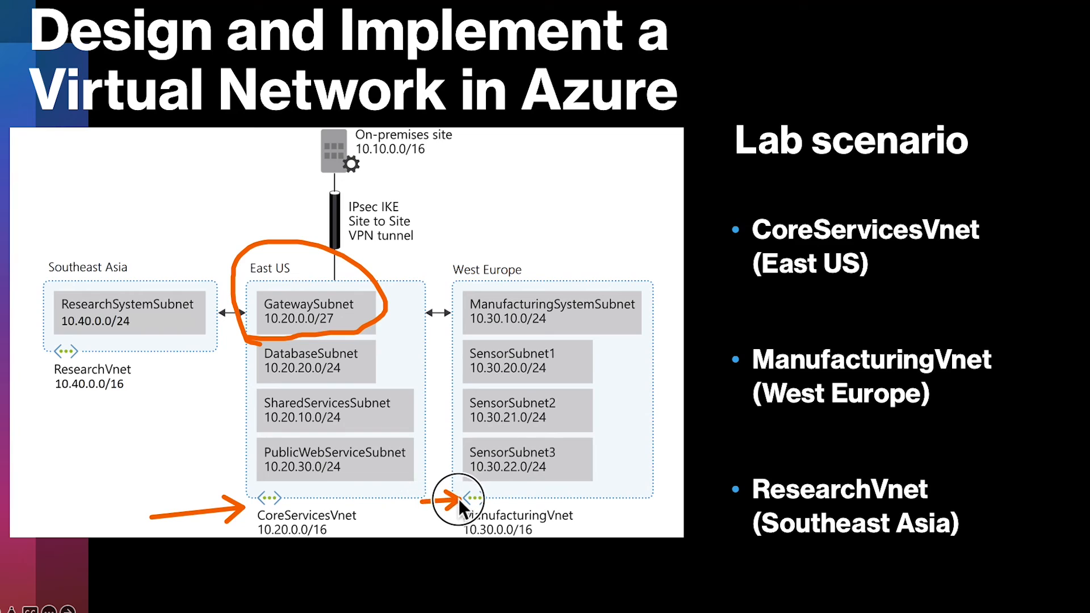
{"action": "mouse_move", "coordinate": [469, 343]}
{"action": "left_mouse_down"}
{"action": "mouse_move", "coordinate": [638, 329]}
{"action": "mouse_move", "coordinate": [475, 256]}
{"action": "left_mouse_up"}
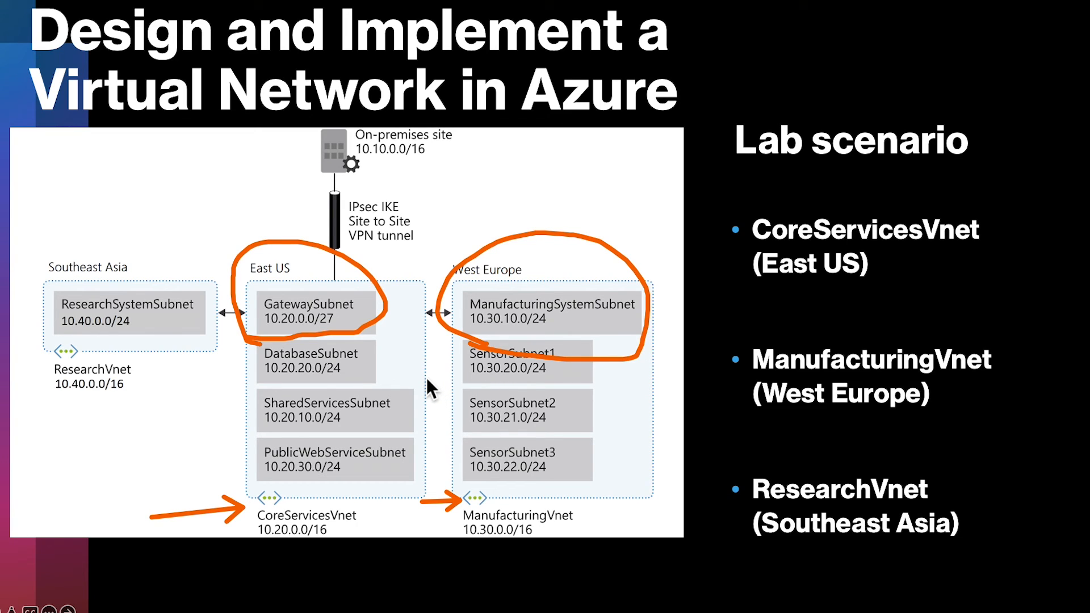
{"action": "key", "text": "e"}
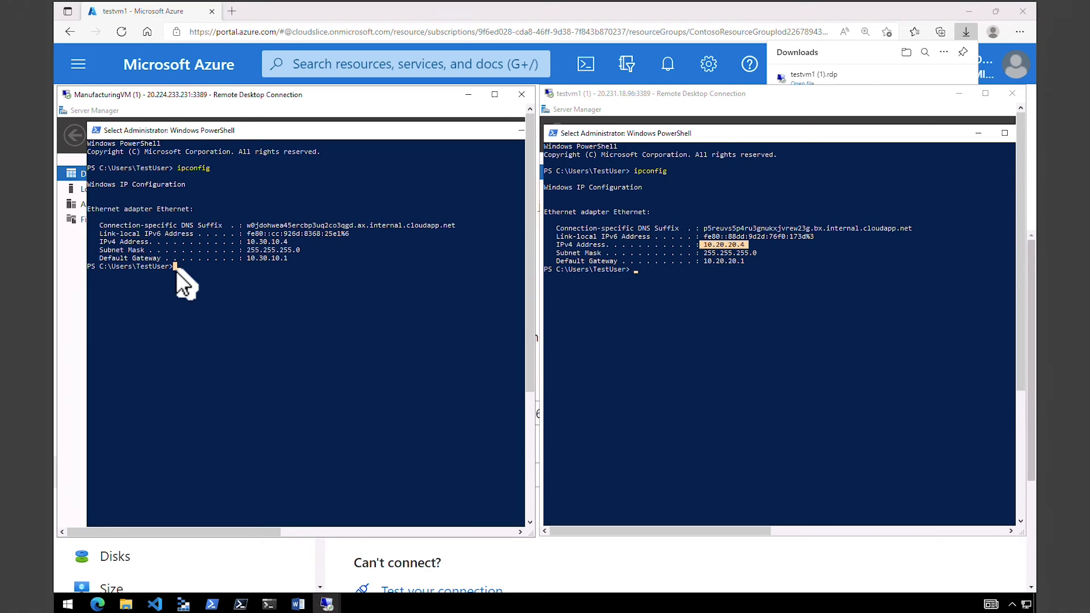
In the ManufacturingVM session's PowerShell, run Test-NetConnection 10.20.0.4 -port 3389.
{"action": "type", "text": "Test-NetConnection "}
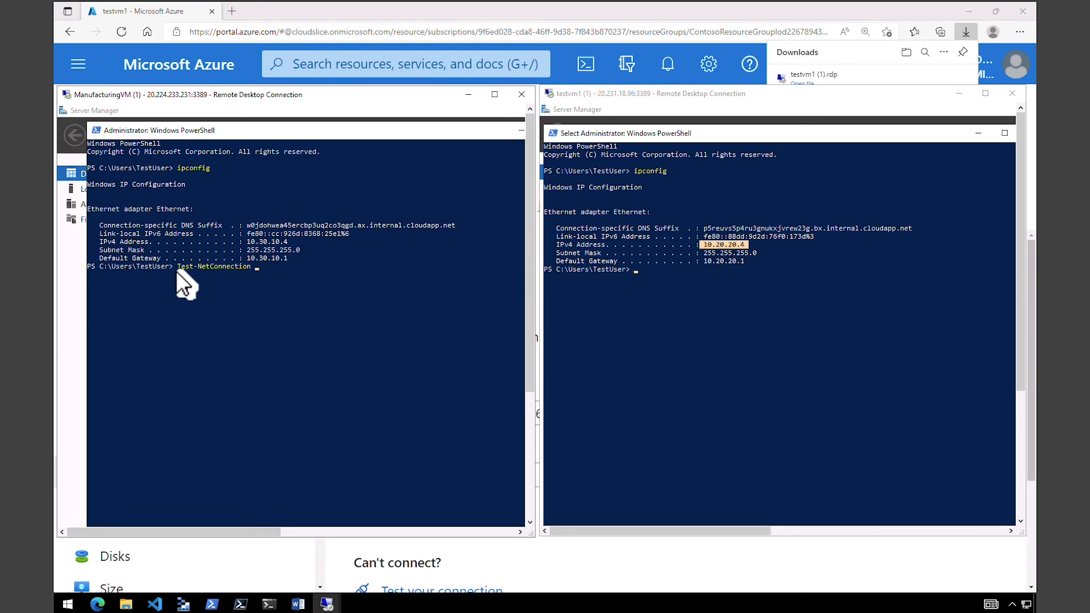
{"action": "type", "text": "10.20.0.4 -port 3389"}
{"action": "key", "text": "Return"}
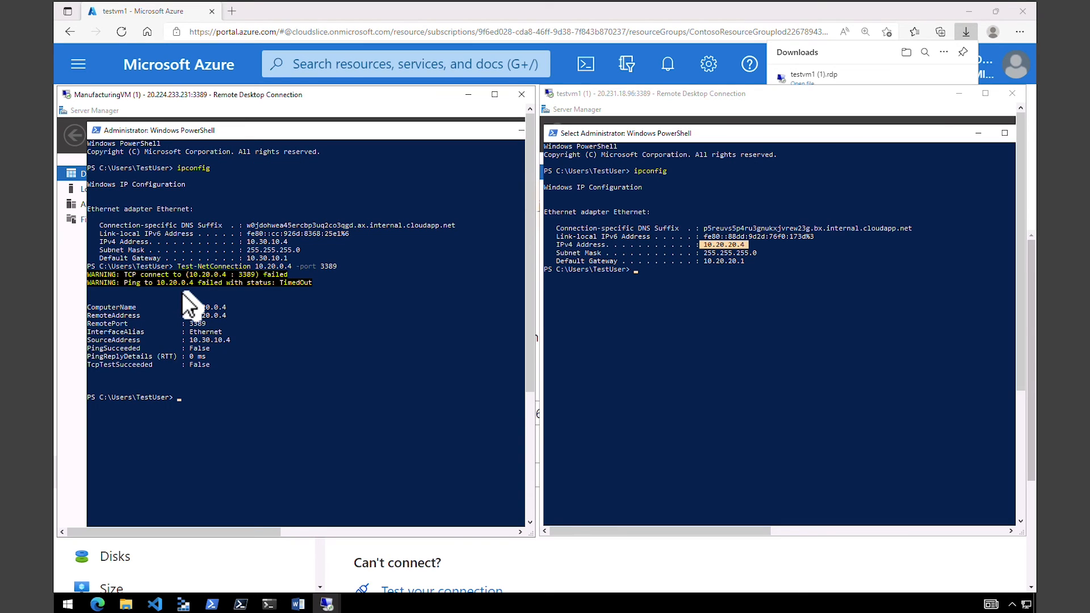
In the testvm1 session's PowerShell, run test-netconnection 10.30.10.4 -port 3389 to test the connection to ManufacturingVM.
{"action": "left_click", "coordinate": [645, 279]}
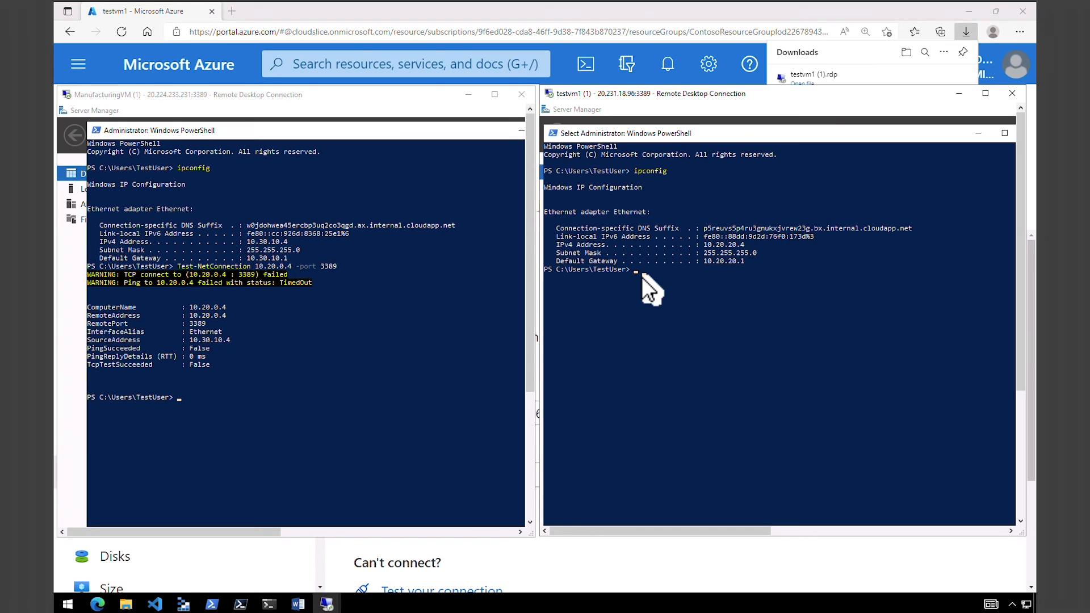
{"action": "type", "text": "test-netconnection "}
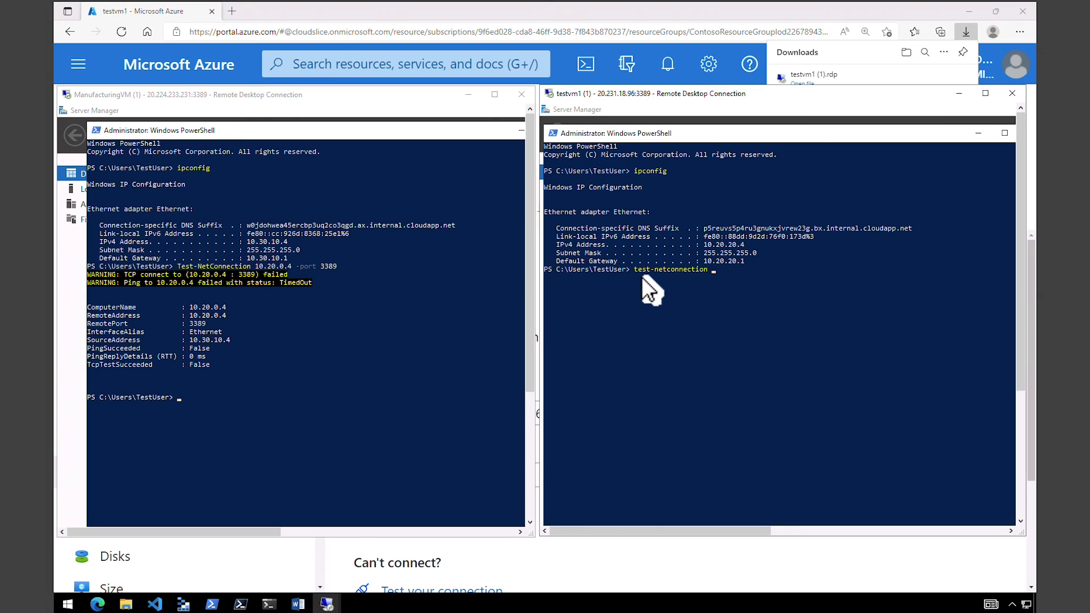
{"action": "type", "text": "10.30.10.4 -port 3389"}
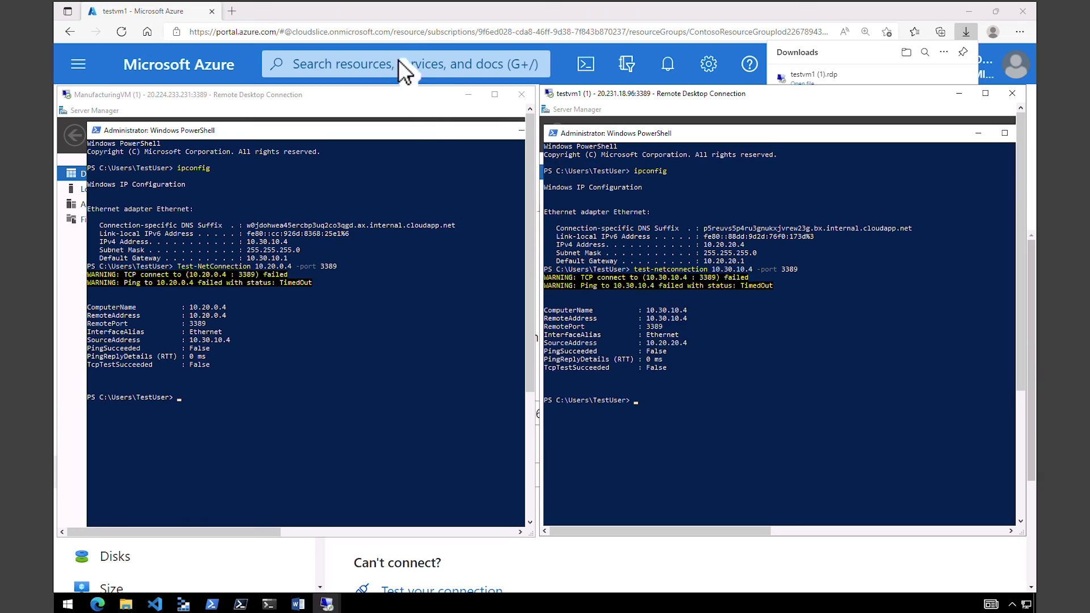
Return to the Azure portal in the browser and open the Peerings page of the CoreServicesVnet virtual network.
{"action": "left_click", "coordinate": [421, 10]}
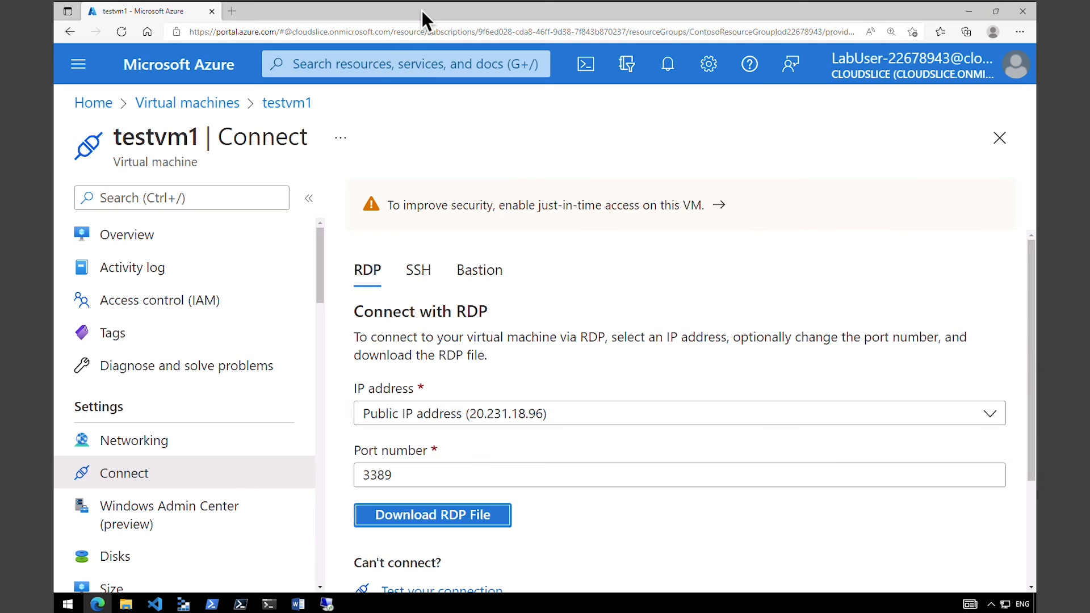
{"action": "left_click", "coordinate": [110, 111]}
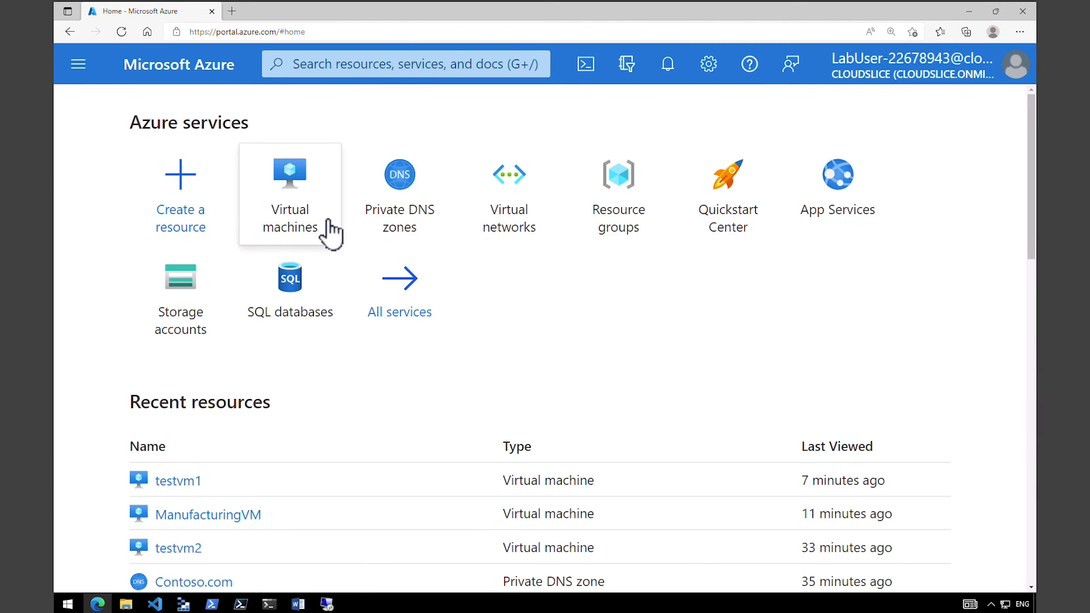
{"action": "left_click", "coordinate": [521, 231]}
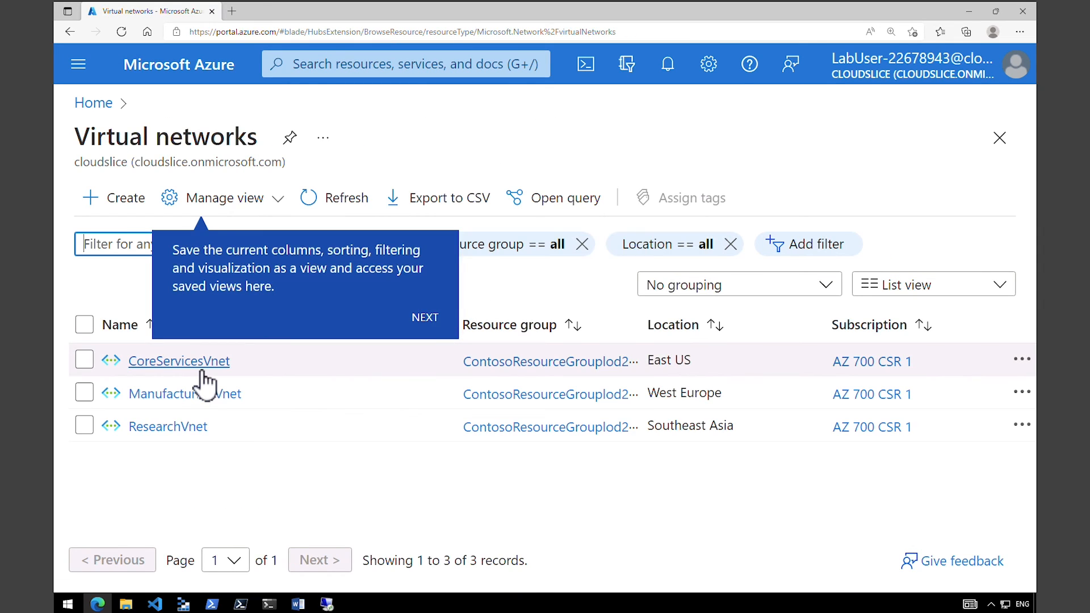
{"action": "left_click", "coordinate": [201, 369]}
{"action": "double_click", "coordinate": [125, 409]}
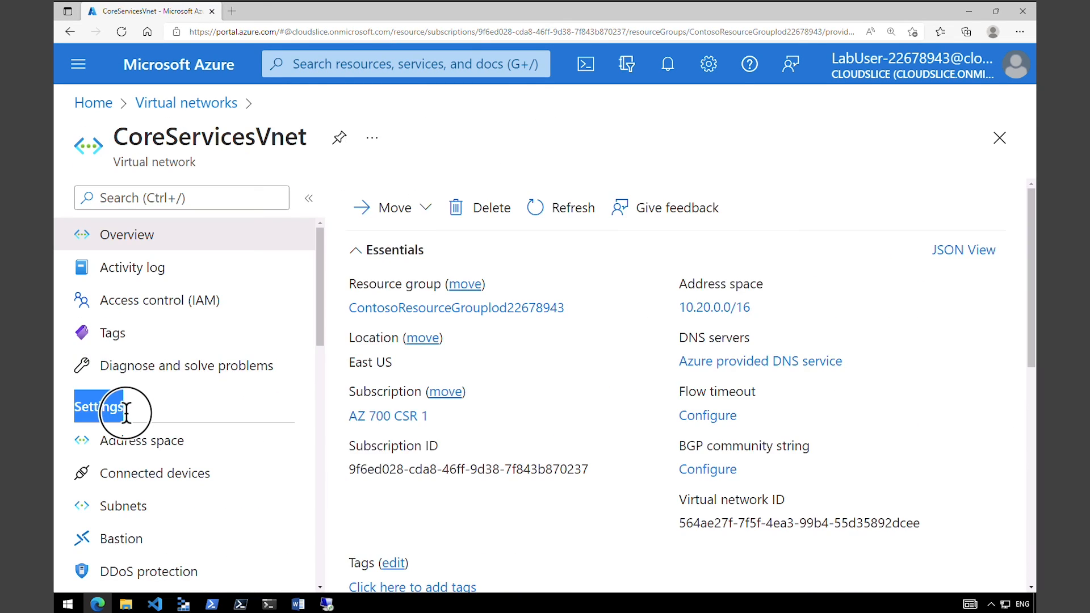
{"action": "left_click_drag", "start_coordinate": [319, 309], "coordinate": [318, 390]}
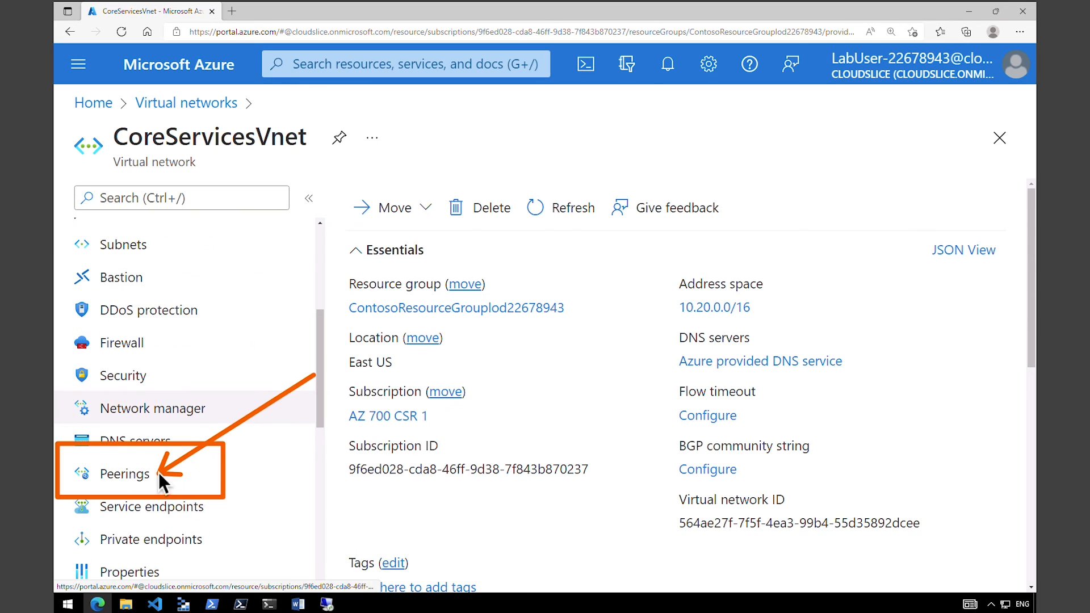
{"action": "left_click", "coordinate": [130, 489]}
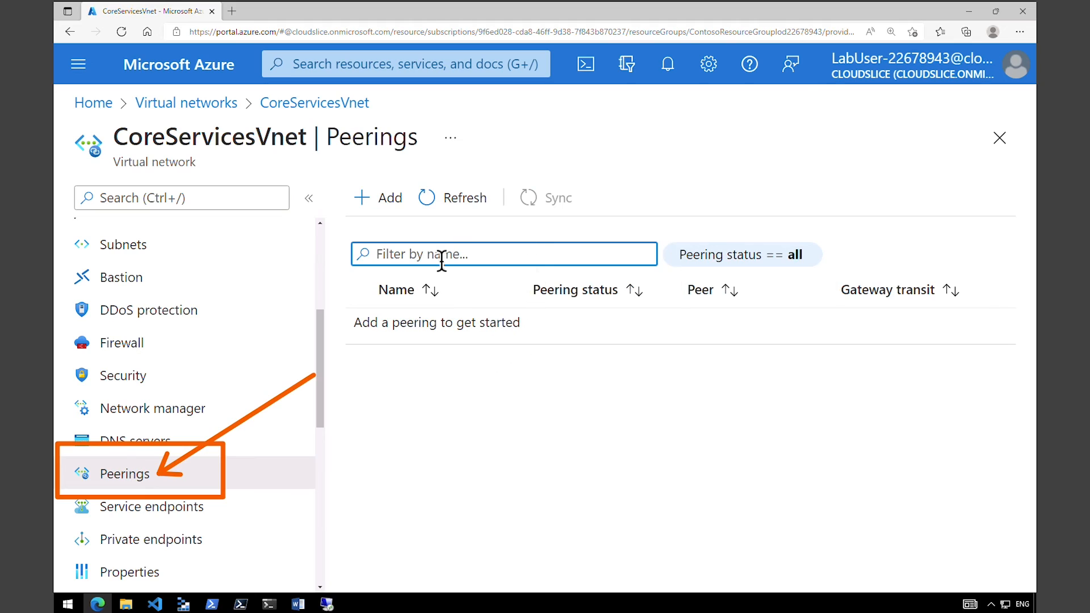
Start adding a peering and name this virtual network's peering link CoreServicesVnet-to-ManufacturingVnet.
{"action": "left_click", "coordinate": [380, 200]}
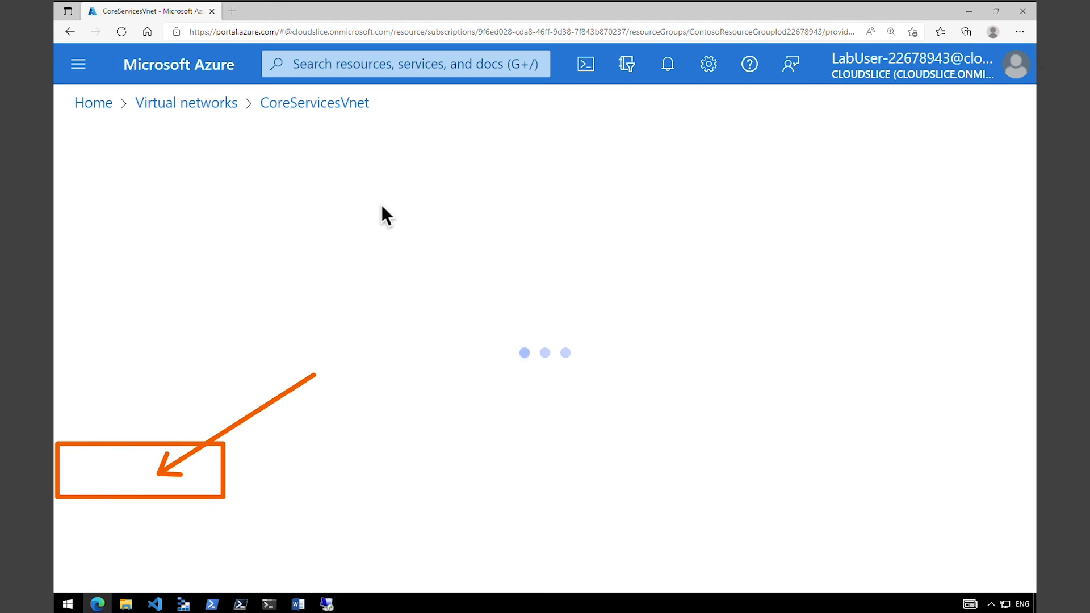
{"action": "left_click", "coordinate": [348, 357]}
{"action": "type", "text": "CoreServicesVnet-to-ManufacturingVnet"}
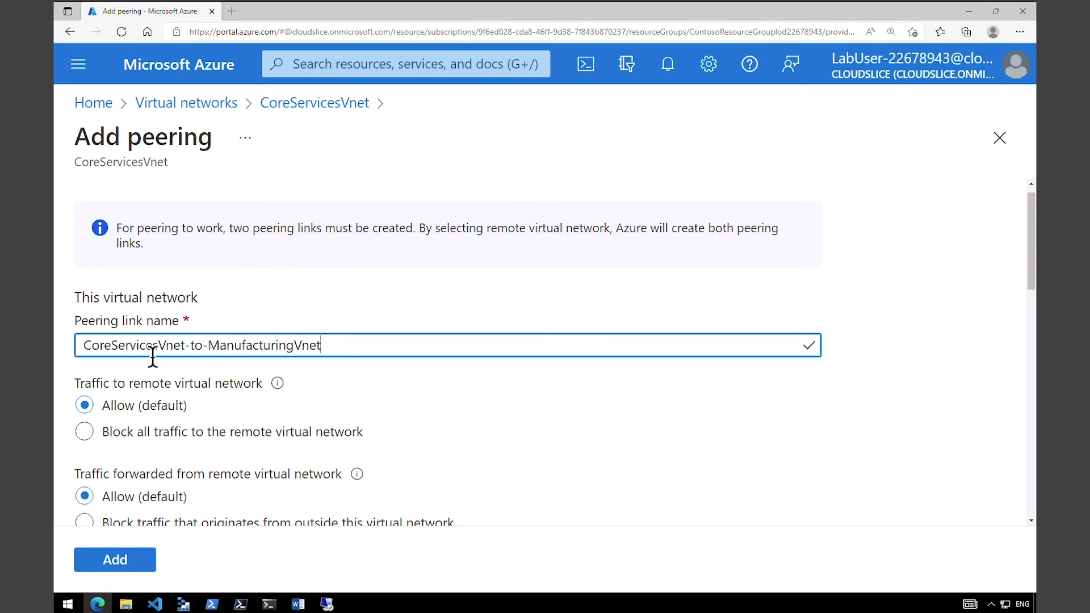
{"action": "left_click_drag", "start_coordinate": [111, 346], "coordinate": [331, 344]}
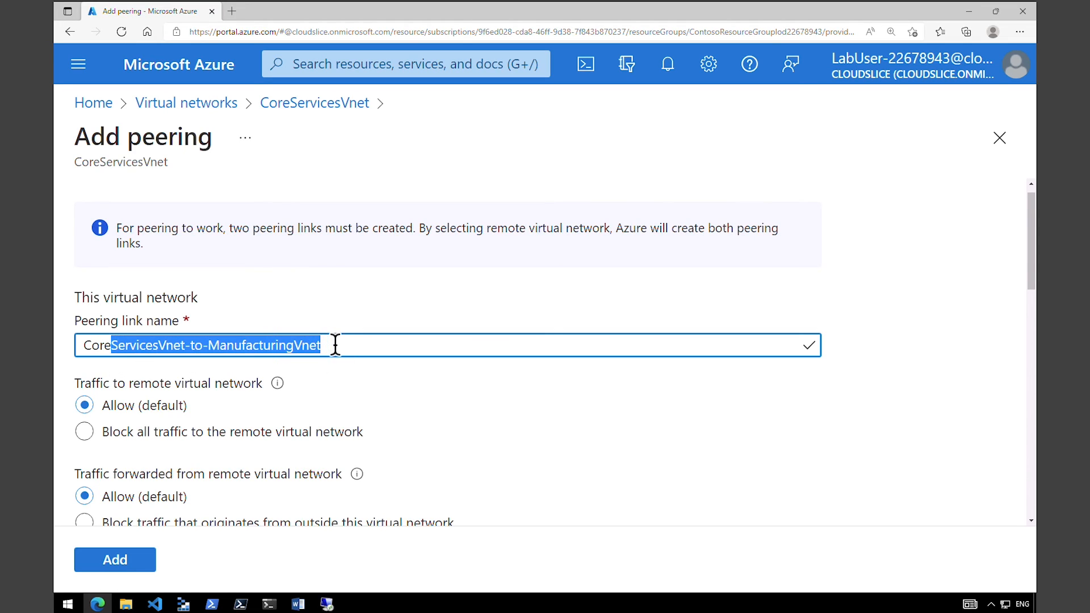
Review the remote traffic, forwarded traffic and gateway options for this virtual network in the new peering.
{"action": "left_click_drag", "start_coordinate": [97, 383], "coordinate": [221, 385]}
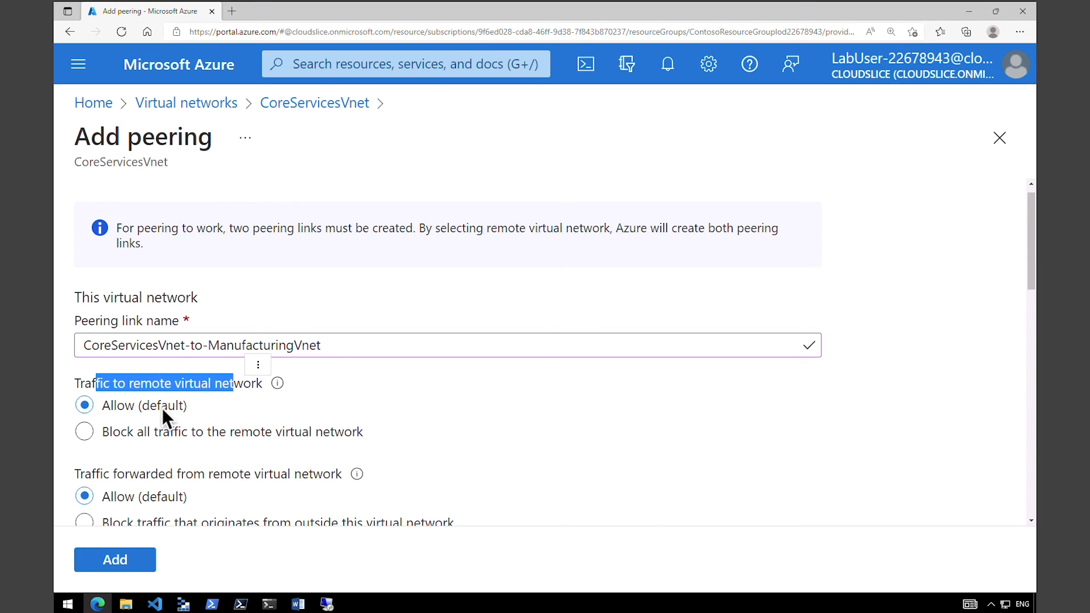
{"action": "left_click_drag", "start_coordinate": [113, 405], "coordinate": [176, 410]}
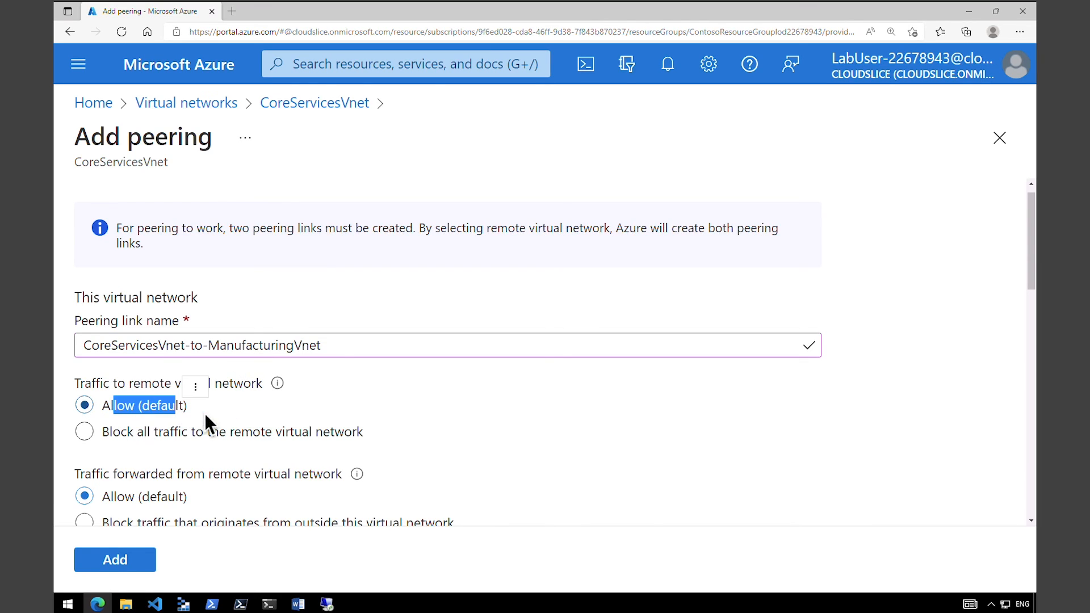
{"action": "scroll", "coordinate": [456, 310], "scroll_direction": "down", "scroll_amount": 3}
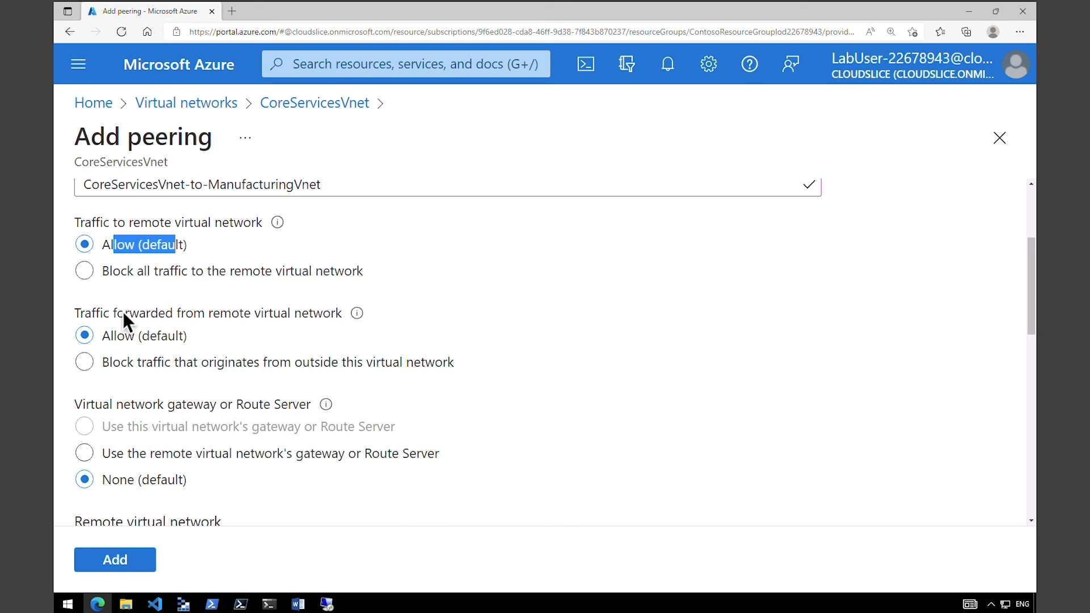
{"action": "left_click_drag", "start_coordinate": [124, 312], "coordinate": [273, 313]}
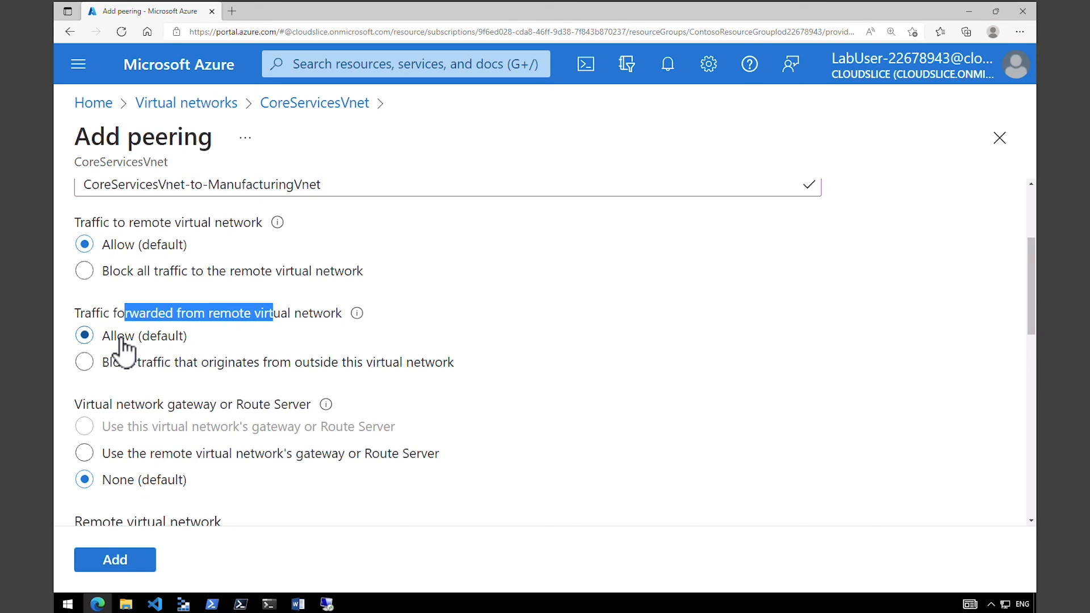
{"action": "left_click_drag", "start_coordinate": [118, 337], "coordinate": [179, 340]}
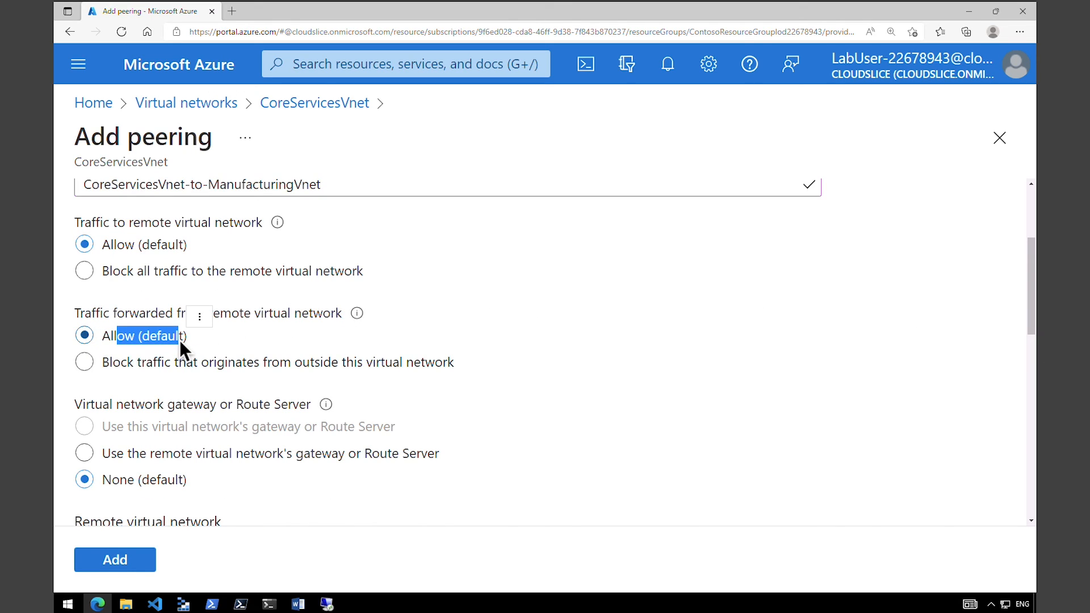
{"action": "left_click_drag", "start_coordinate": [118, 407], "coordinate": [164, 404]}
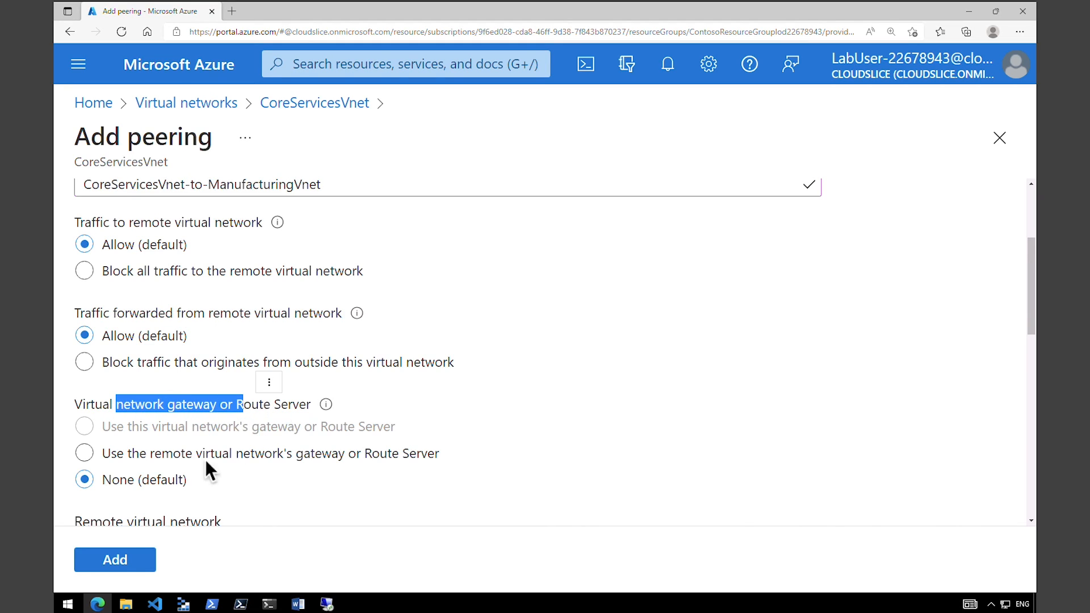
{"action": "left_click_drag", "start_coordinate": [120, 482], "coordinate": [168, 483]}
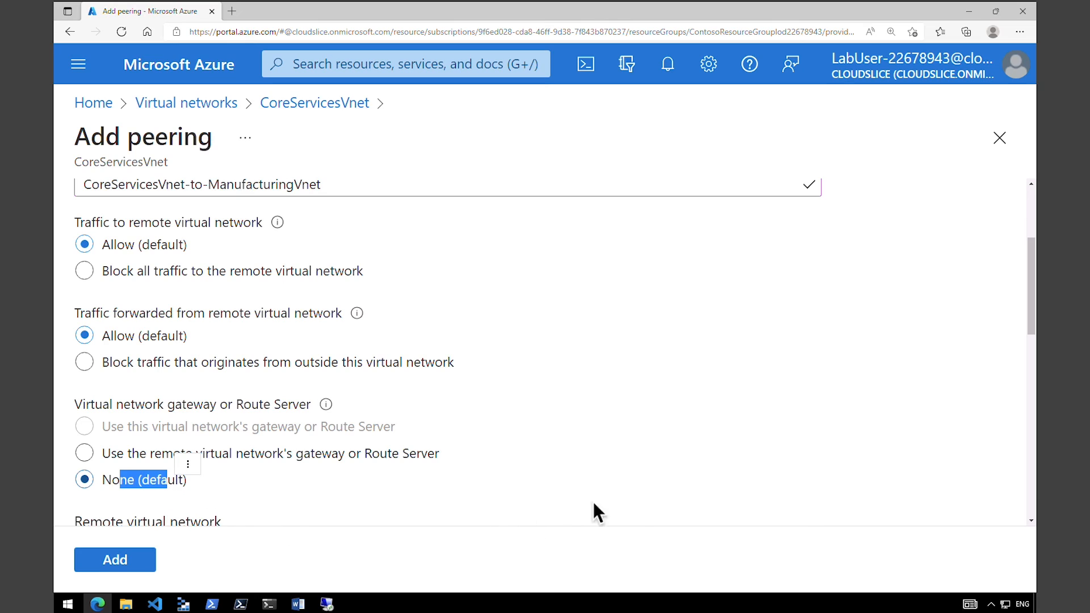
{"action": "scroll", "coordinate": [594, 511], "scroll_direction": "up", "scroll_amount": 3}
{"action": "left_click", "coordinate": [74, 301]}
{"action": "left_click_drag", "start_coordinate": [74, 302], "coordinate": [200, 304]}
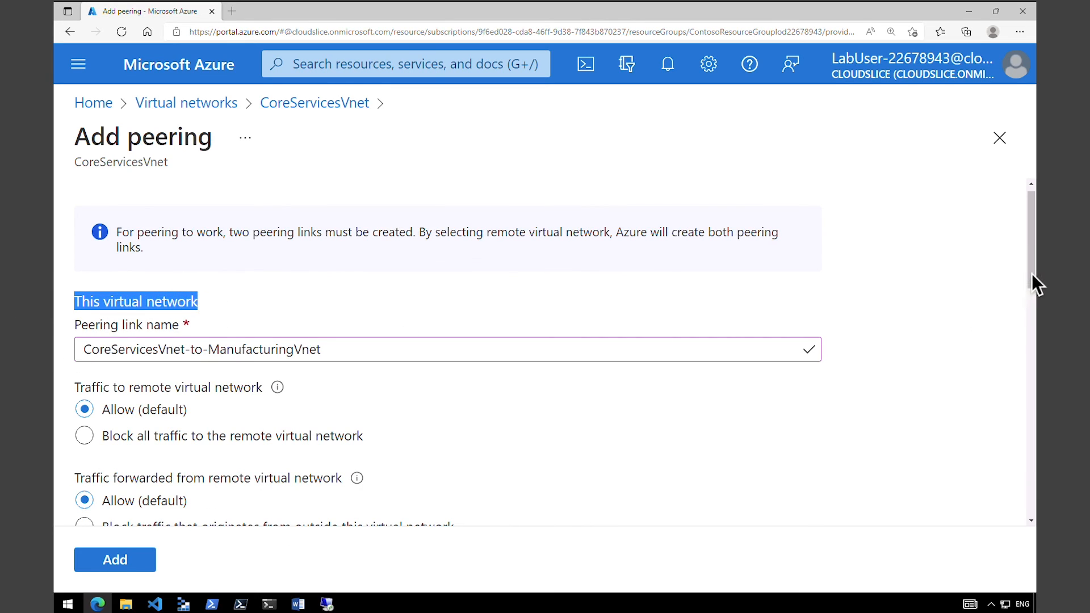
Name the remote virtual network's peering link ManufacturingVnet-to-CoreServicesVnet and keep the Resource manager deployment model.
{"action": "left_click_drag", "start_coordinate": [1031, 278], "coordinate": [1030, 404]}
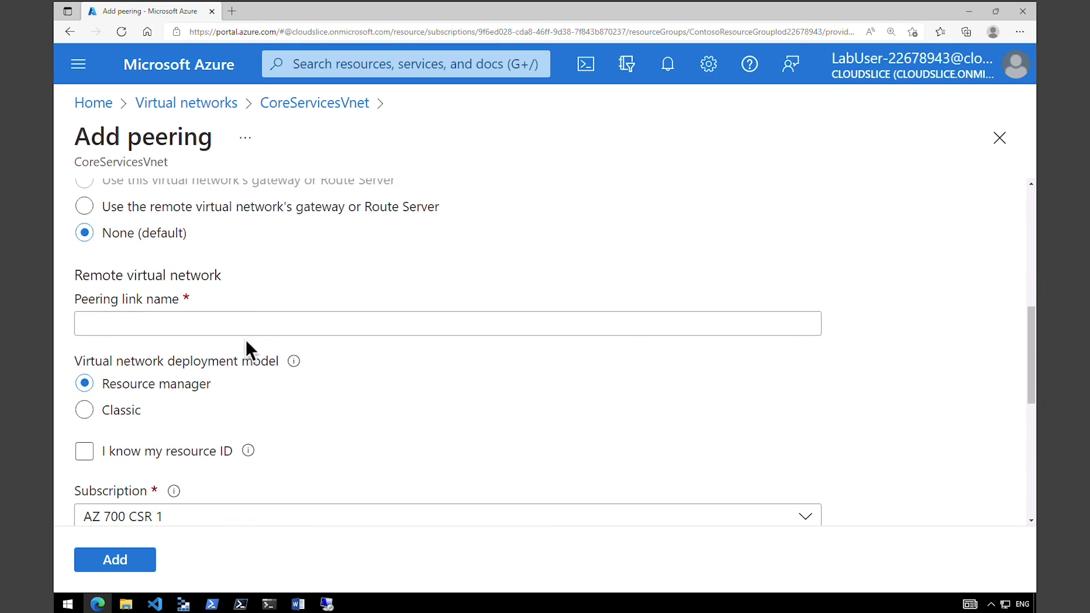
{"action": "triple_click", "coordinate": [74, 274]}
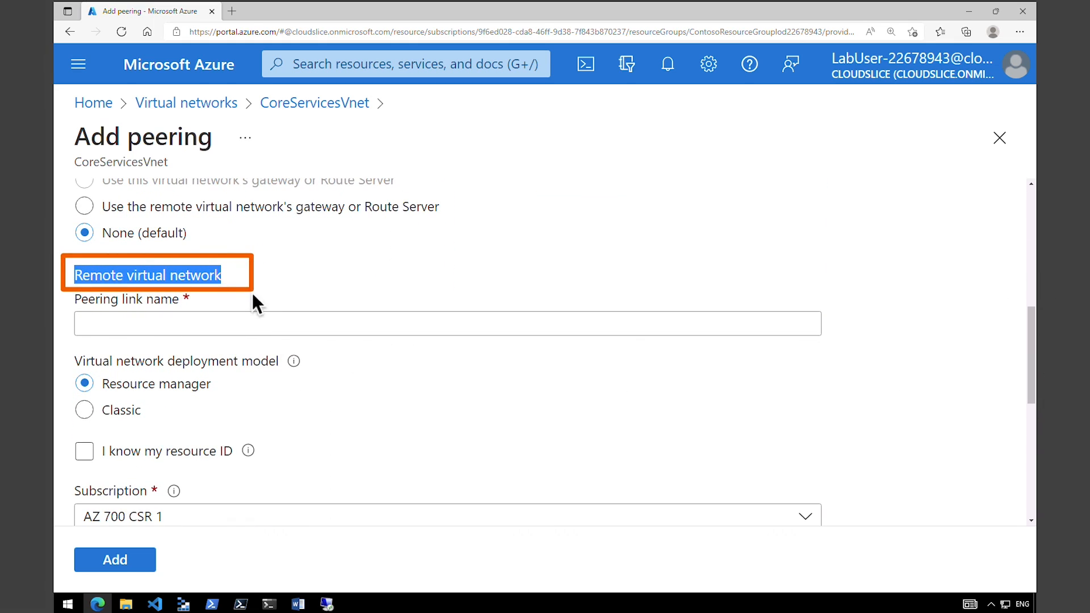
{"action": "left_click", "coordinate": [254, 324]}
{"action": "type", "text": "ManufacturingVnet-to-CoreServicesVnet"}
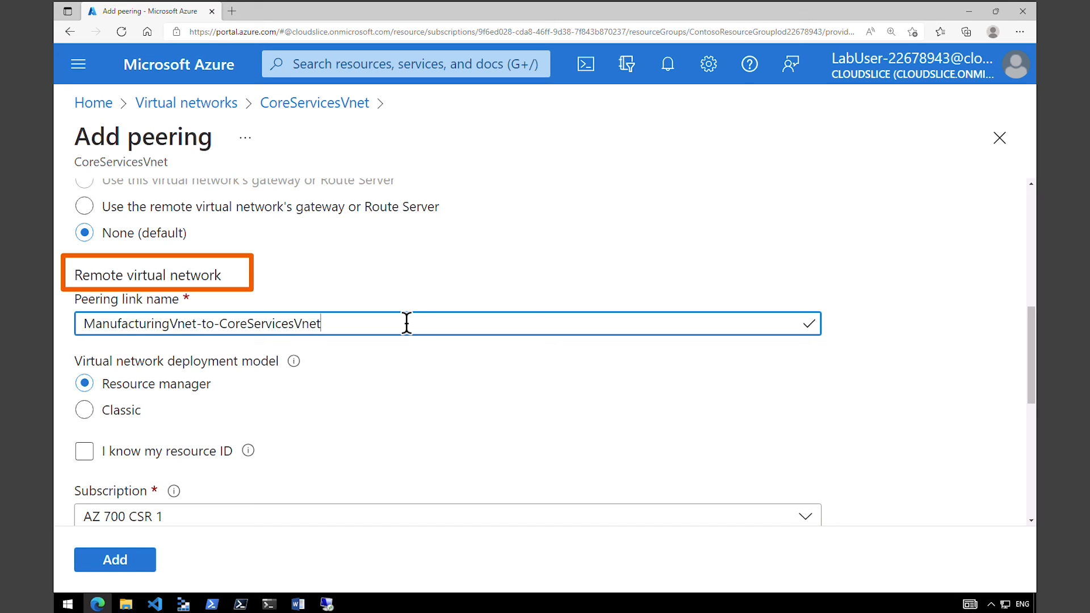
{"action": "left_click_drag", "start_coordinate": [104, 363], "coordinate": [267, 370]}
{"action": "left_click", "coordinate": [212, 391]}
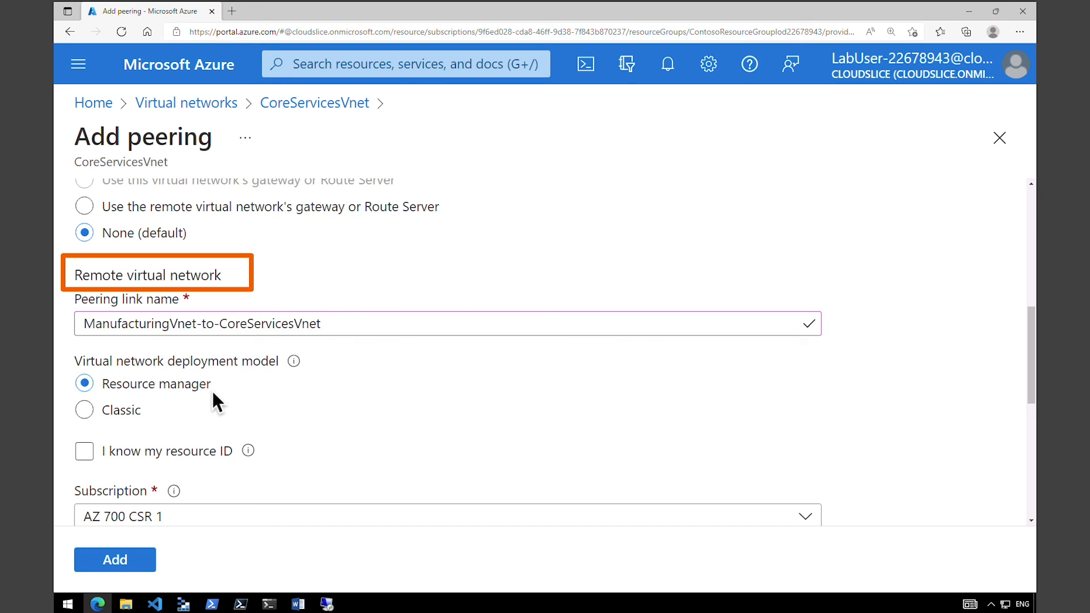
{"action": "scroll", "coordinate": [222, 386], "scroll_direction": "down", "scroll_amount": 5}
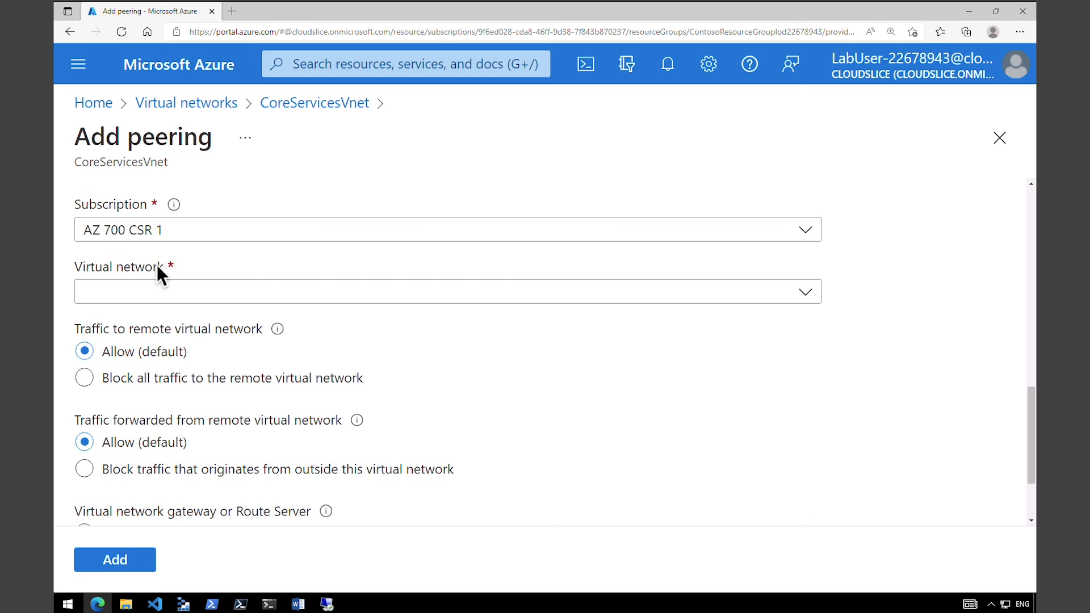
Select ManufacturingVnet as the remote virtual network and keep its traffic forwarded from the remote network set to Allow (default).
{"action": "left_click", "coordinate": [185, 294]}
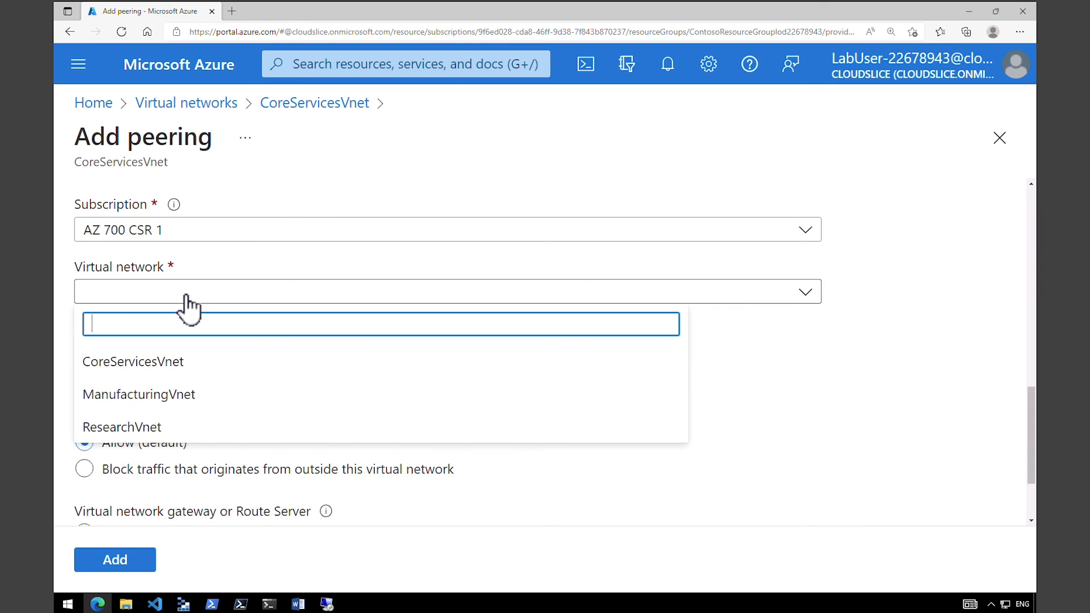
{"action": "left_click", "coordinate": [164, 396]}
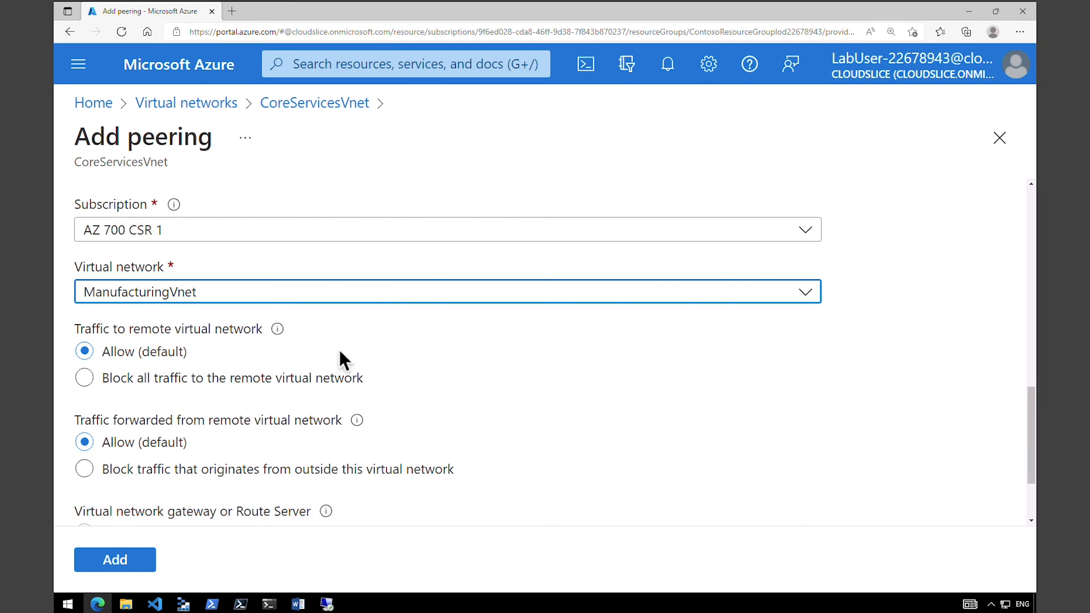
{"action": "left_click_drag", "start_coordinate": [1028, 438], "coordinate": [1037, 456]}
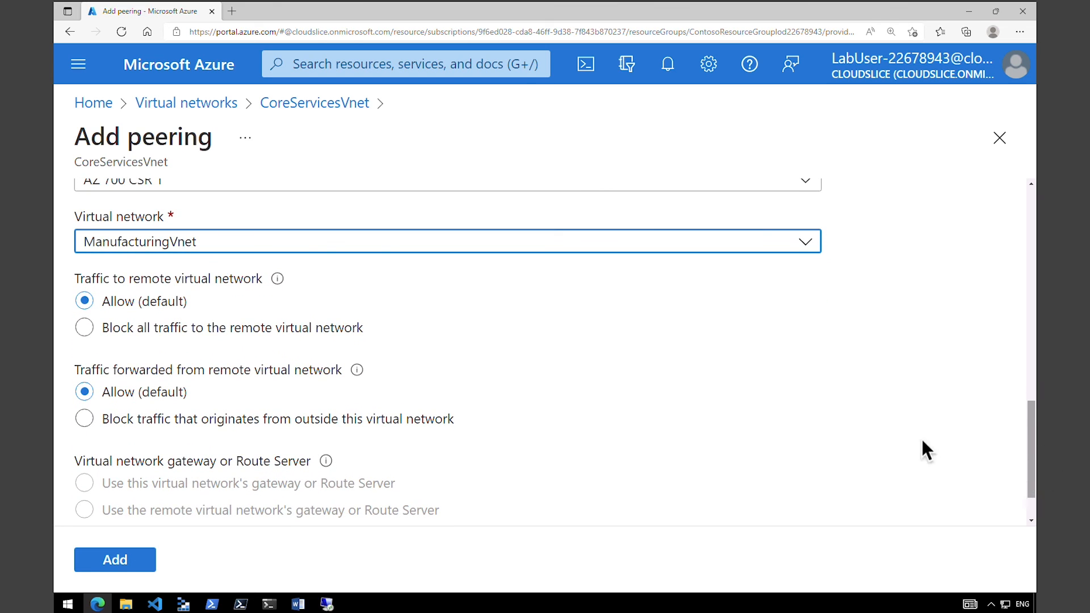
{"action": "left_click", "coordinate": [122, 420]}
{"action": "left_click", "coordinate": [122, 393]}
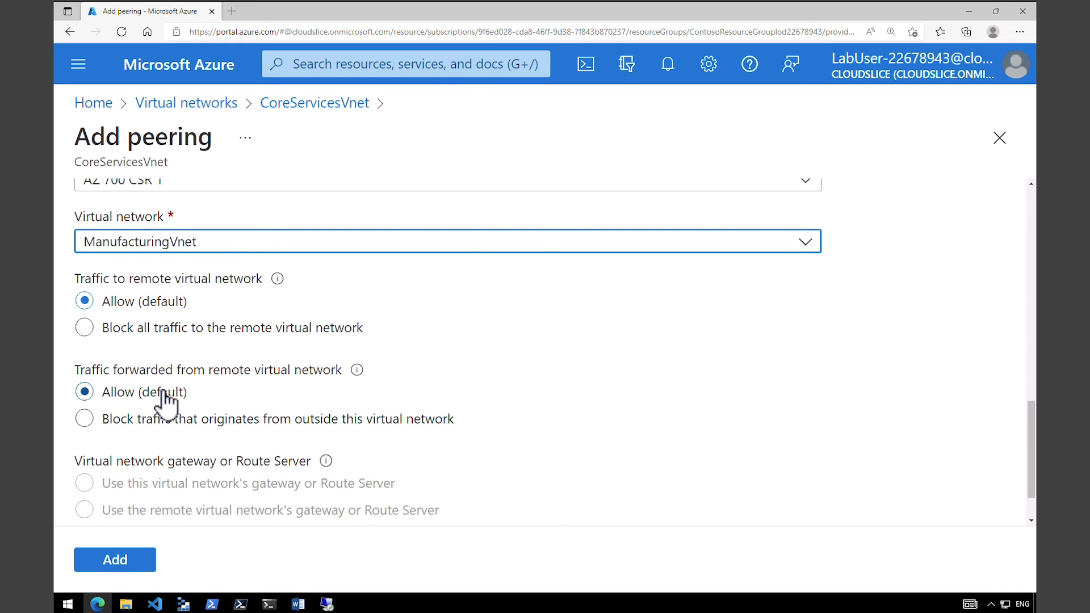
Keep the remote network's gateway or Route Server option at None (default) and create the peering.
{"action": "scroll", "coordinate": [170, 397], "scroll_direction": "down", "scroll_amount": 1}
{"action": "left_click_drag", "start_coordinate": [191, 395], "coordinate": [297, 395]}
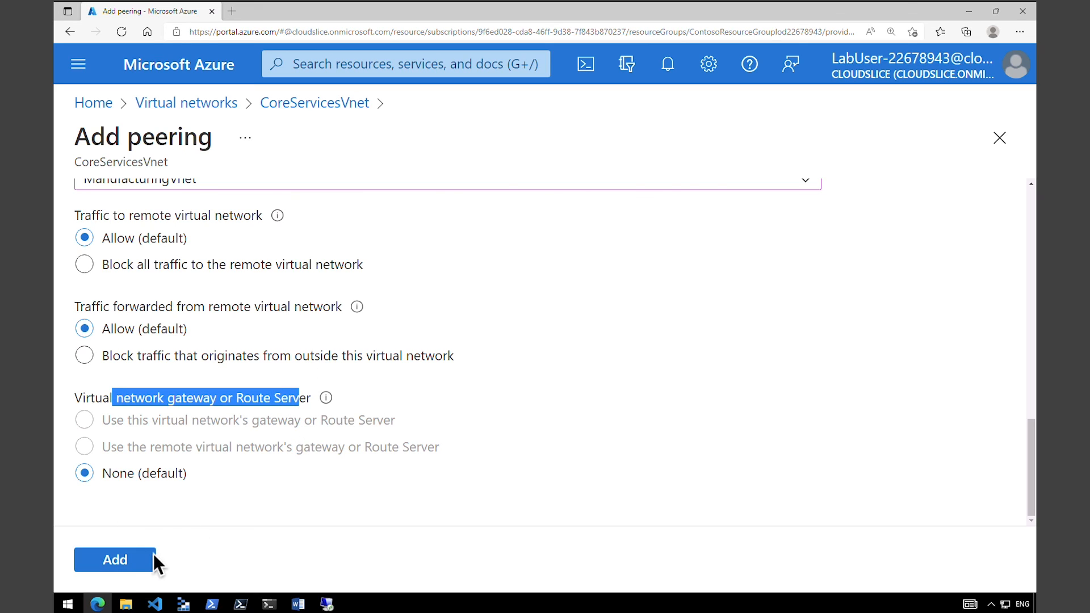
{"action": "left_click", "coordinate": [126, 565]}
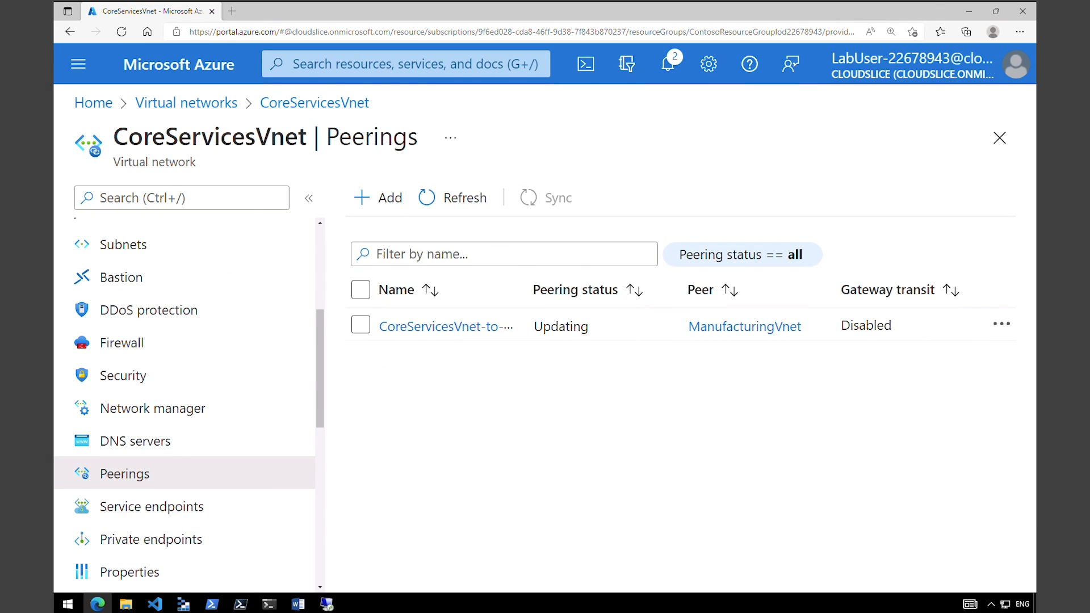
Refresh the CoreServicesVnet peerings list and check the status of the peering to ManufacturingVnet.
{"action": "left_click", "coordinate": [464, 200]}
{"action": "left_click_drag", "start_coordinate": [112, 136], "coordinate": [314, 142]}
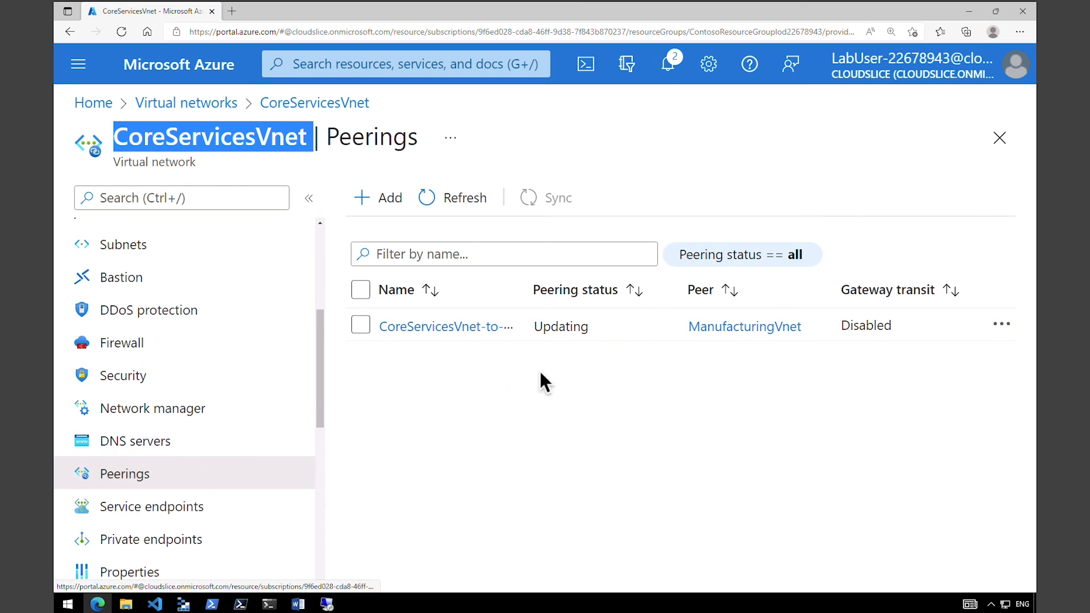
{"action": "left_click", "coordinate": [558, 329]}
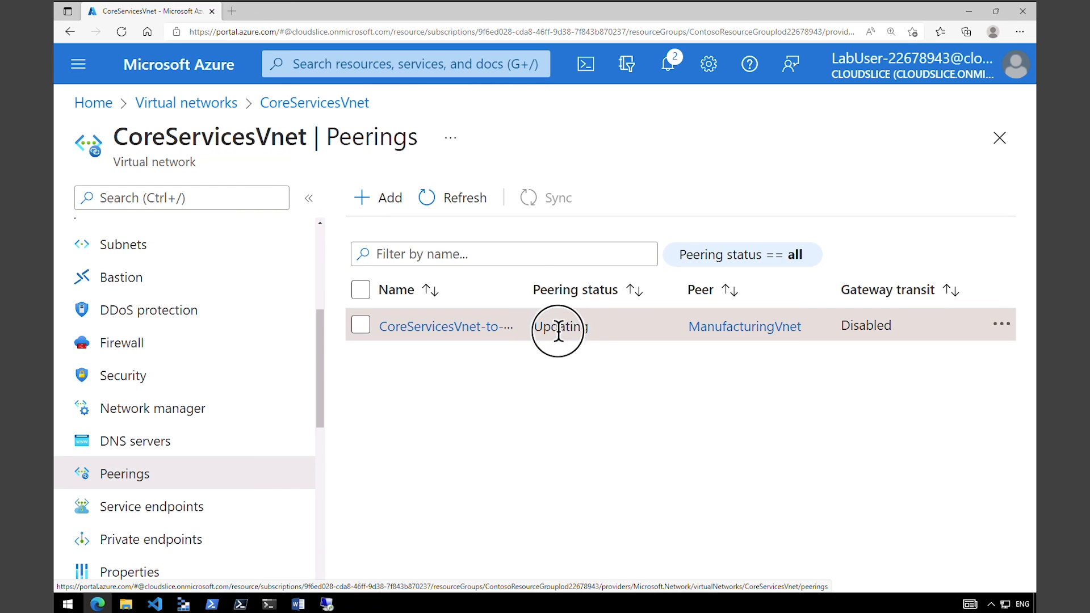
{"action": "left_click_drag", "start_coordinate": [558, 330], "coordinate": [596, 335]}
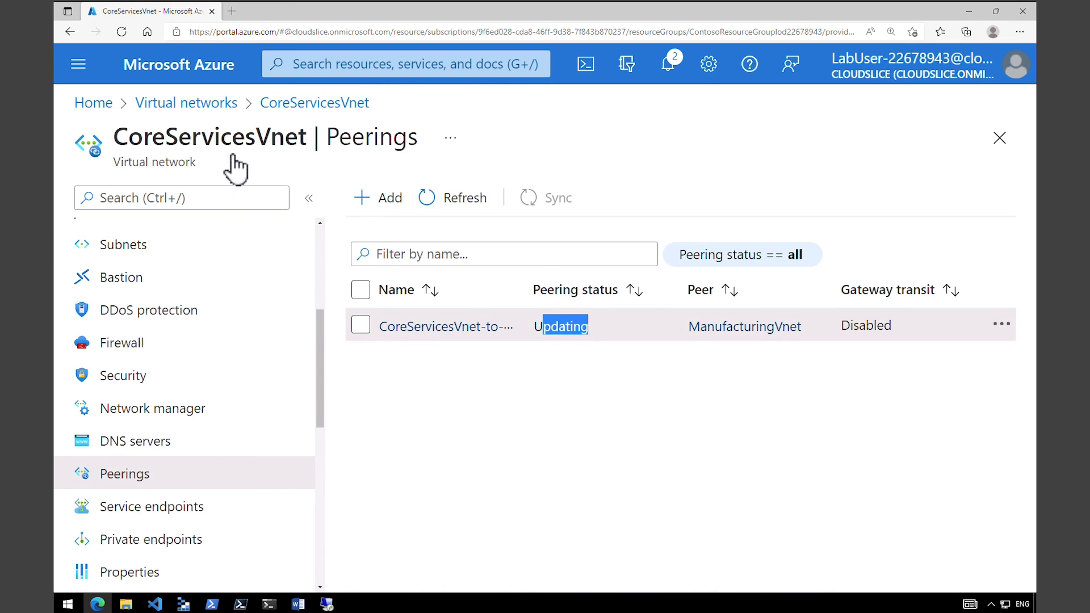
Open the Peerings page of the ManufacturingVnet virtual network and check the status of its peering to CoreServicesVnet.
{"action": "left_click", "coordinate": [207, 109]}
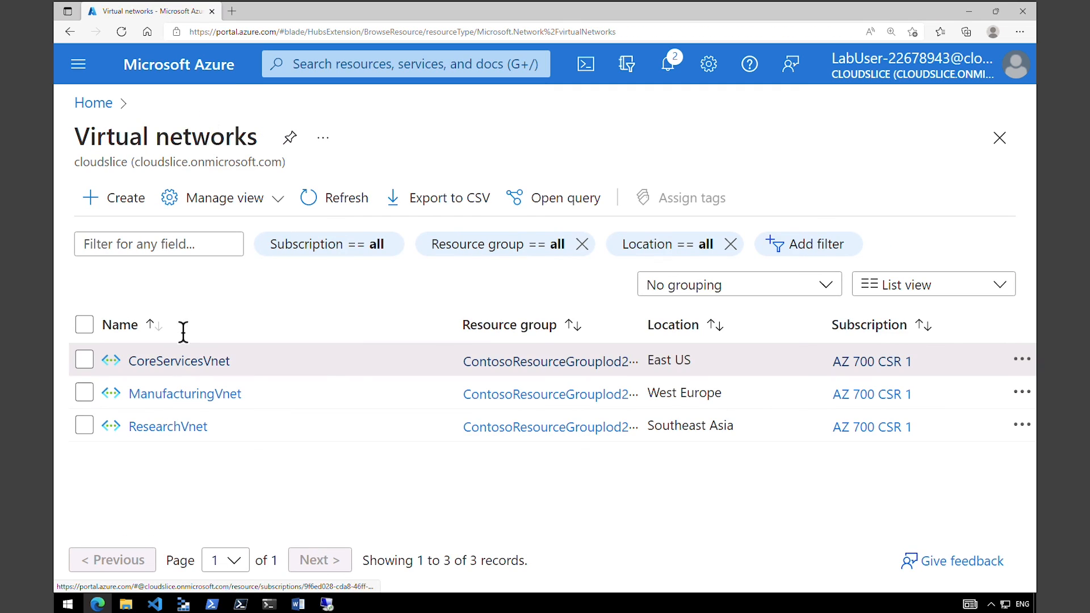
{"action": "left_click", "coordinate": [185, 397]}
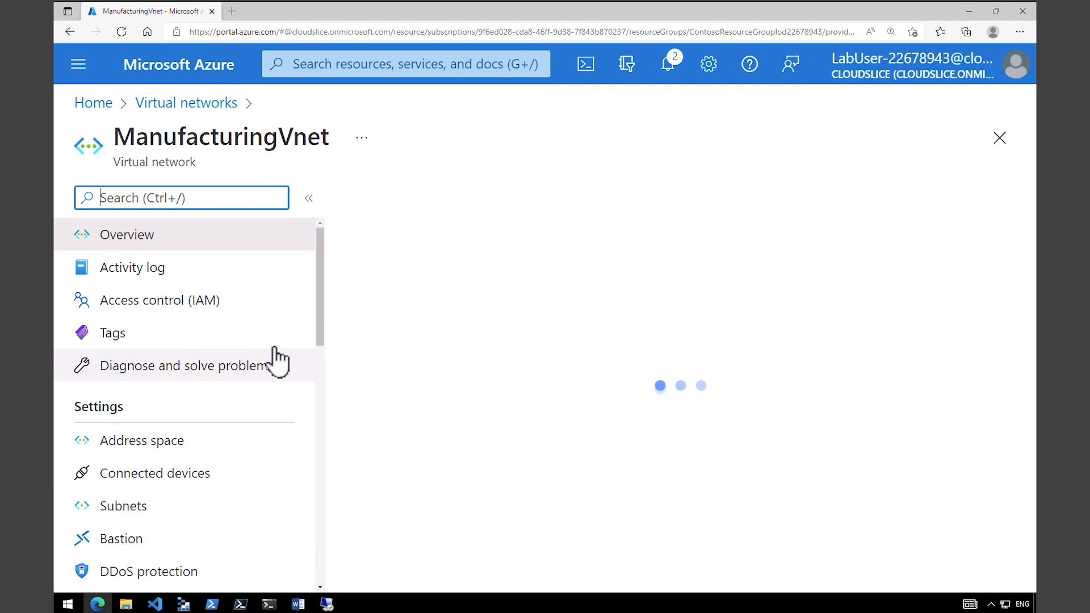
{"action": "left_click_drag", "start_coordinate": [317, 359], "coordinate": [285, 451]}
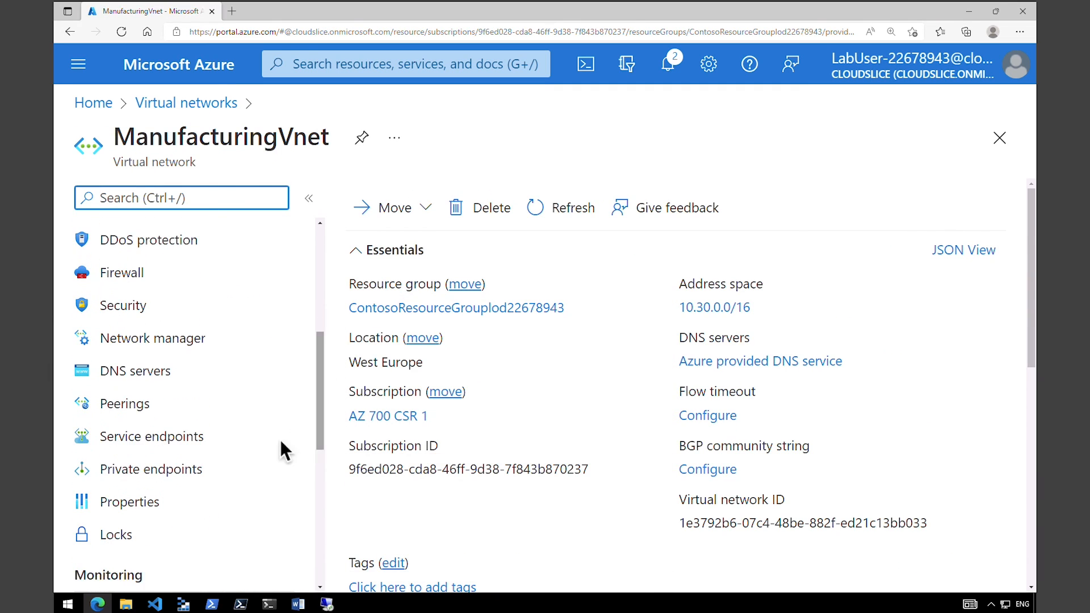
{"action": "left_click", "coordinate": [150, 415]}
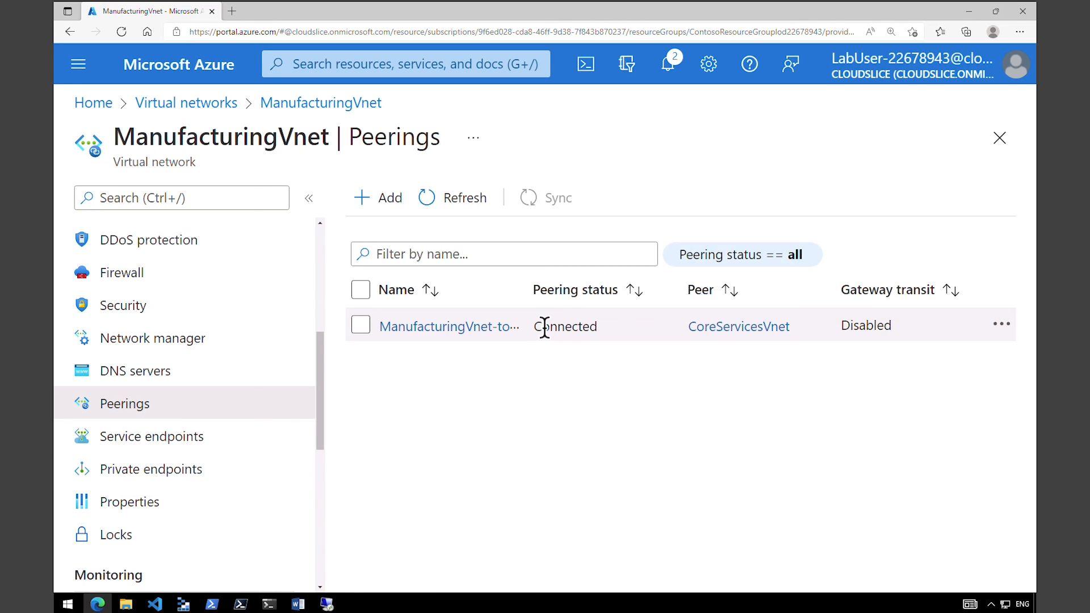
{"action": "left_click_drag", "start_coordinate": [541, 326], "coordinate": [605, 328]}
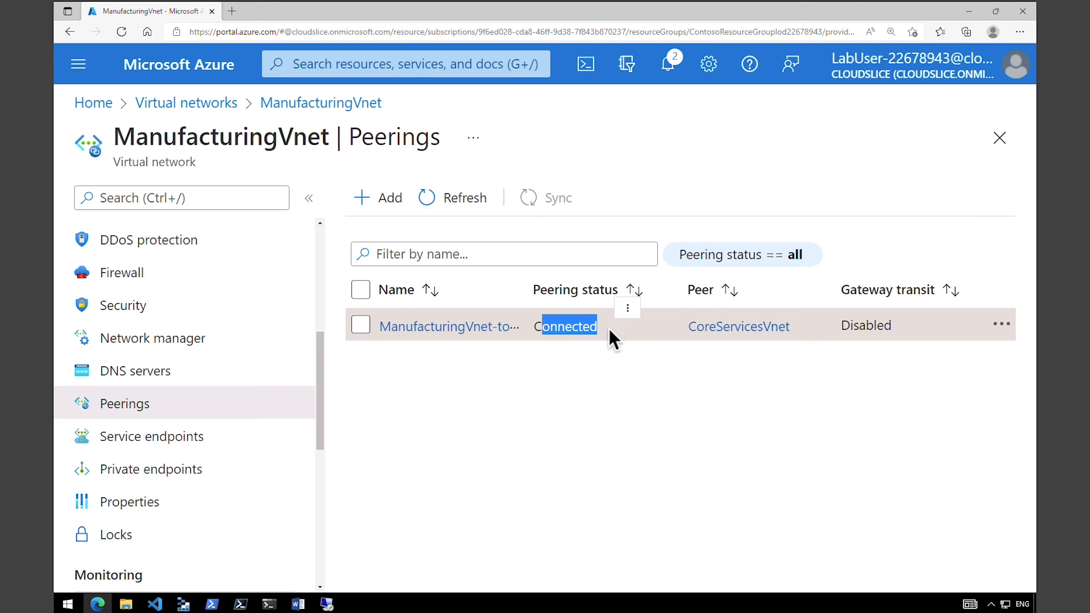
Go back to the Peerings page of CoreServicesVnet, refresh it and check the peering status again.
{"action": "left_click", "coordinate": [214, 108]}
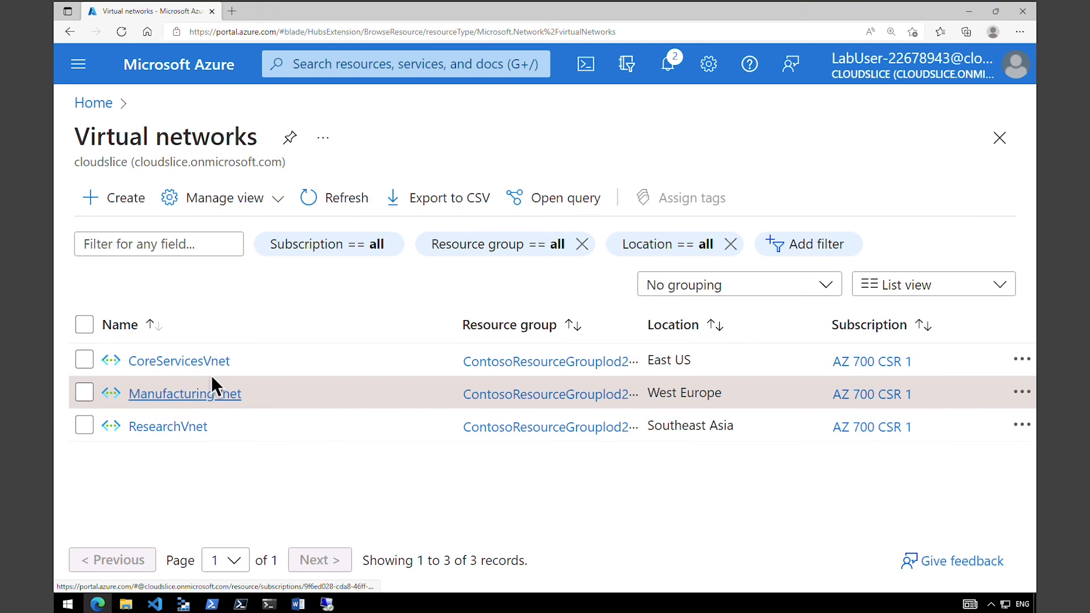
{"action": "left_click", "coordinate": [216, 363]}
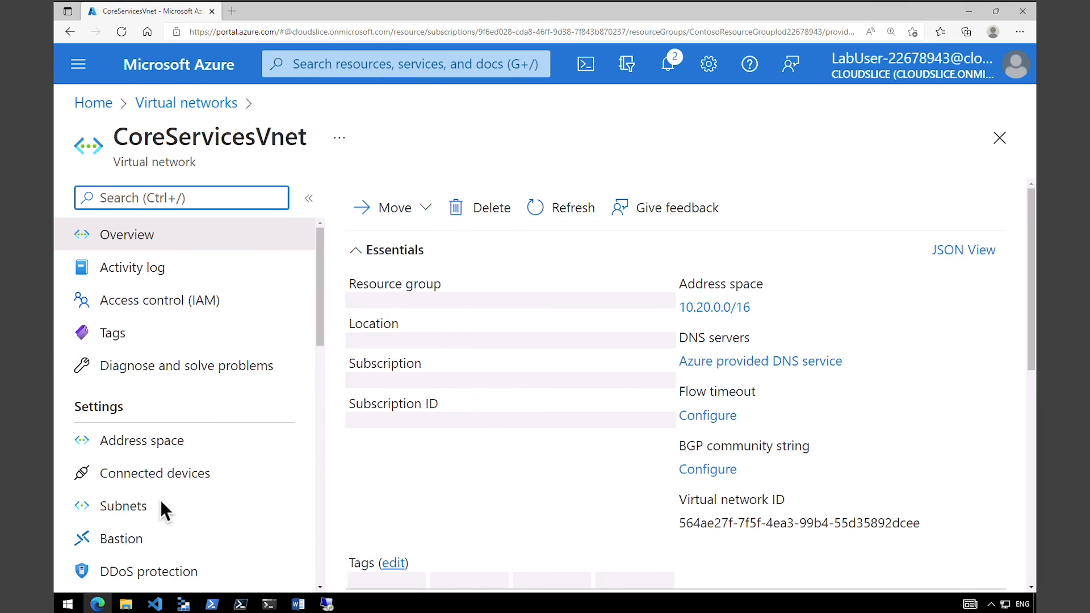
{"action": "scroll", "coordinate": [170, 432], "scroll_direction": "down", "scroll_amount": 5}
{"action": "left_click", "coordinate": [165, 421]}
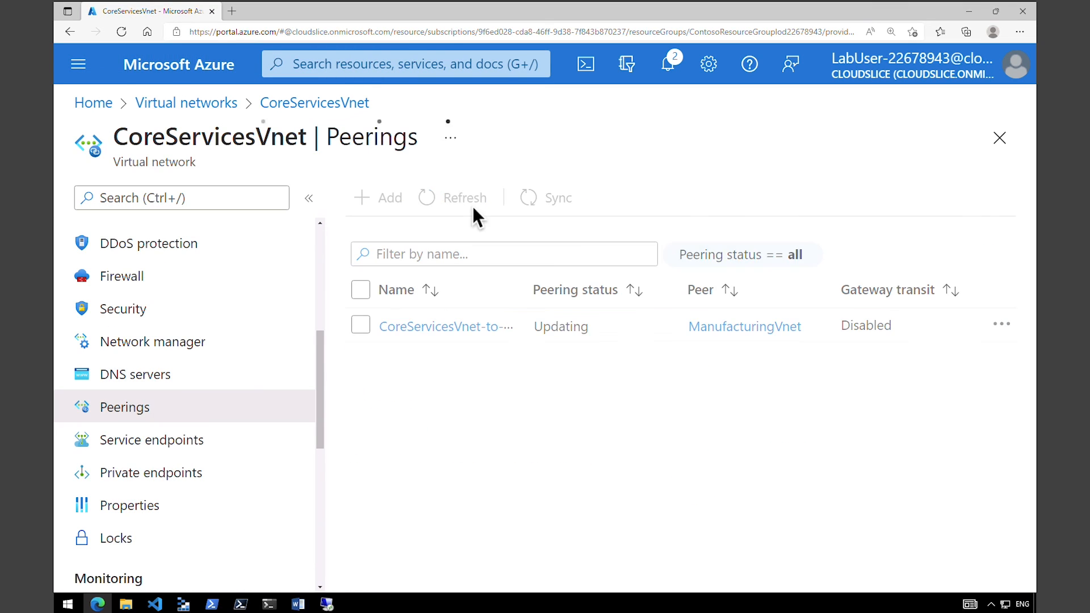
{"action": "left_click", "coordinate": [544, 329]}
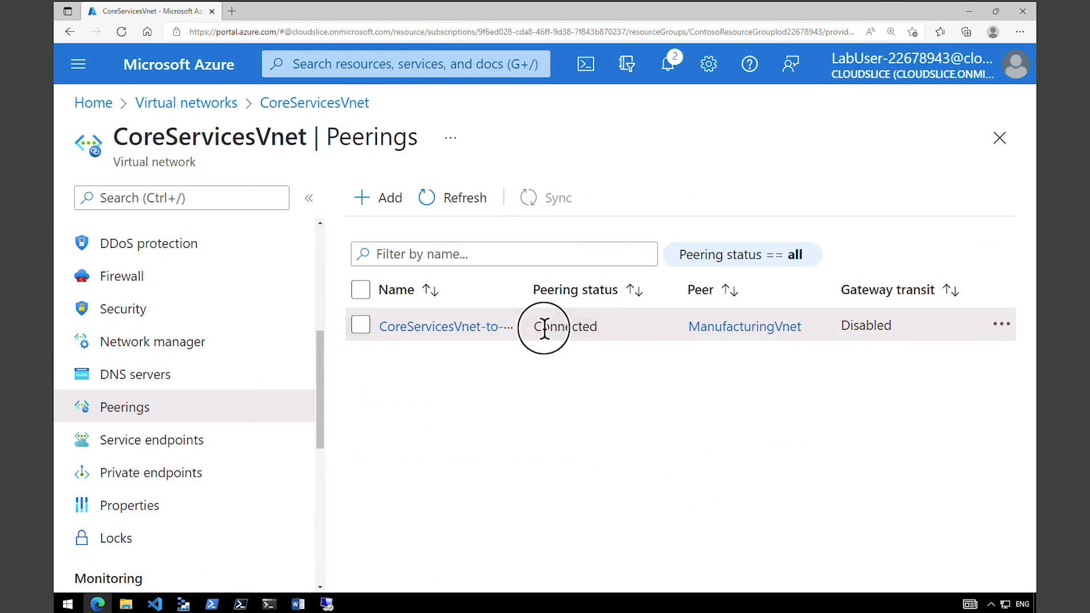
{"action": "left_click_drag", "start_coordinate": [544, 328], "coordinate": [613, 326]}
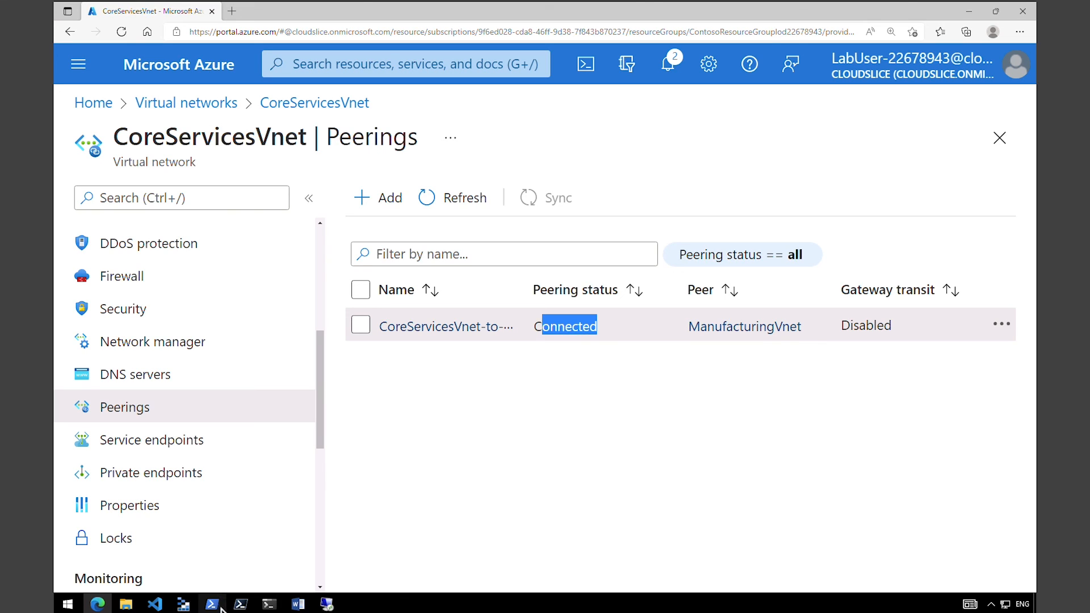
Bring up the testvm1 and ManufacturingVM remote desktop sessions and rerun Test-NetConnection 10.20.0.4 -port 3389 in ManufacturingVM's PowerShell.
{"action": "mouse_move", "coordinate": [327, 605]}
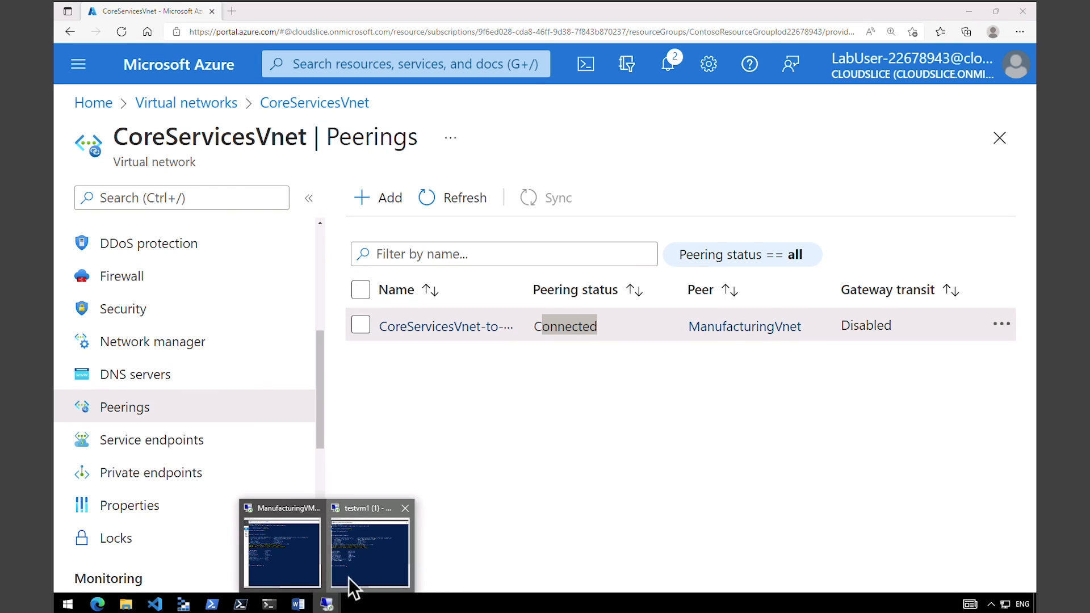
{"action": "left_click", "coordinate": [353, 585]}
{"action": "left_click", "coordinate": [312, 582]}
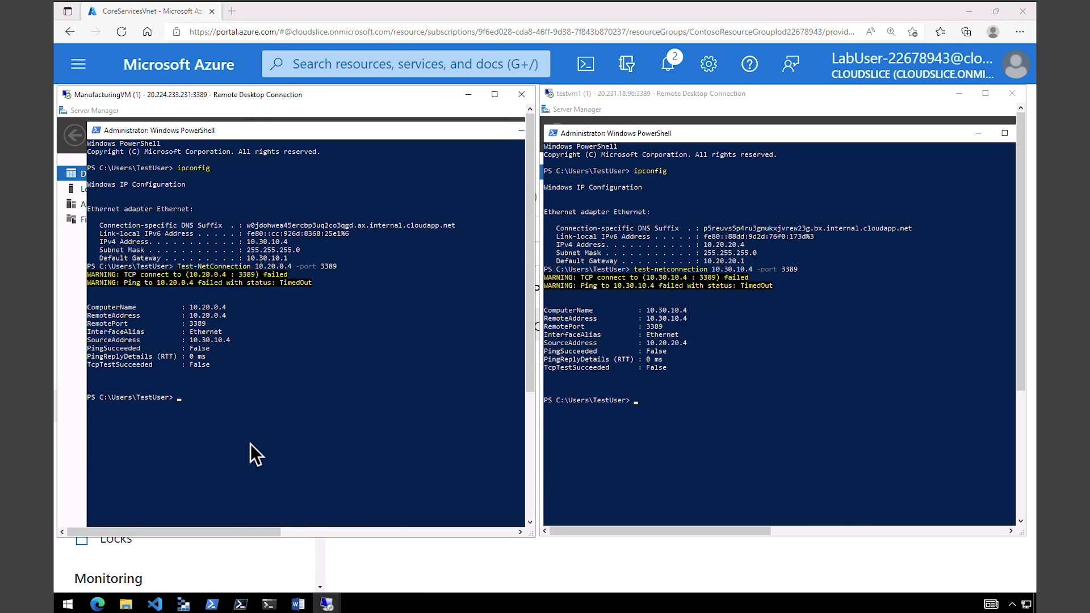
{"action": "left_click", "coordinate": [188, 405]}
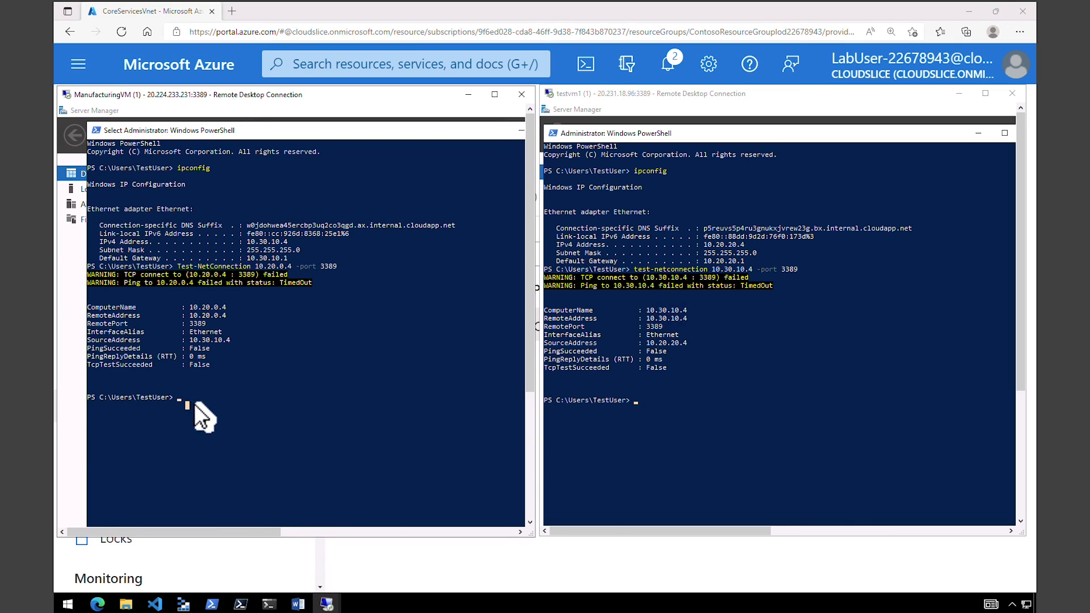
{"action": "key", "text": "Up"}
{"action": "key", "text": "Return"}
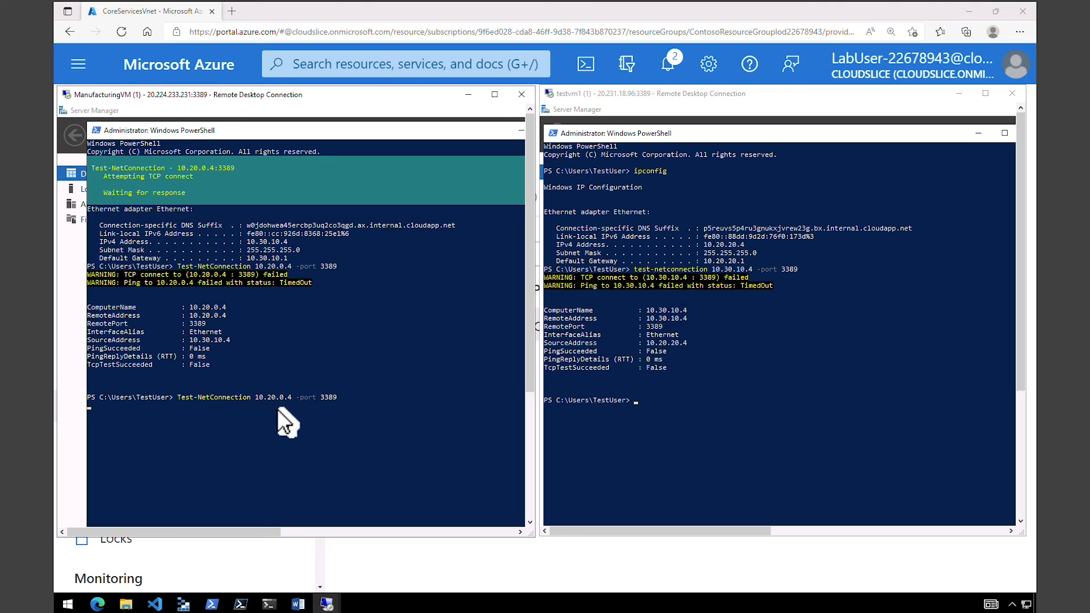
Rerun test-netconnection 10.30.10.4 -port 3389 in the PowerShell window of testvm1.
{"action": "left_click", "coordinate": [725, 401]}
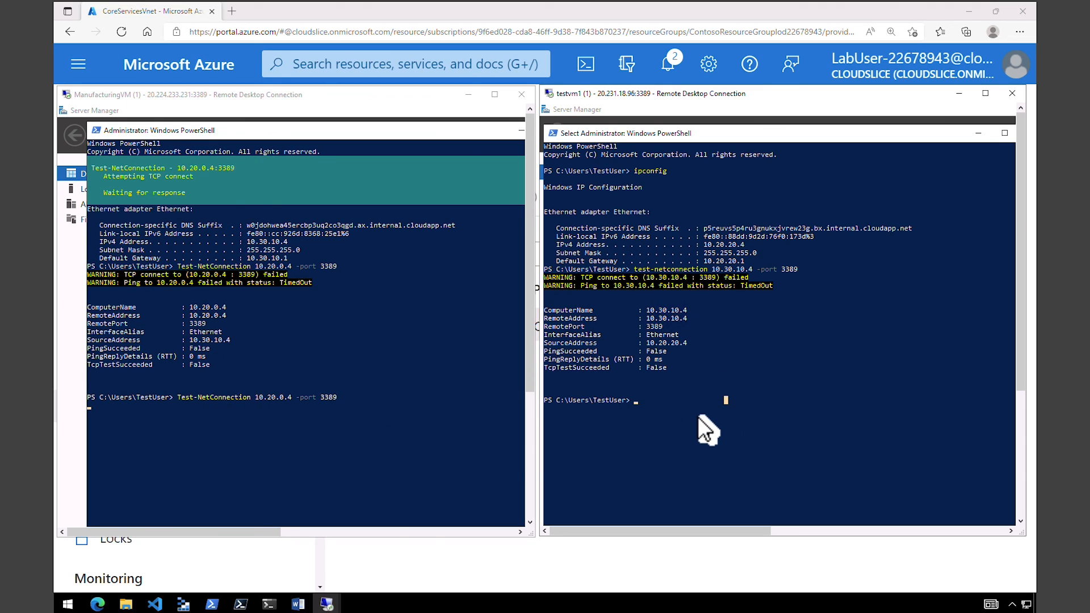
{"action": "key", "text": "Up"}
{"action": "key", "text": "Return"}
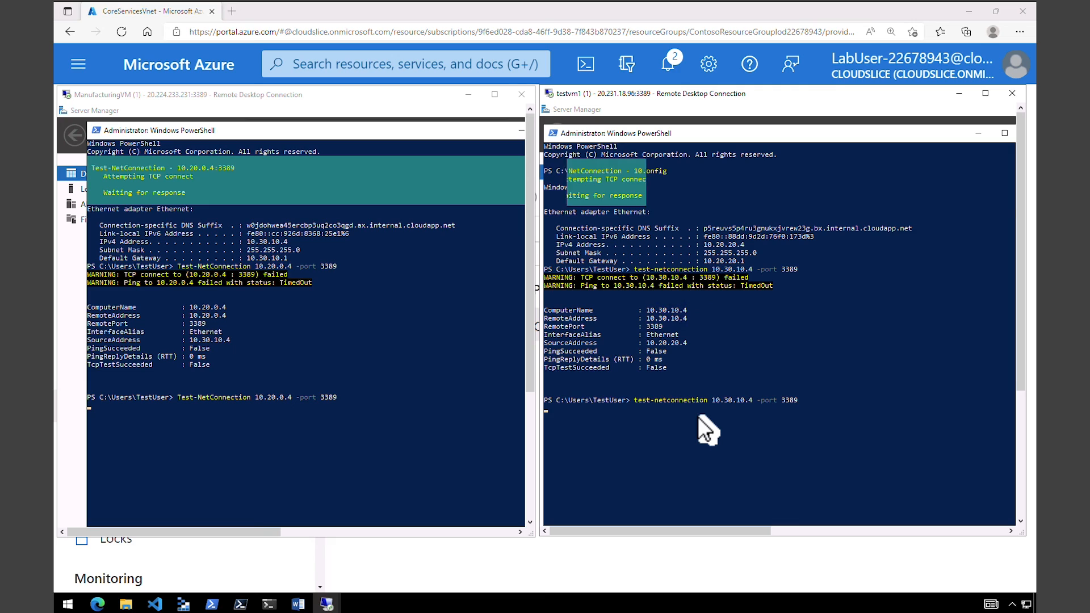